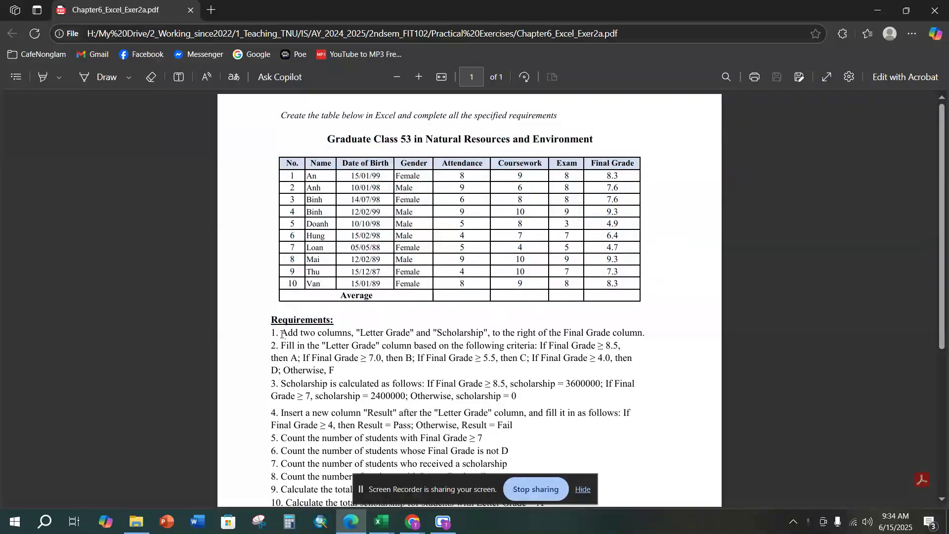
Step: Read the exercise requirements in the PDF and compare the worksheet data with the reference table picture
scroll(270, 325, down, 2)
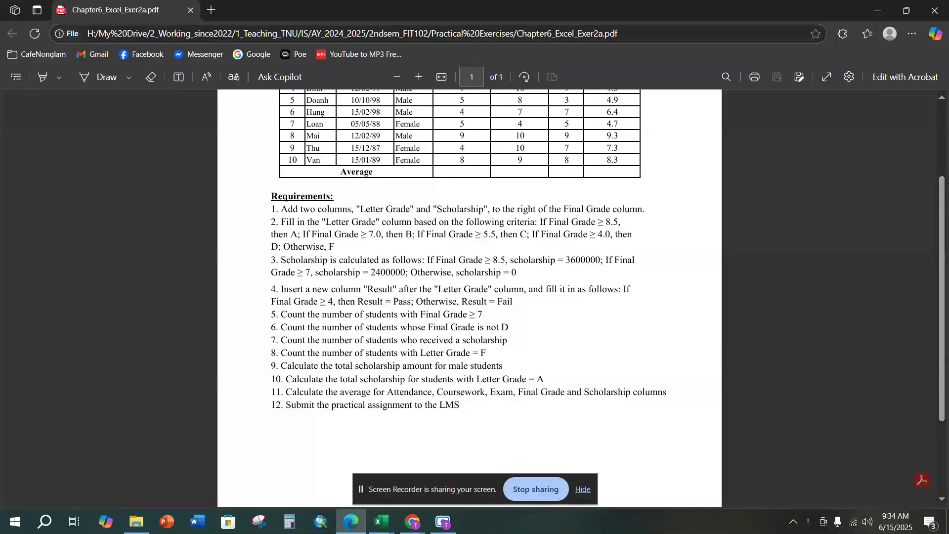
click(536, 490)
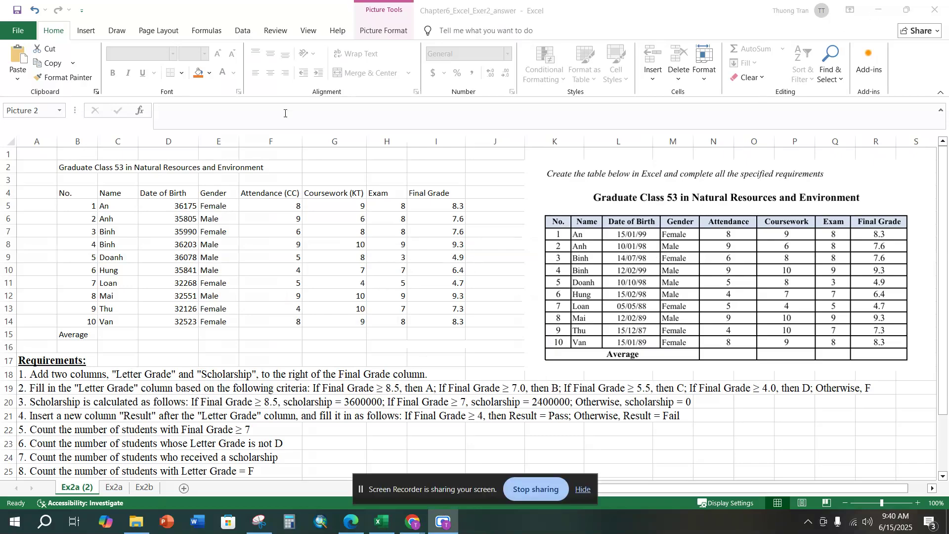
drag(85, 167, 439, 320)
click(628, 240)
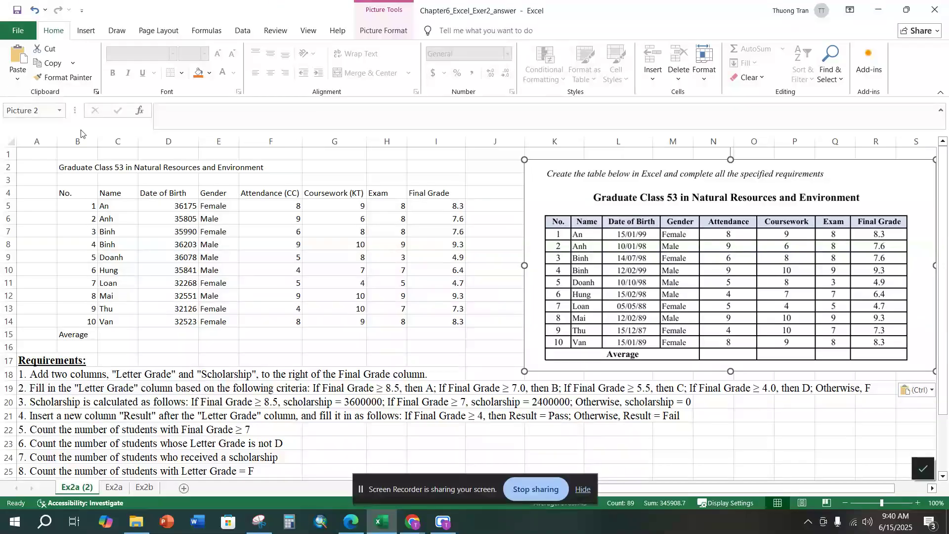
Step: Set the font of the title and table area A1:J15 to Times New Roman
click(67, 168)
drag(26, 152, 487, 334)
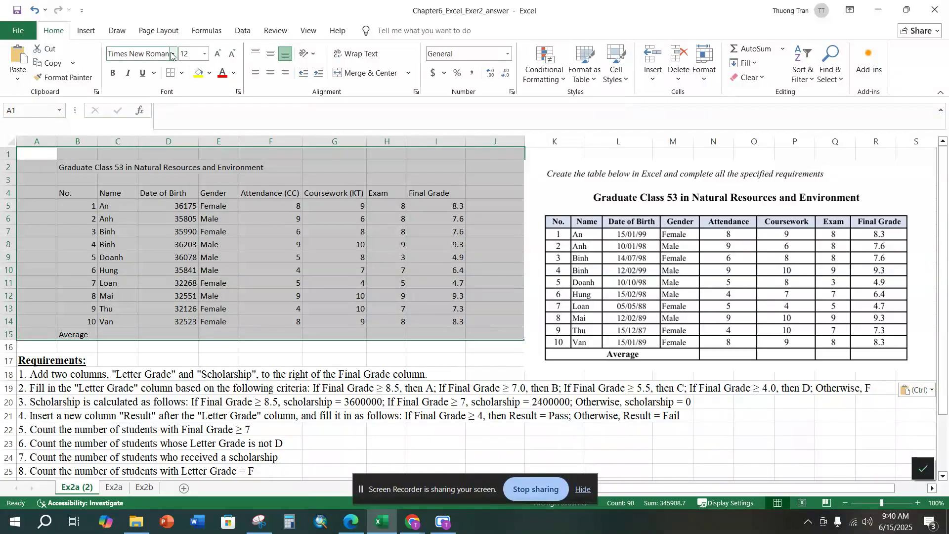
click(172, 53)
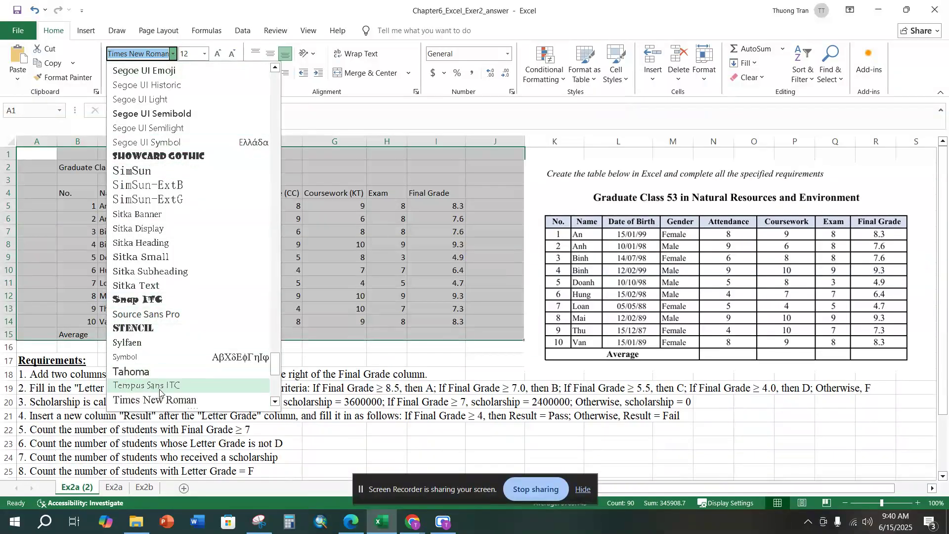
click(159, 401)
click(212, 231)
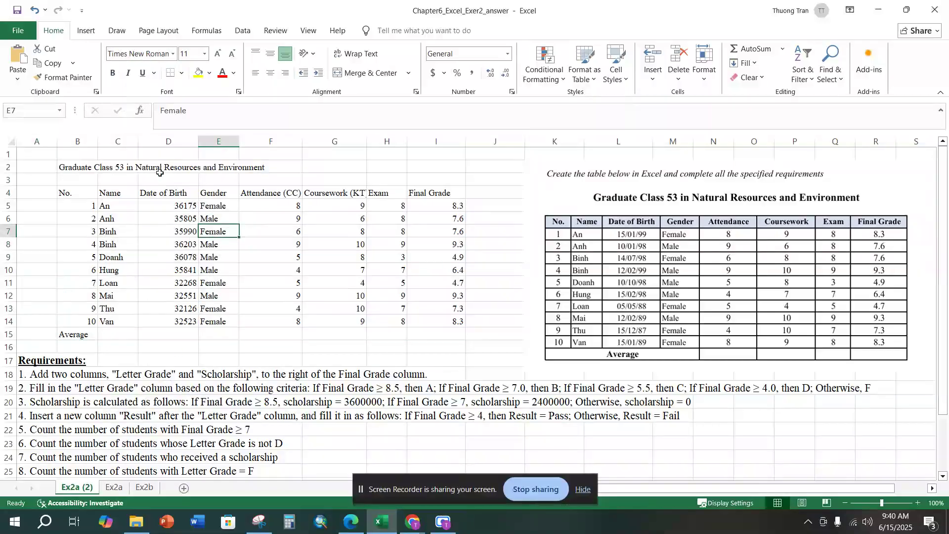
Step: Merge and center the title across B2:I2 and format it bold at size 14
drag(62, 168, 431, 163)
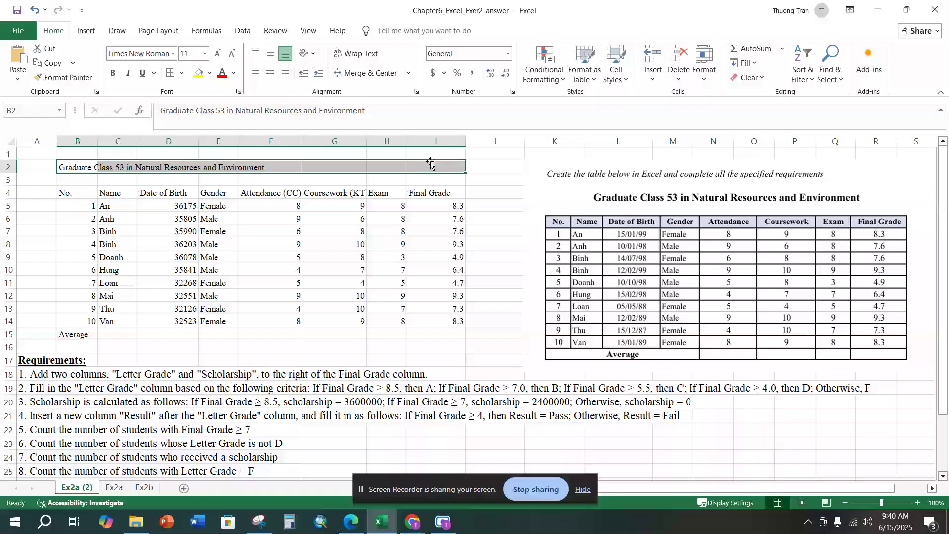
click(368, 73)
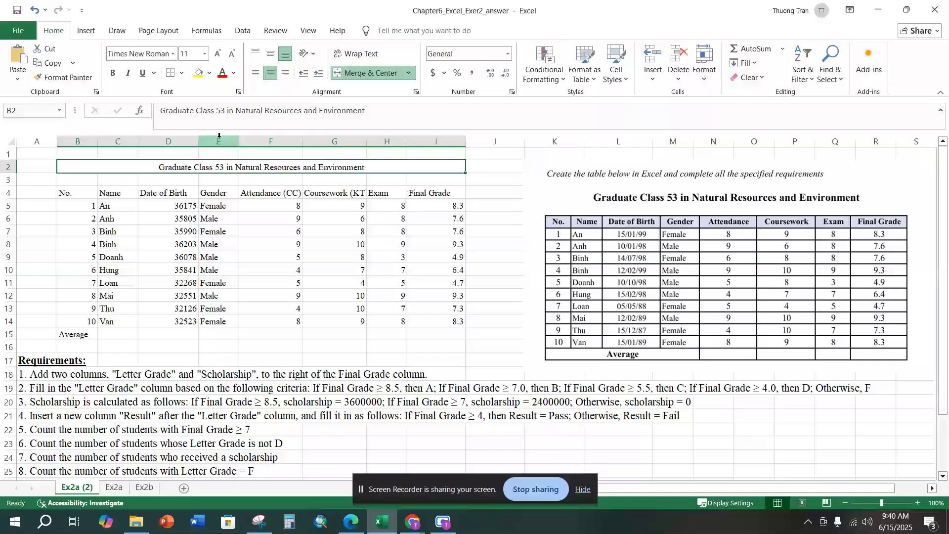
click(113, 73)
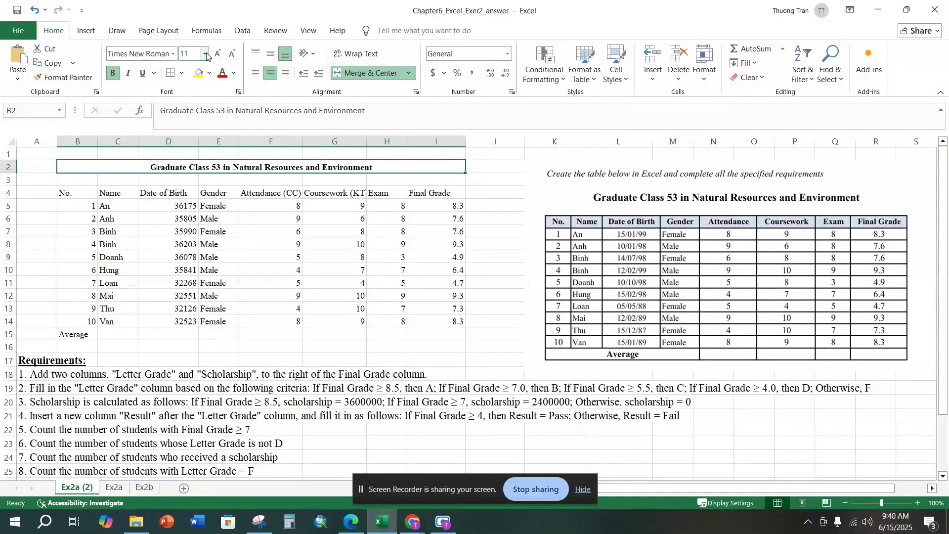
click(205, 53)
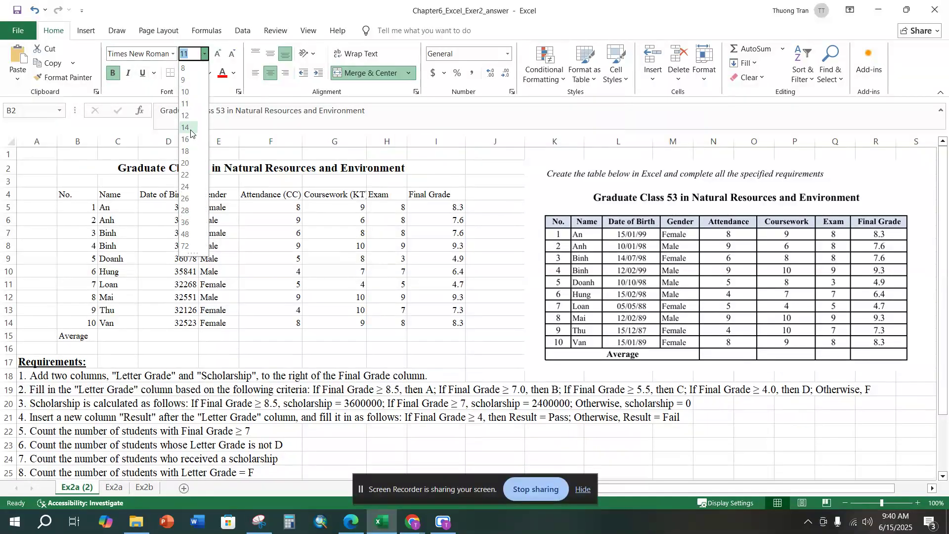
click(186, 127)
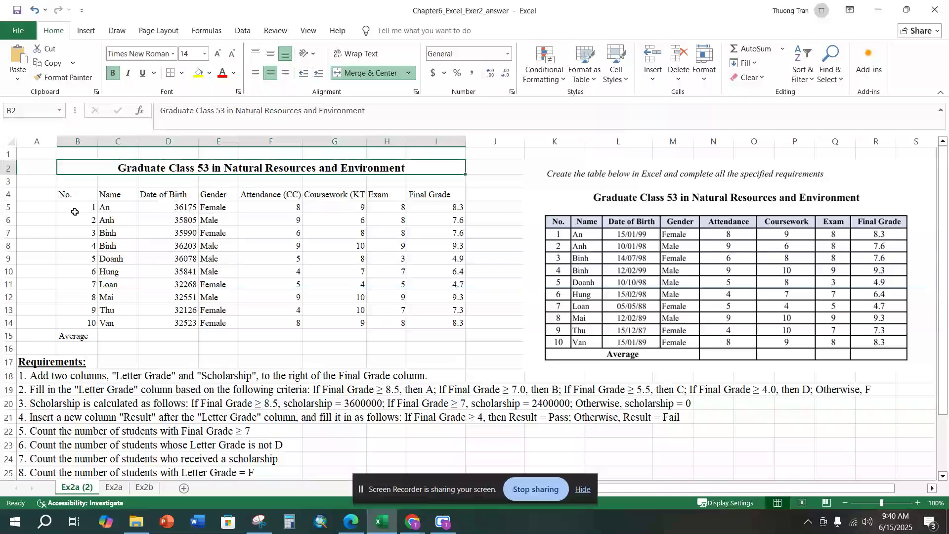
Step: Set the table range B4:I15 to font size 12 and apply all borders
click(78, 193)
drag(108, 197, 427, 336)
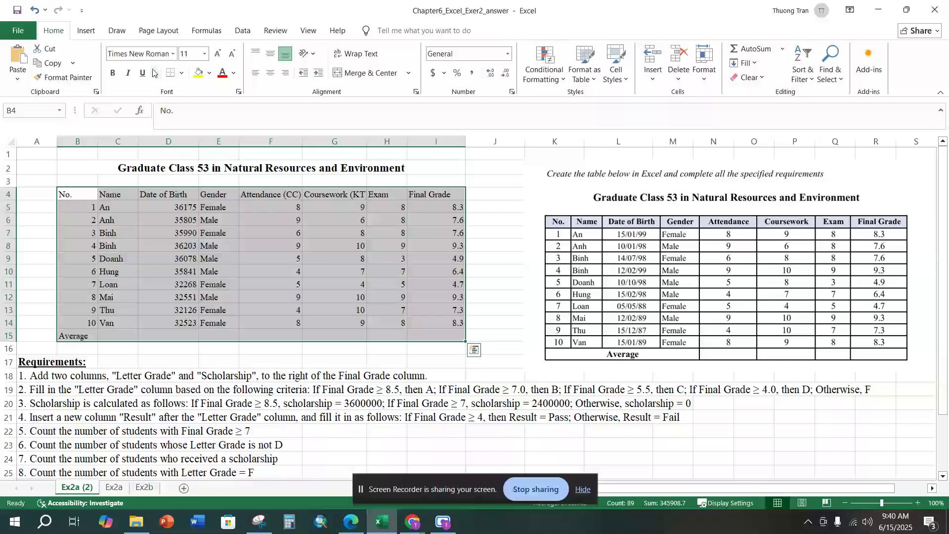
click(205, 53)
click(202, 118)
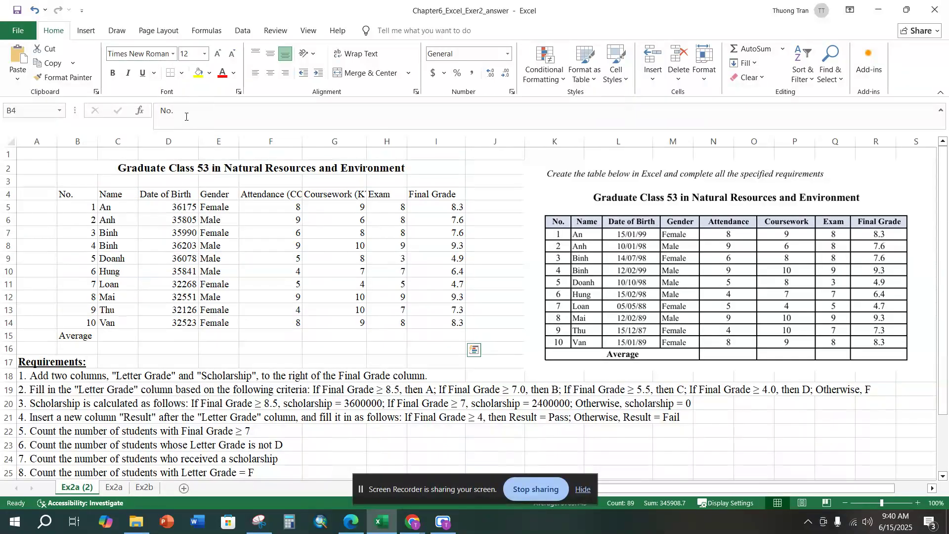
click(182, 73)
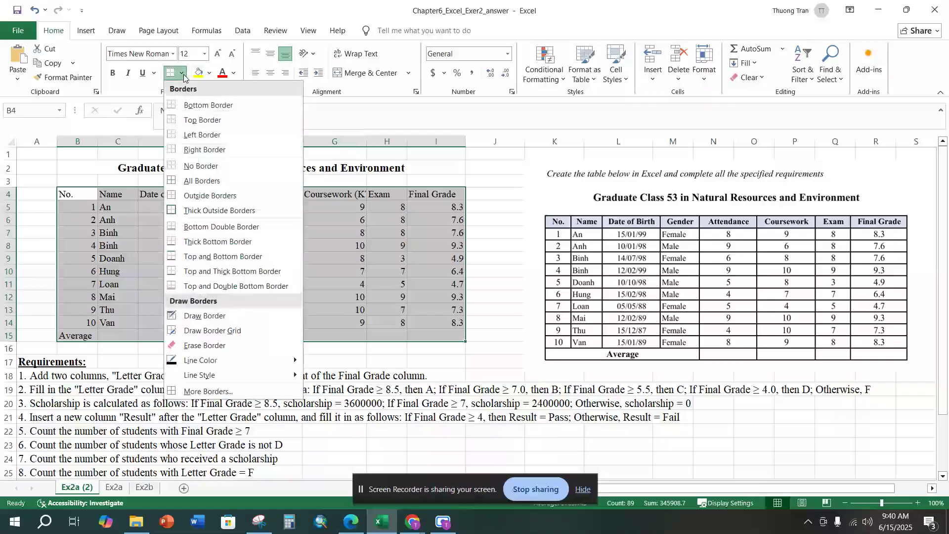
click(197, 180)
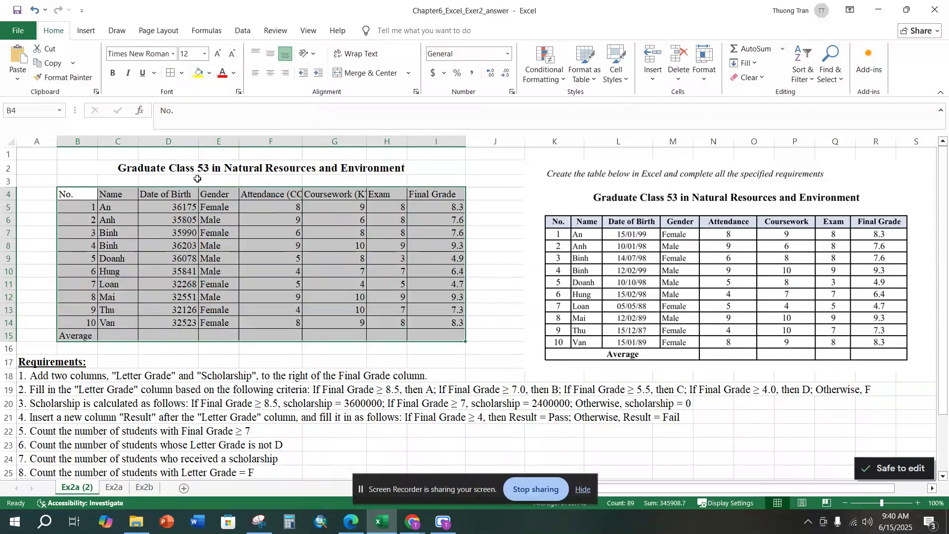
Step: Merge and center the Average label across B15:E15 and make it bold
click(215, 337)
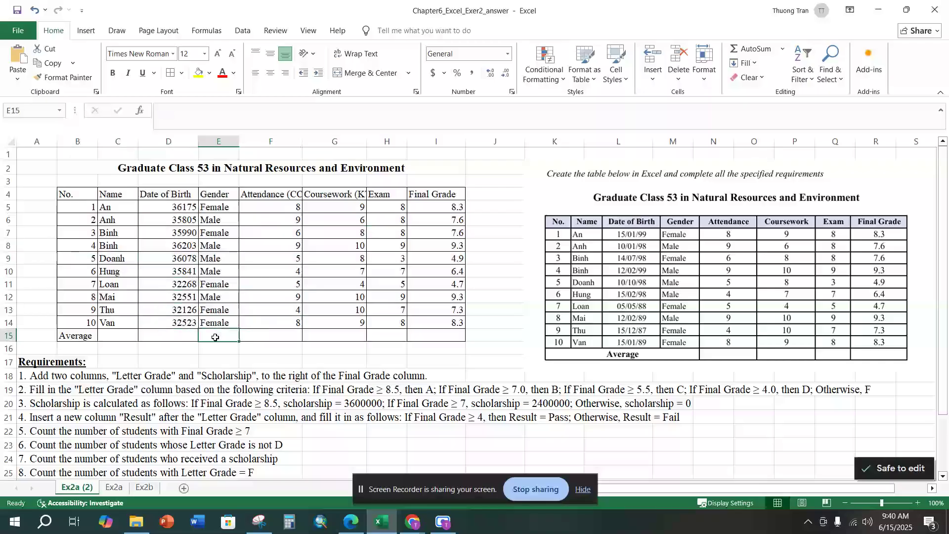
click(81, 337)
drag(80, 338, 220, 331)
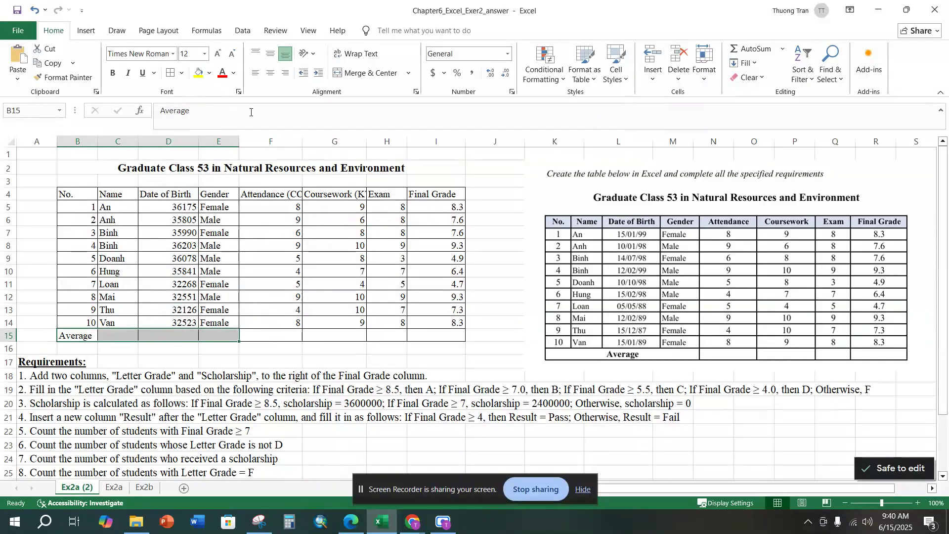
click(355, 73)
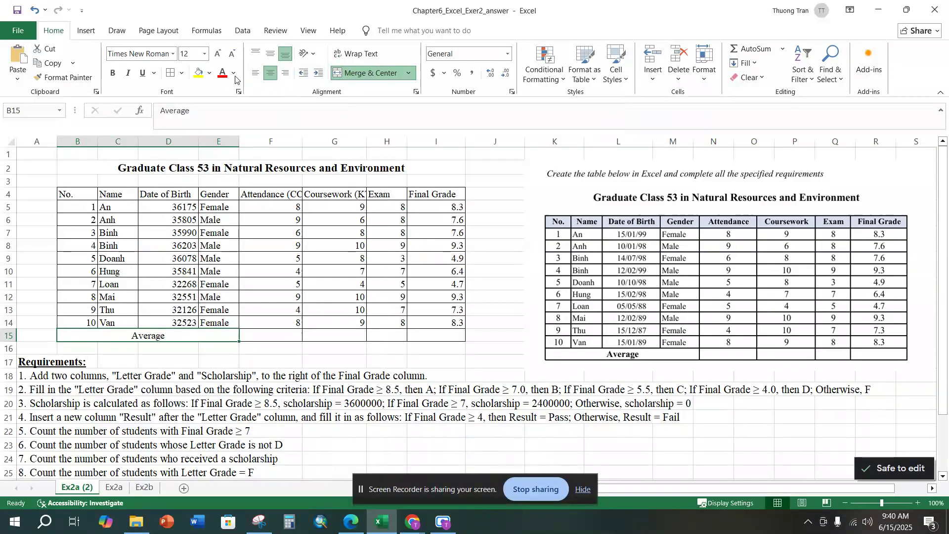
click(112, 73)
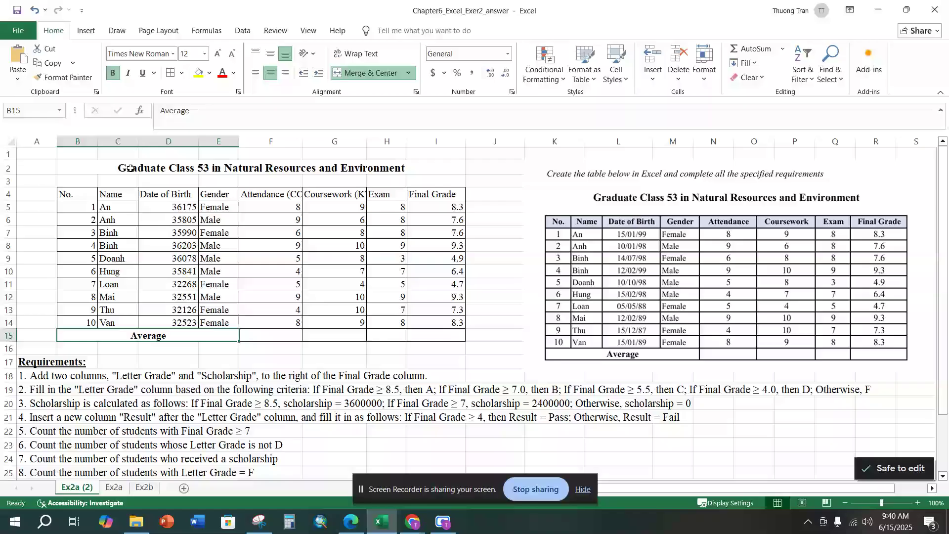
Step: Format the header row B4:I4 as bold, centered horizontally and vertically, with a light blue fill
drag(79, 194, 427, 193)
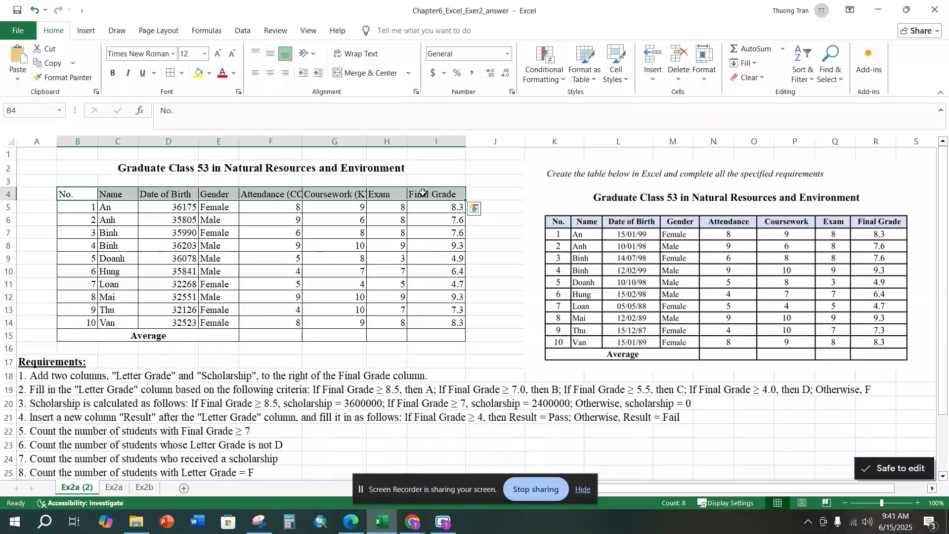
click(270, 53)
click(270, 73)
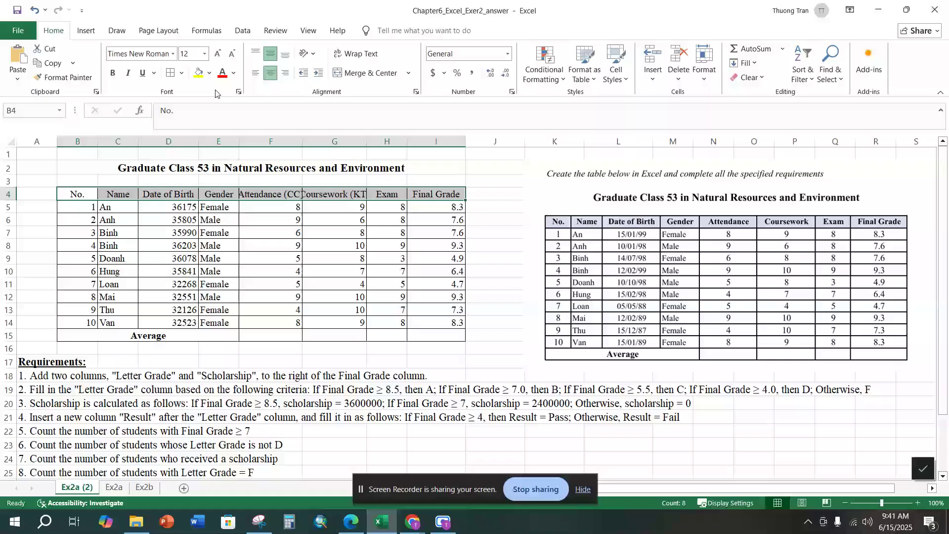
click(111, 74)
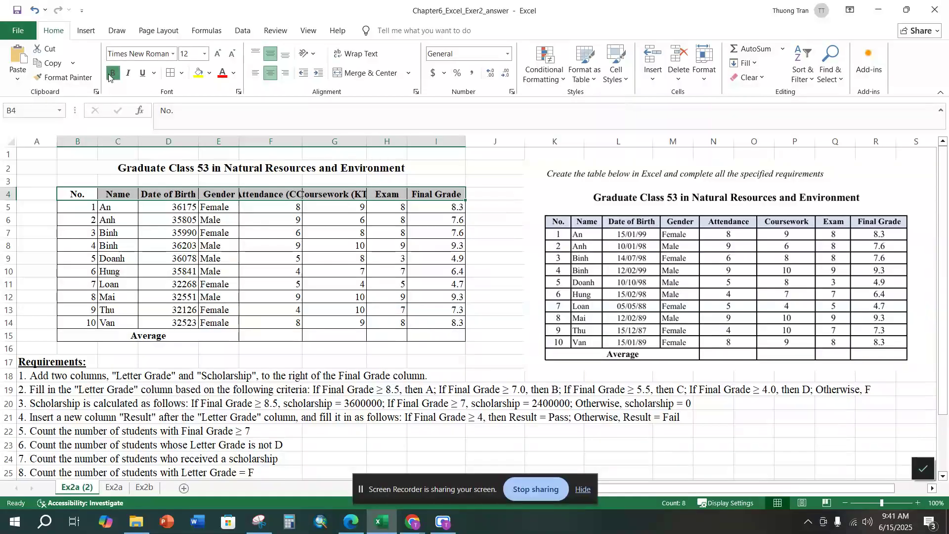
click(210, 74)
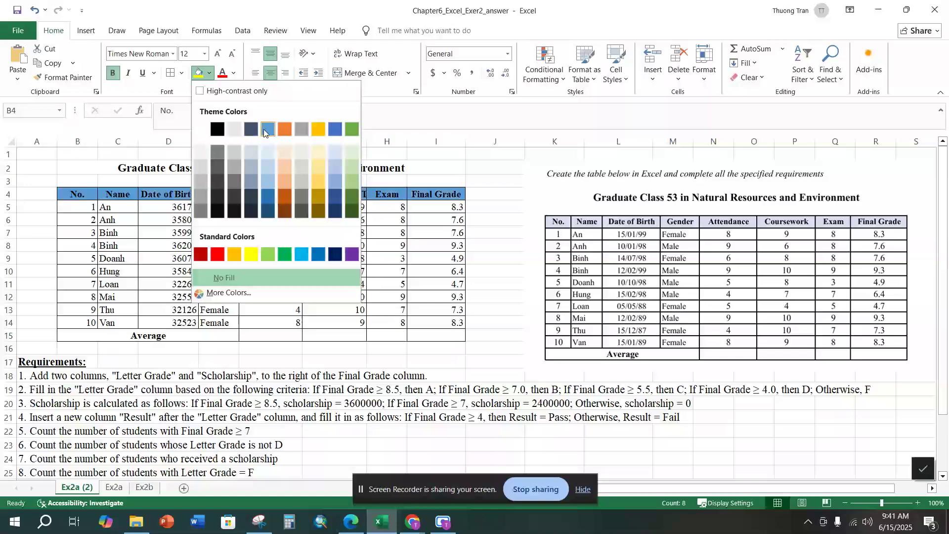
click(334, 167)
click(180, 261)
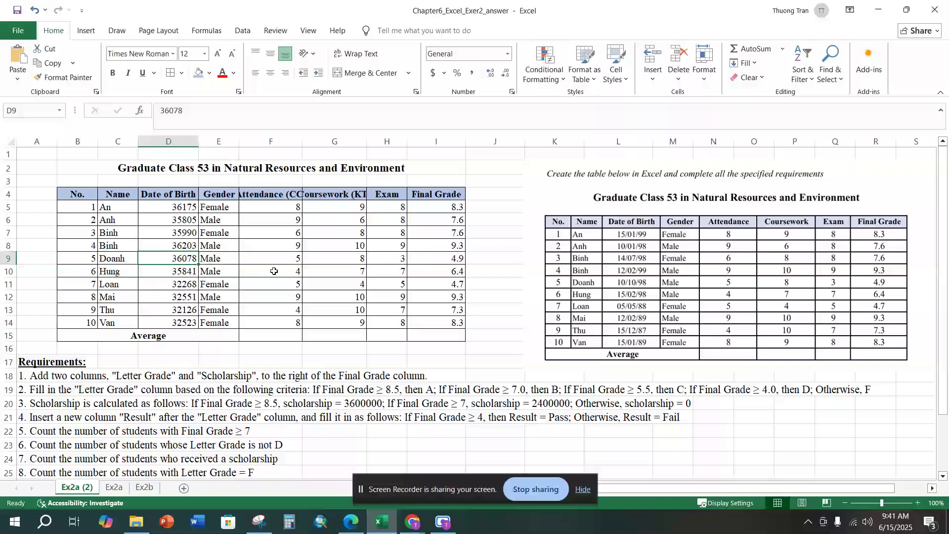
Step: Autofit column F and remove "(CC)" from its header so it reads Attendance
double_click(301, 137)
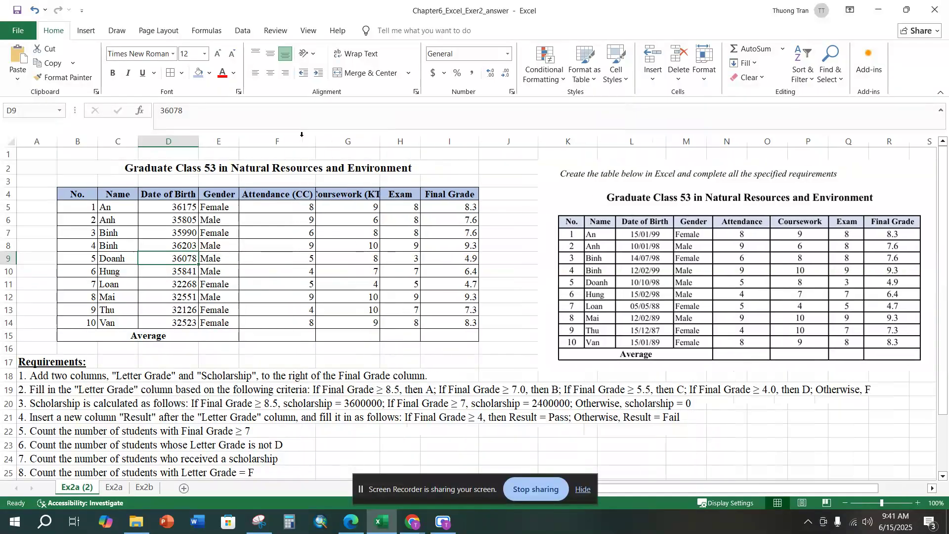
double_click(290, 195)
drag(294, 194, 317, 195)
key(Delete)
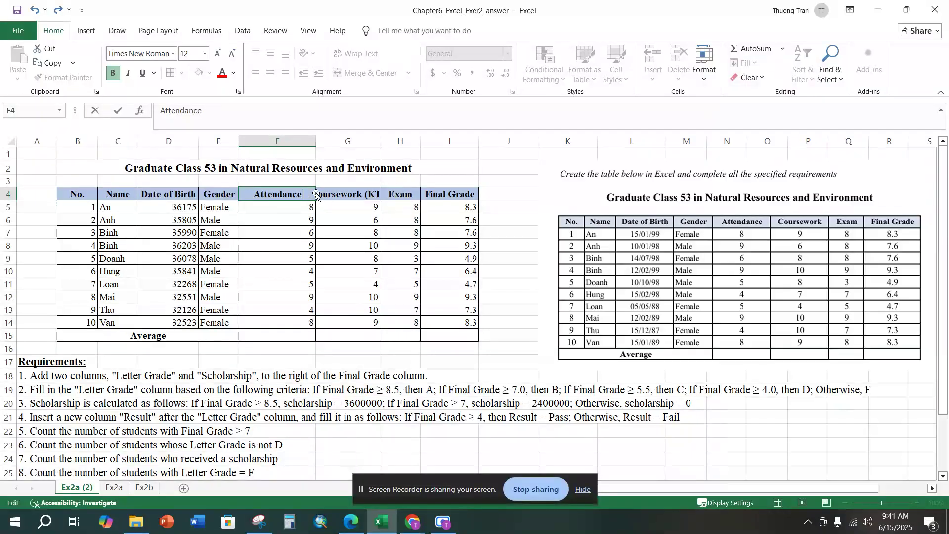
Step: Autofit column G and remove "(KT)" from its header so it reads Coursework
click(362, 194)
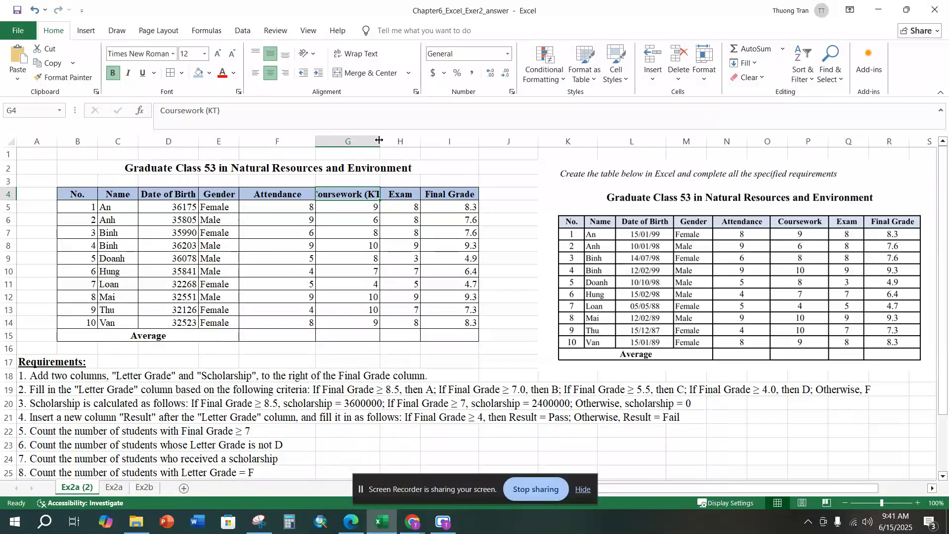
double_click(379, 140)
double_click(373, 193)
key(BackSpace)
key(BackSpace)
key(BackSpace)
key(BackSpace)
key(BackSpace)
click(355, 345)
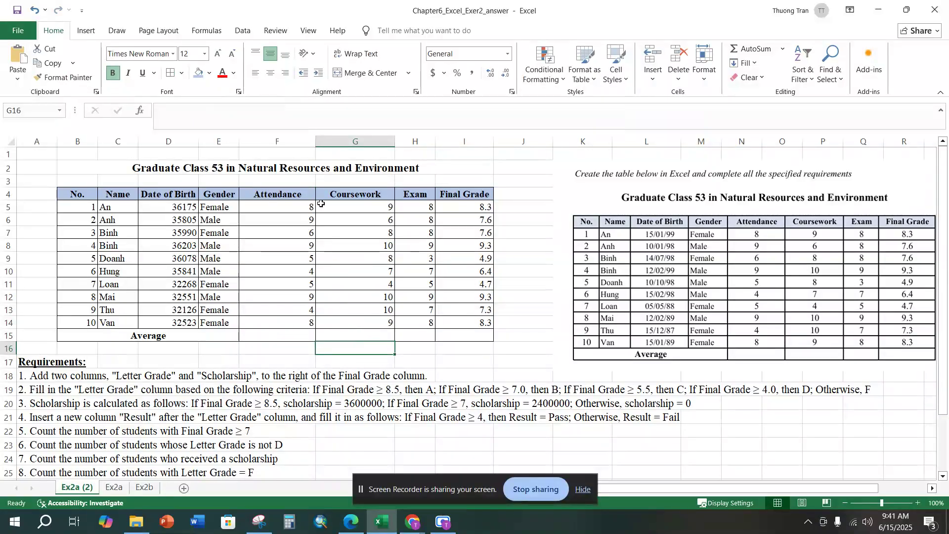
Step: Narrow the Attendance and Coursework columns to just fit their header text
drag(317, 144, 291, 144)
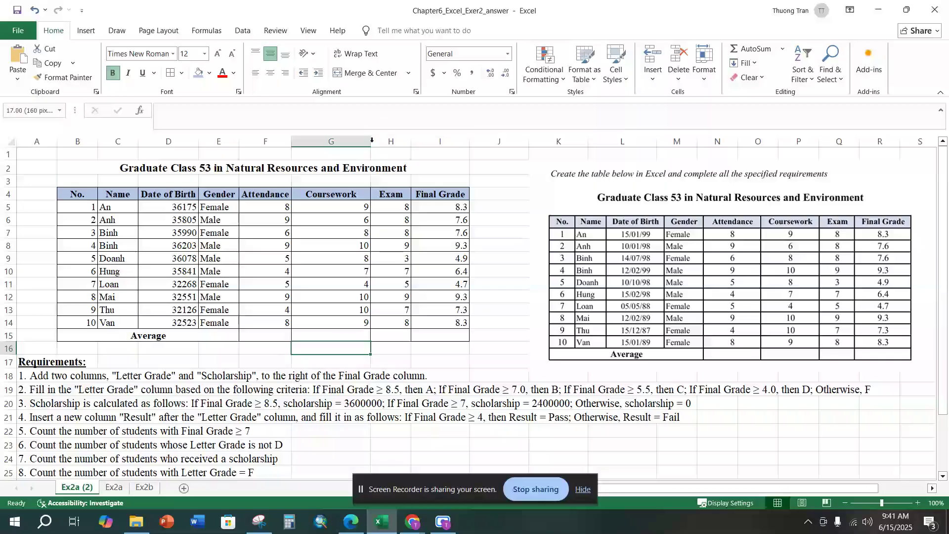
drag(371, 143, 347, 143)
click(405, 297)
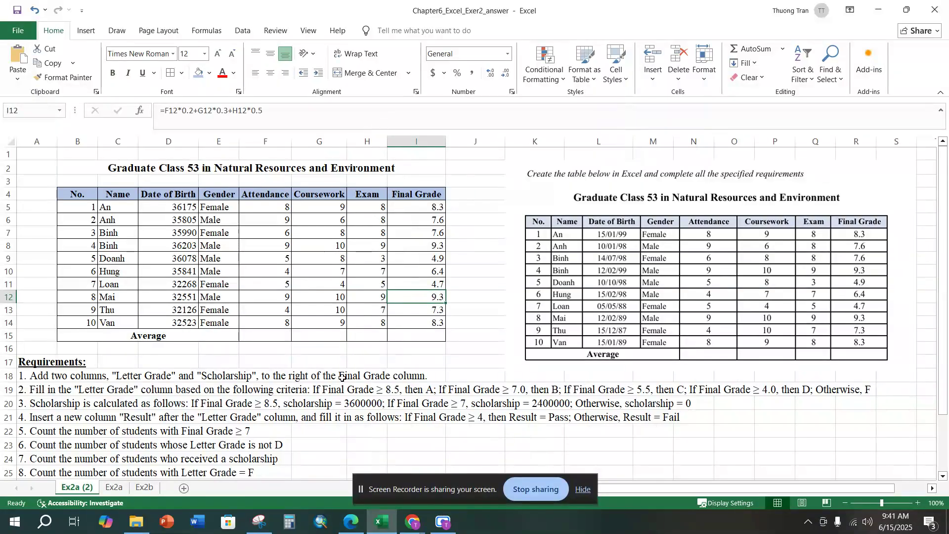
Step: Review the twelve requirements listed below the table and the reference table picture beside it
click(342, 378)
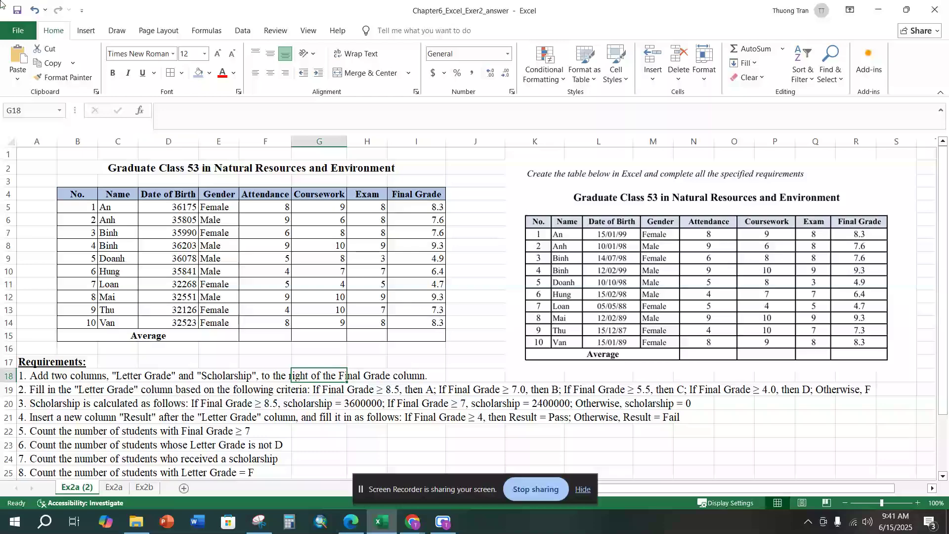
scroll(61, 372, down, 3)
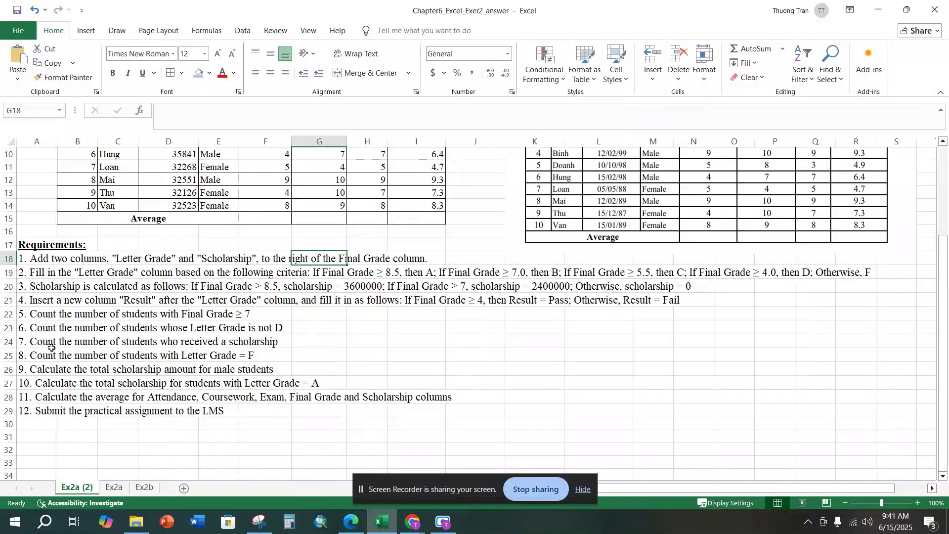
scroll(51, 275, up, 1)
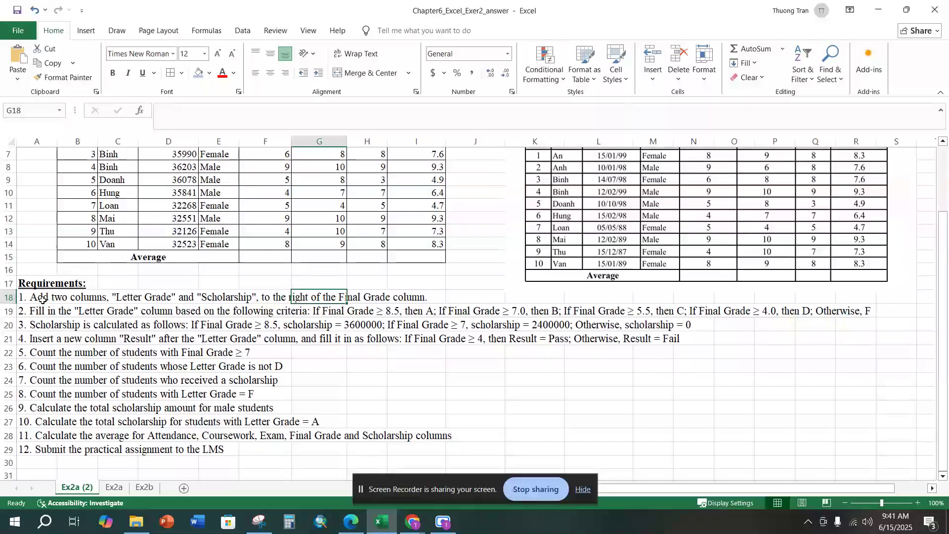
scroll(47, 278, up, 2)
click(8, 376)
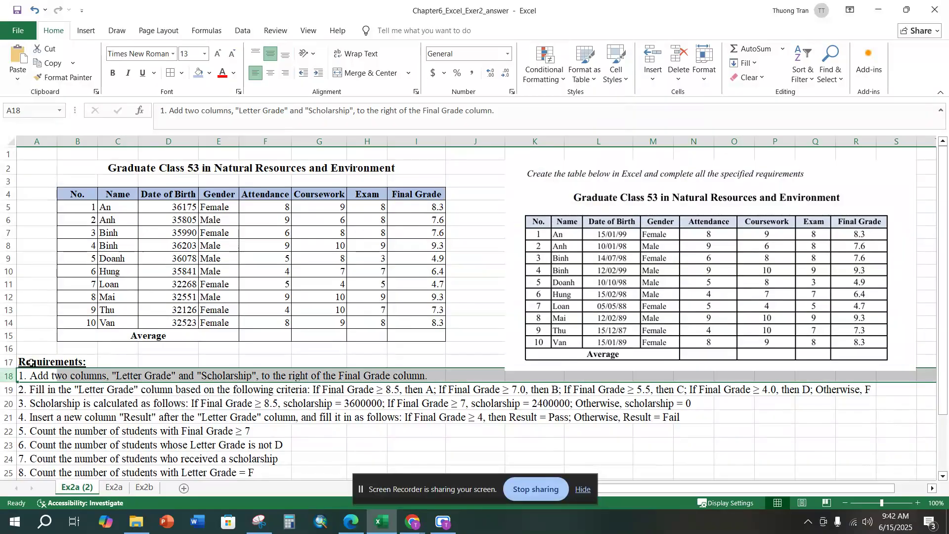
click(607, 270)
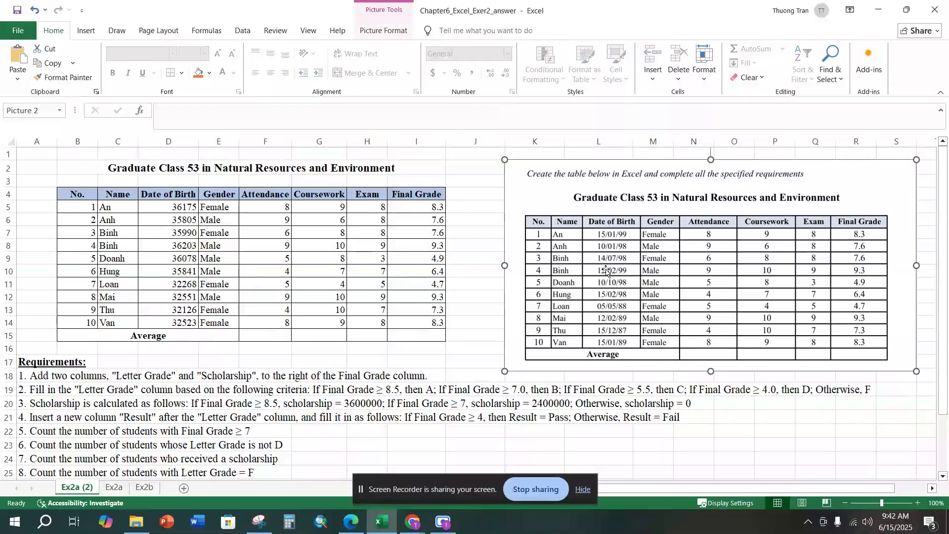
Step: Delete the reference table picture and apply all borders to J4:K15, just after the Final Grade column
key(Delete)
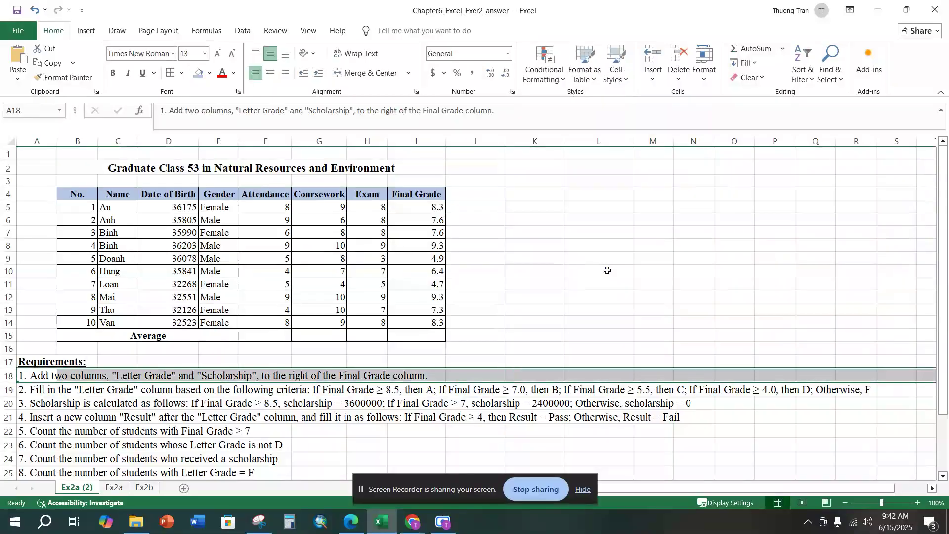
click(559, 272)
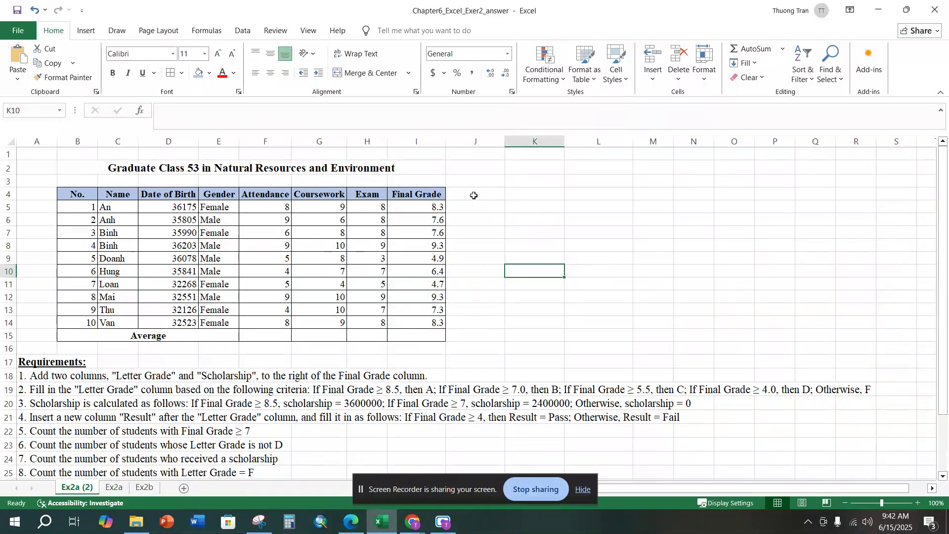
click(420, 141)
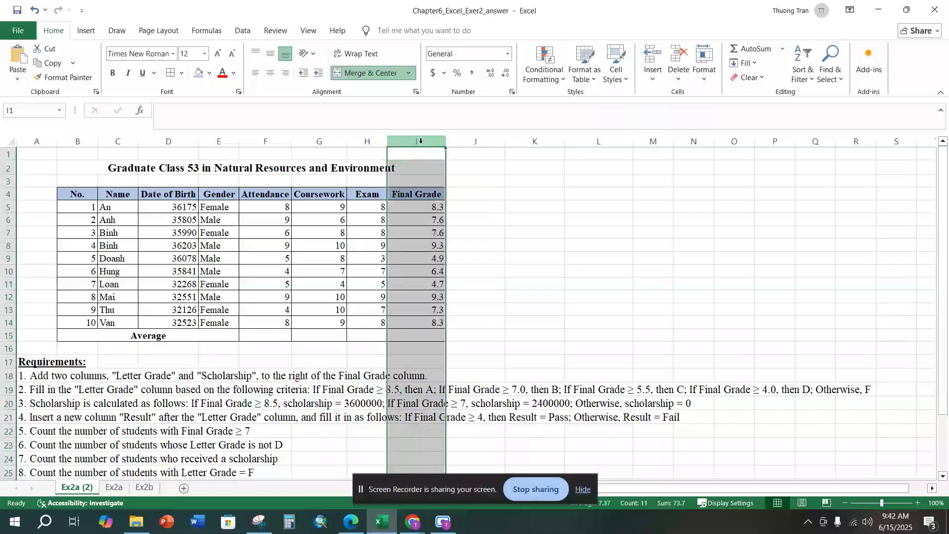
drag(472, 194, 515, 337)
click(170, 75)
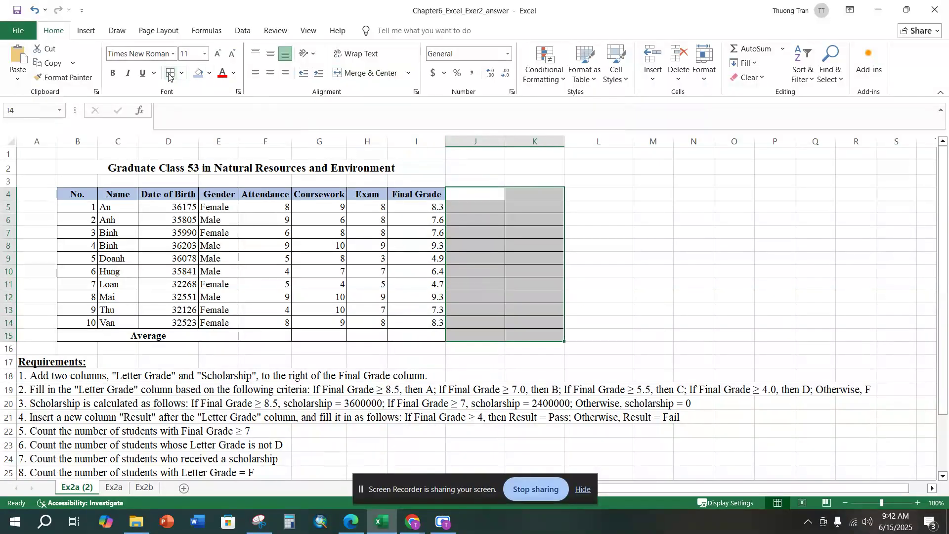
Step: Copy the Final Grade header's formatting to the two empty header cells J4:K4 with Format Painter
click(467, 192)
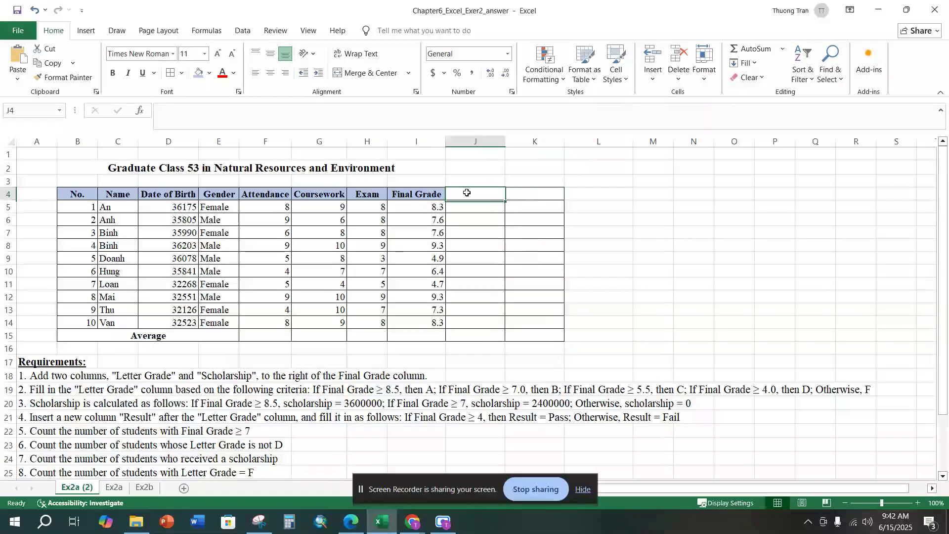
click(416, 195)
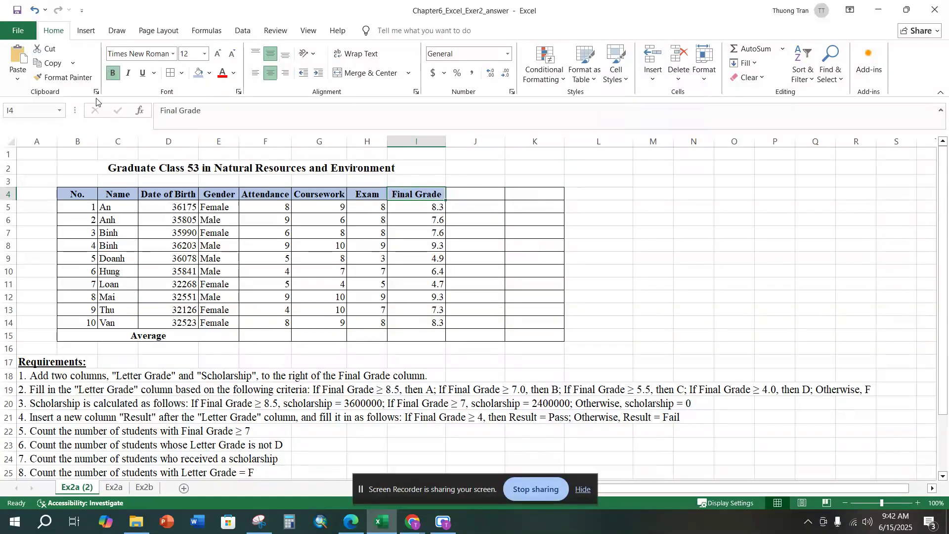
click(57, 77)
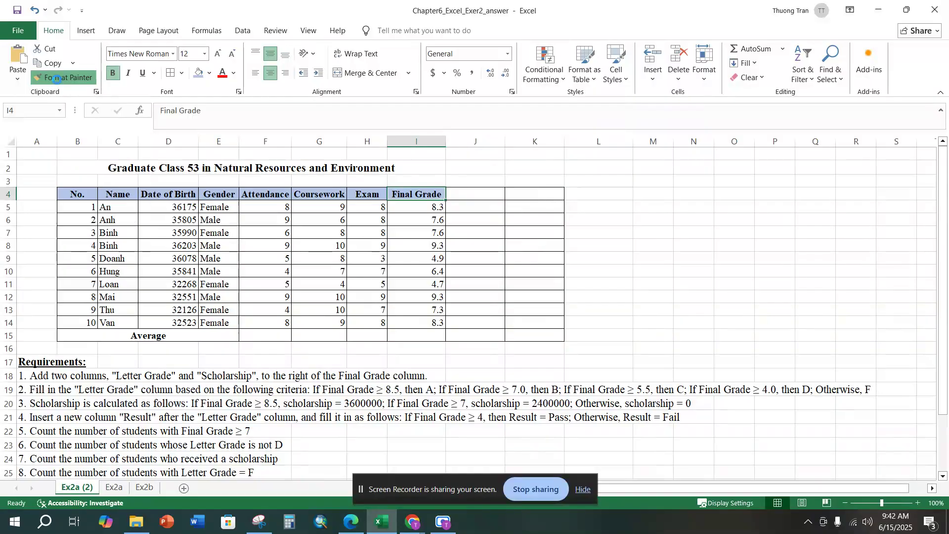
click(479, 192)
drag(479, 192, 527, 193)
click(593, 220)
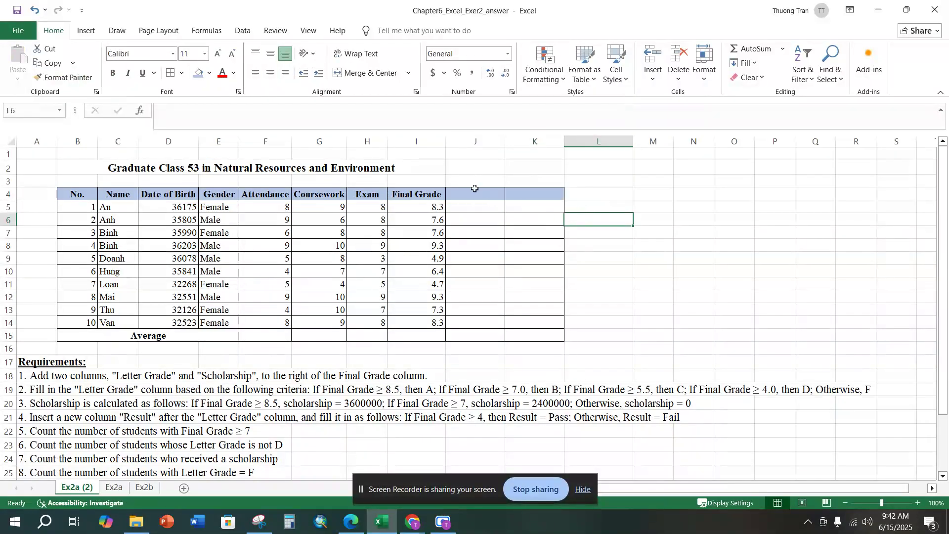
Step: Enter Letter Grade as the header in cell J4
click(477, 203)
double_click(478, 194)
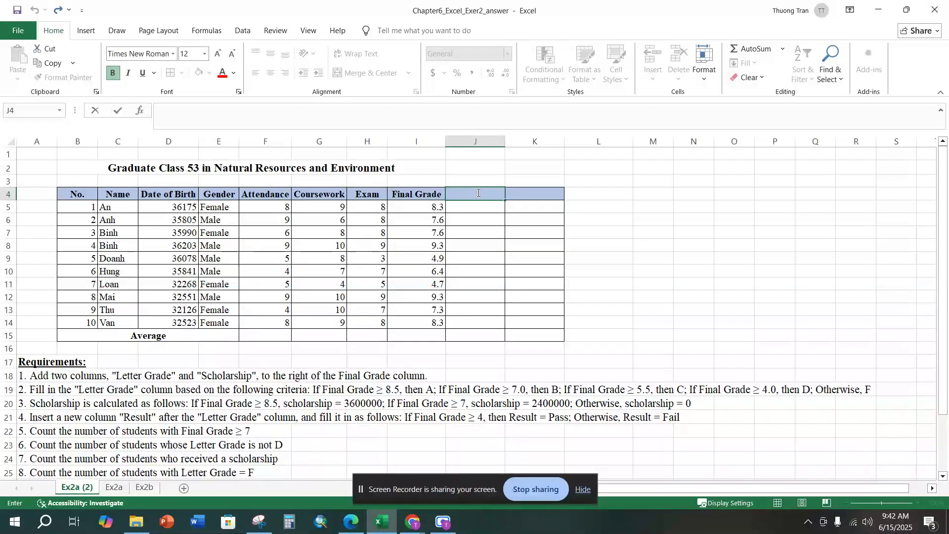
text(Letter Grade)
key(Return)
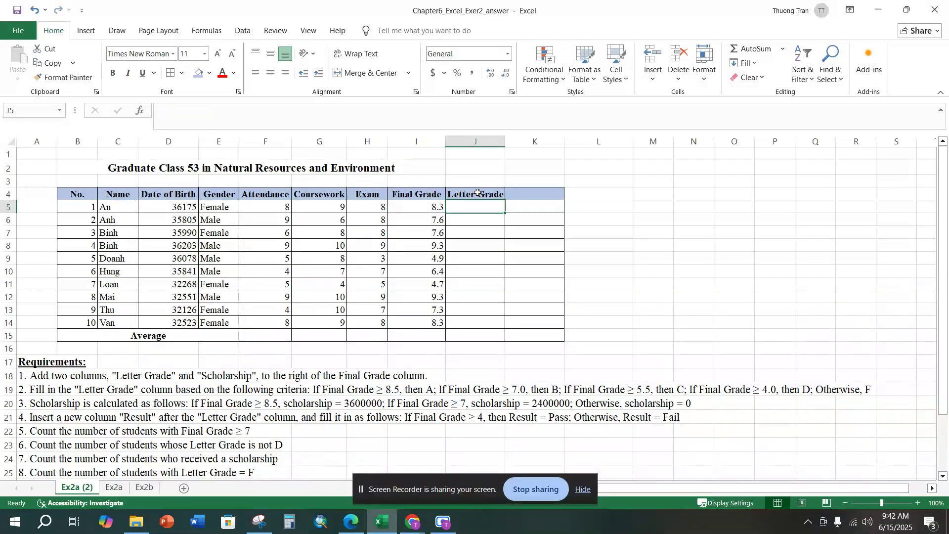
Step: Enter Scholarship as the header in cell K4
click(535, 197)
text(Schola)
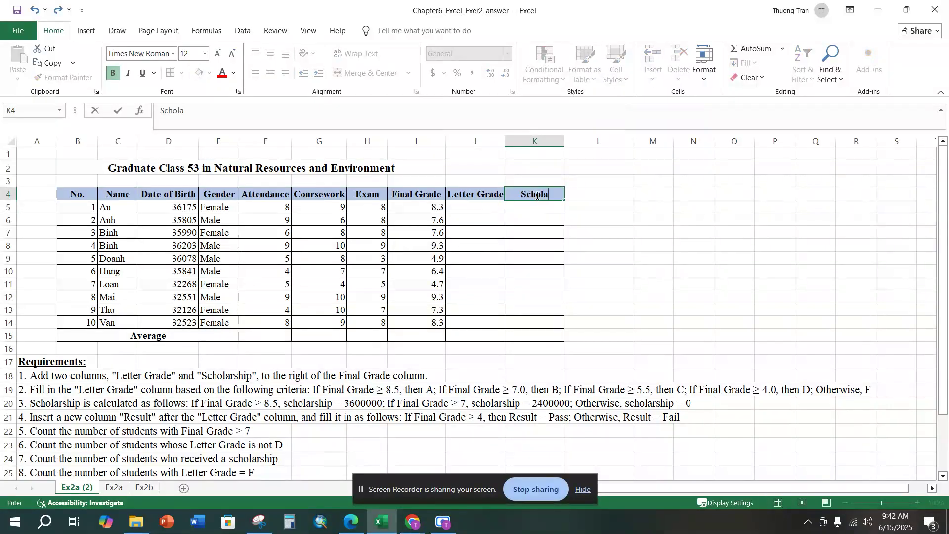
text(rship)
key(Return)
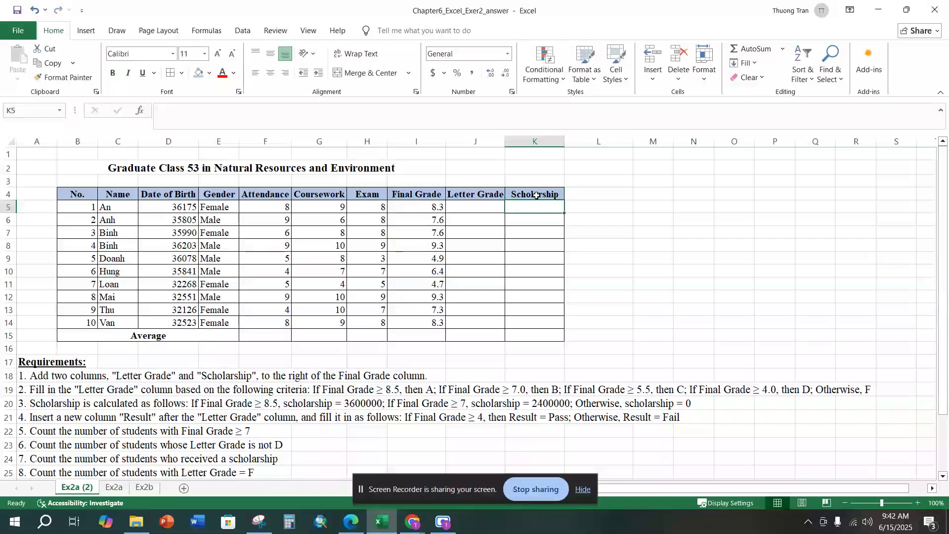
Step: Following requirement 2, begin an IFS formula in J5 that returns "A" when I5>=8.5
click(7, 390)
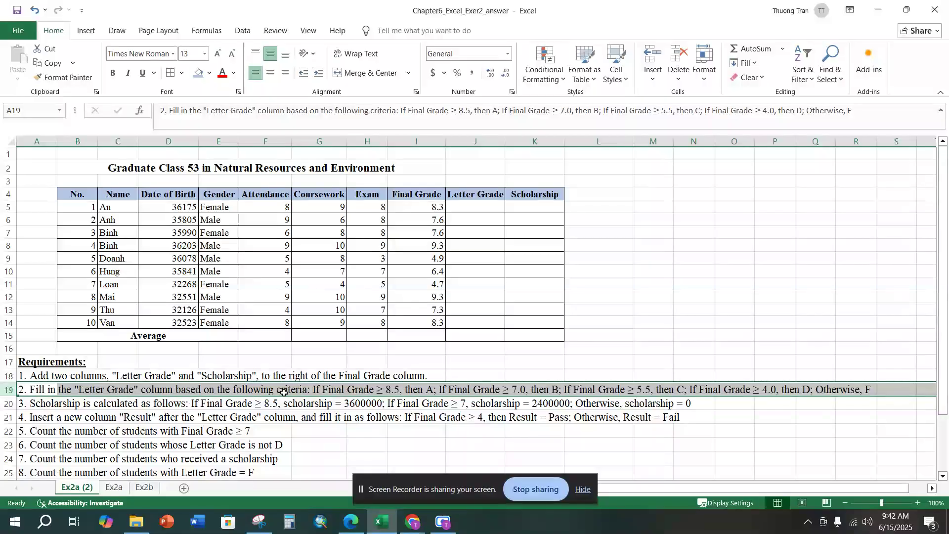
click(328, 388)
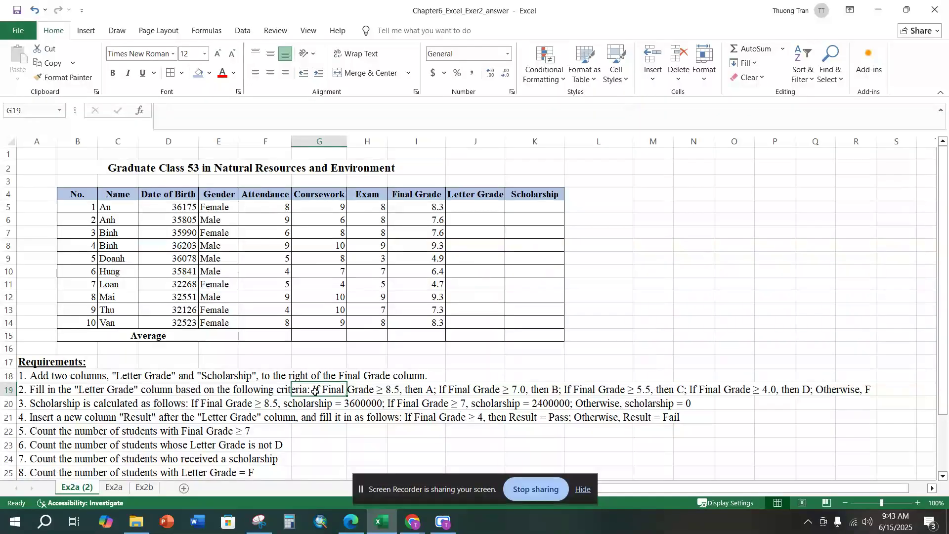
click(485, 207)
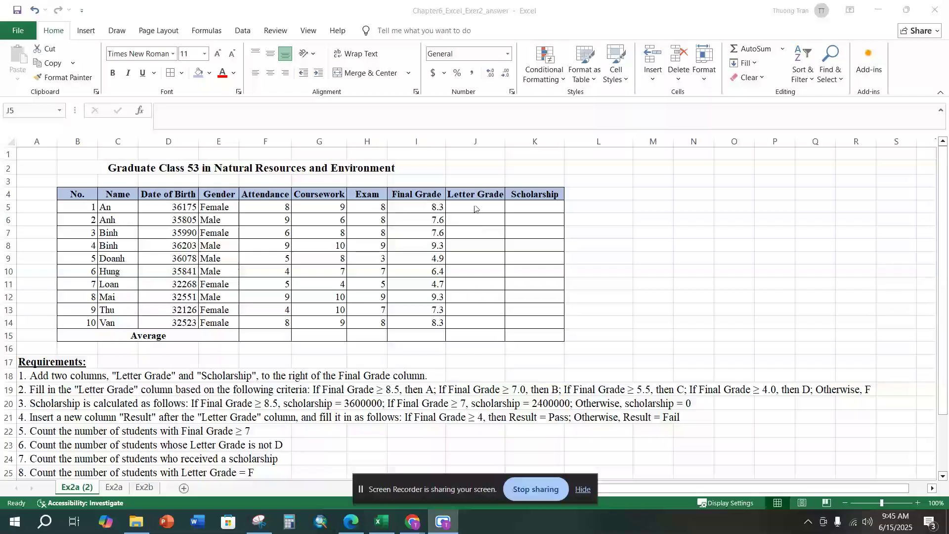
click(469, 206)
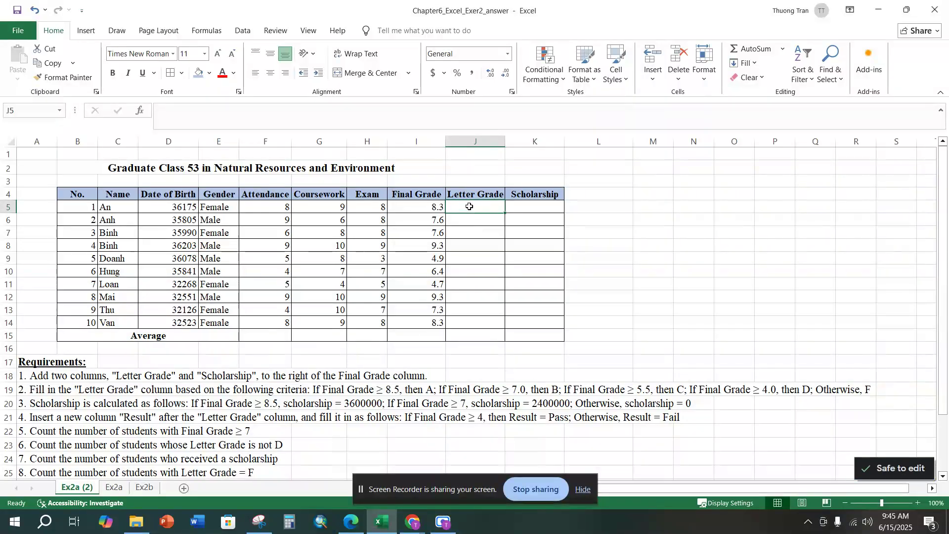
text(=)
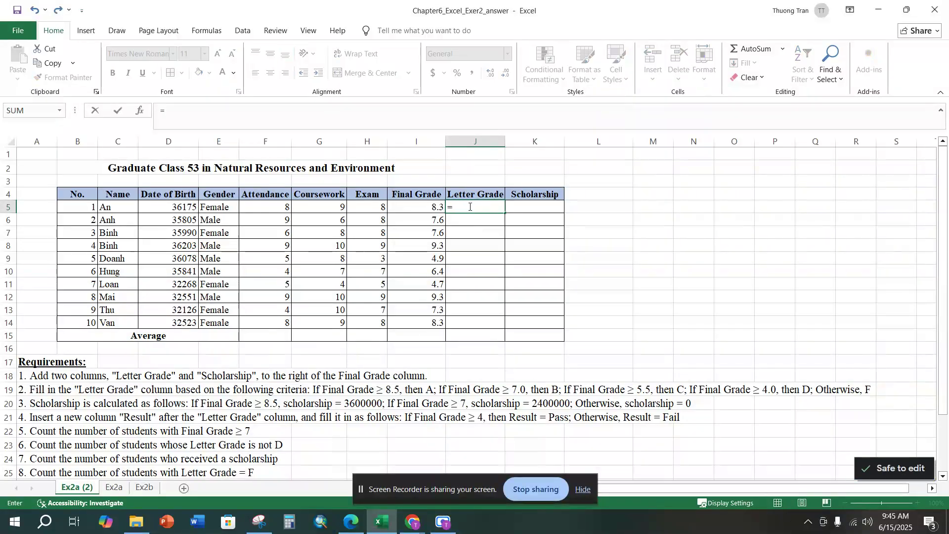
text(ifs)
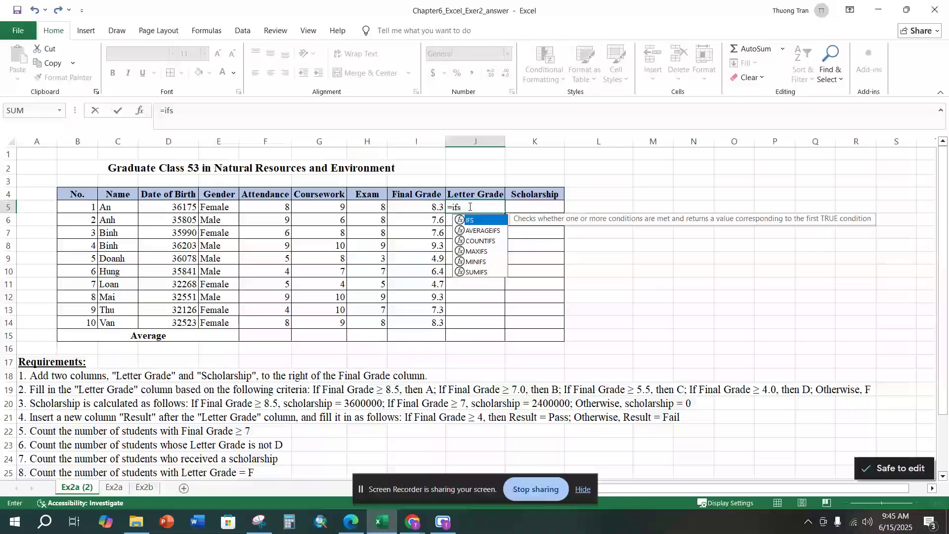
text(()
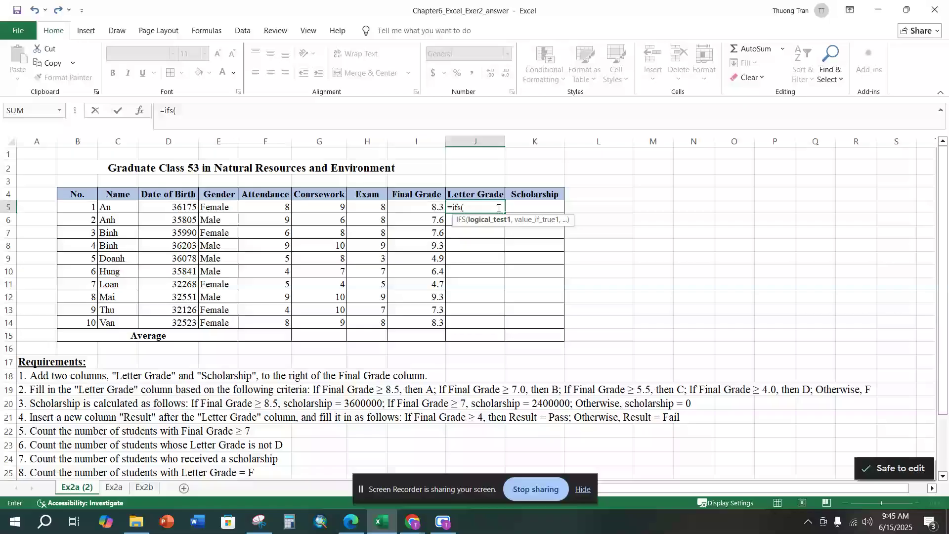
click(432, 206)
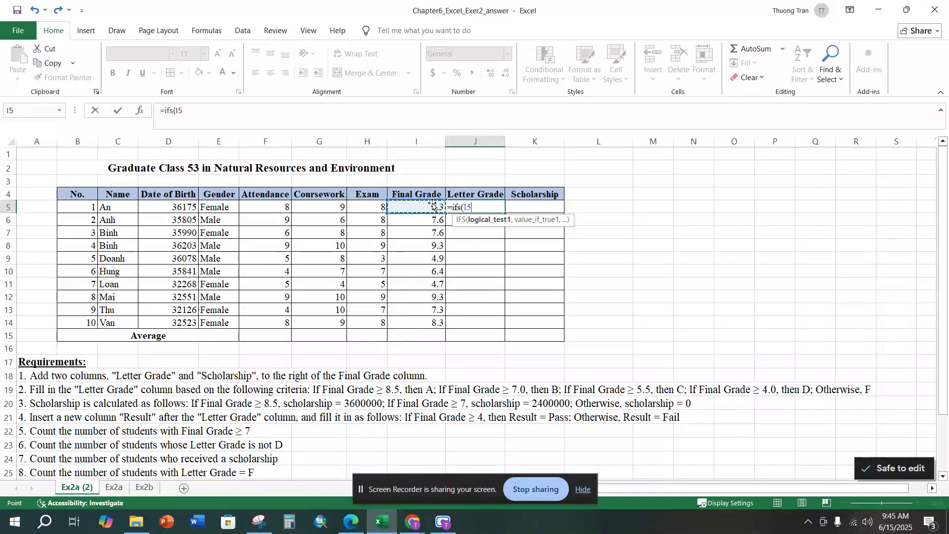
text(>=8.)
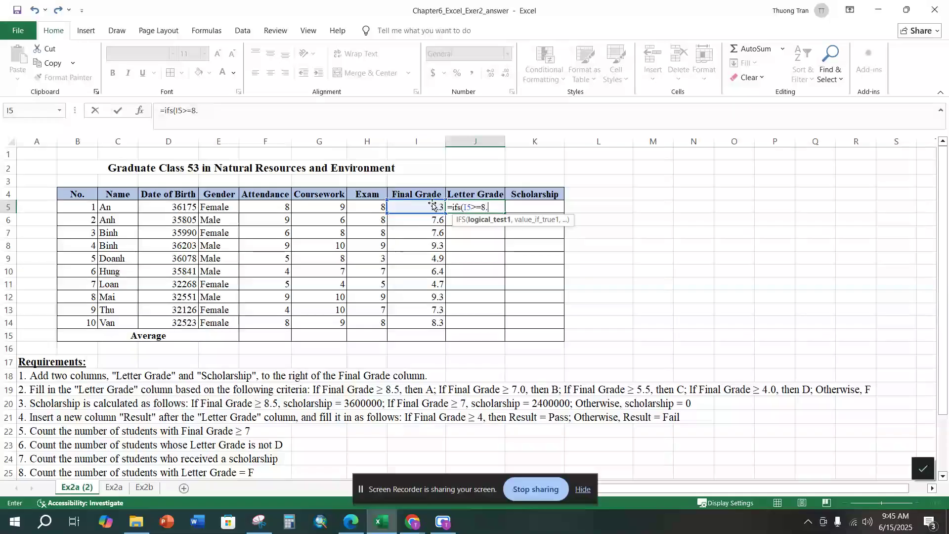
text(5,)
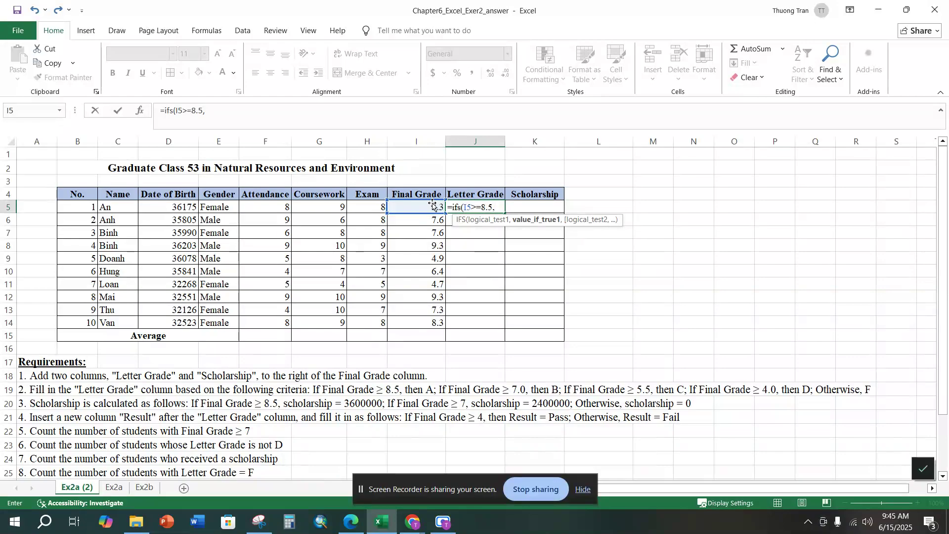
text( "A",)
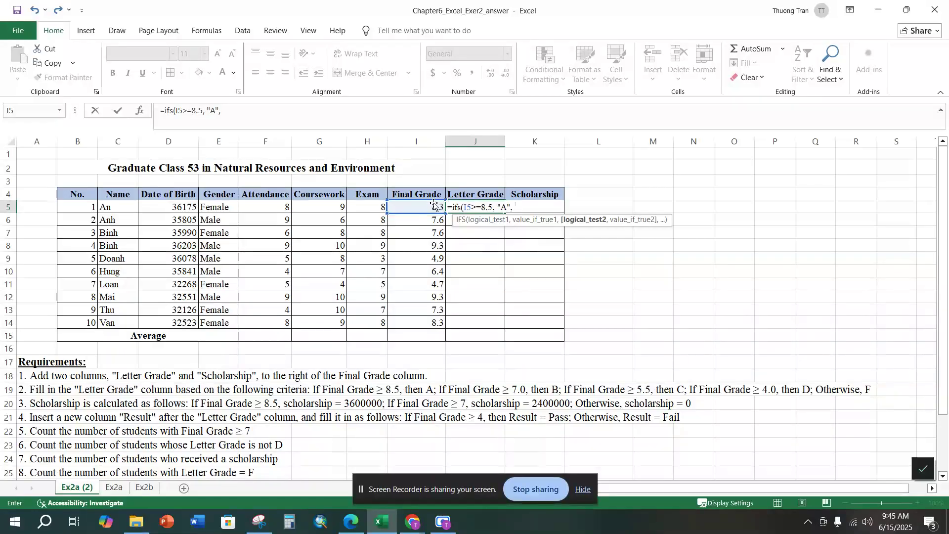
Step: Add a second condition to the J5 IFS formula that returns "B" when I5>=7
click(430, 206)
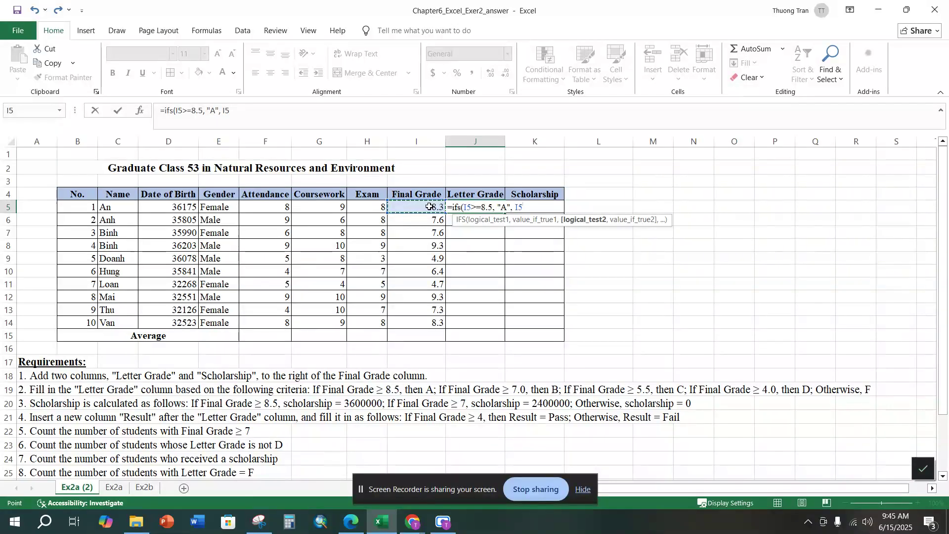
text(>=7, )
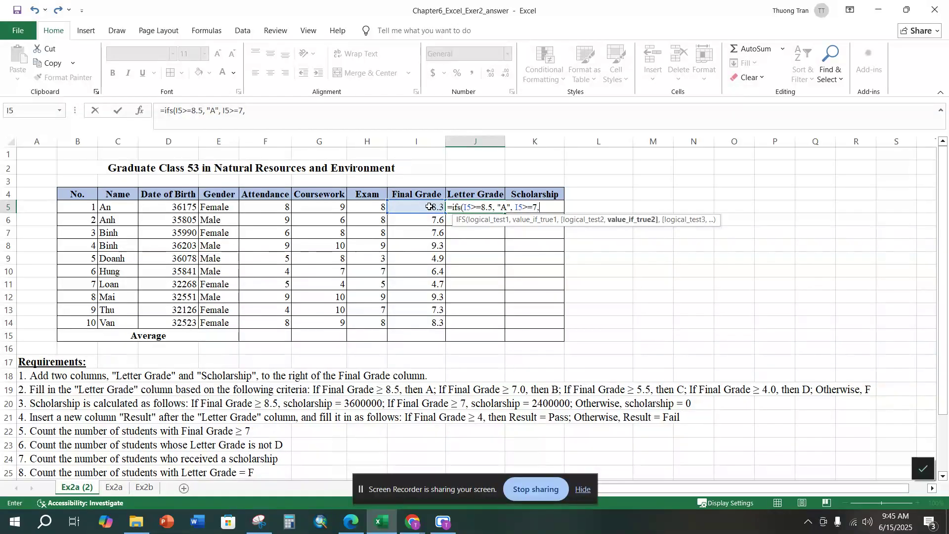
text("B",)
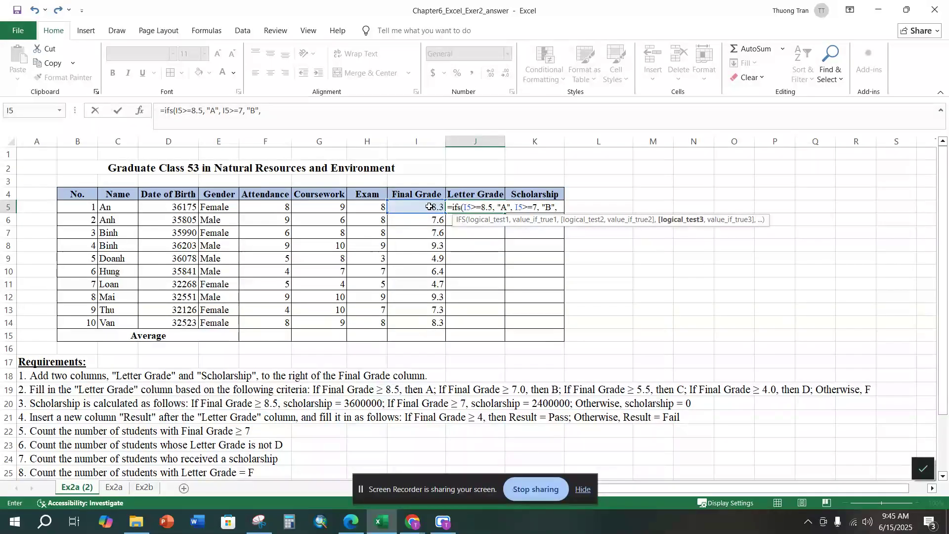
Step: Add a third condition to the J5 IFS formula that returns "C" when I5>=5.5
click(429, 207)
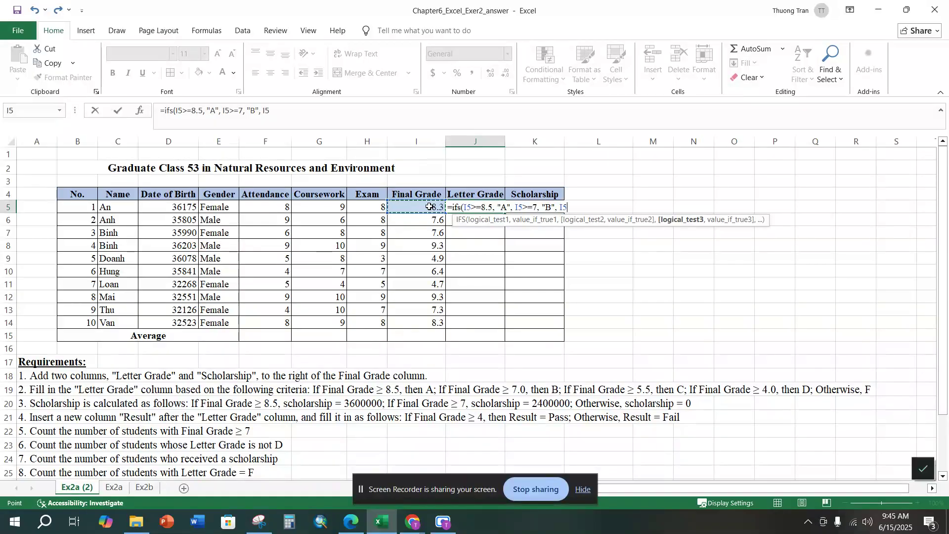
text(>=5)
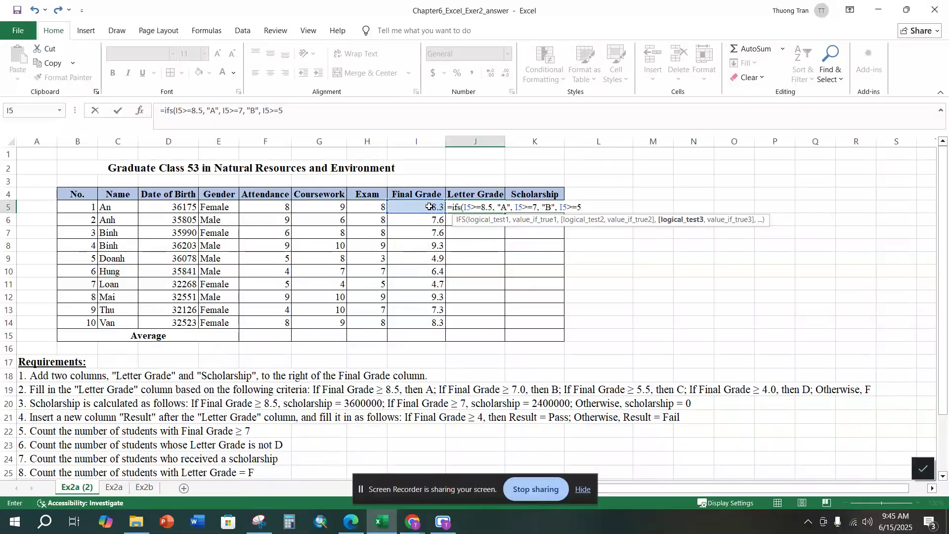
text(.5, ")
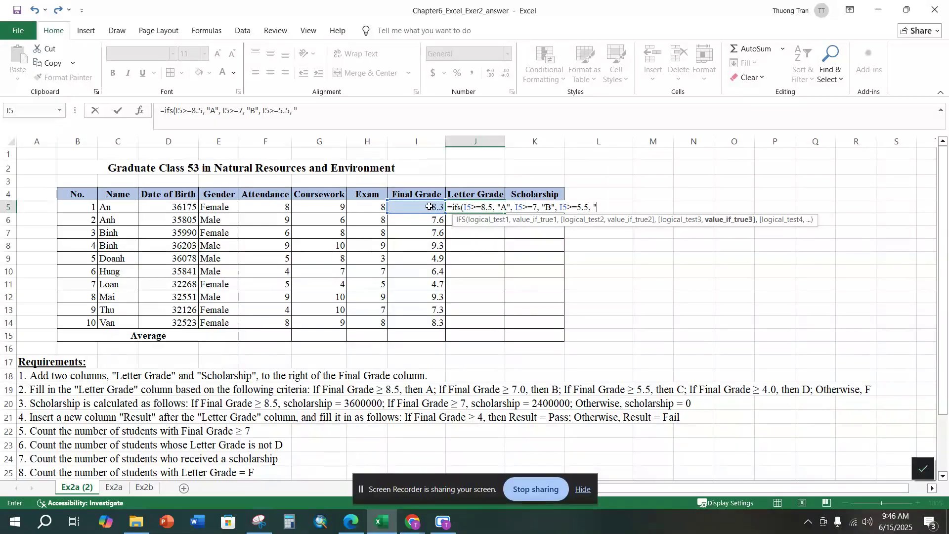
text(C",)
Step: Add a fourth condition to the J5 IFS formula that returns "D" when I5>=4
click(429, 207)
text(>= 4)
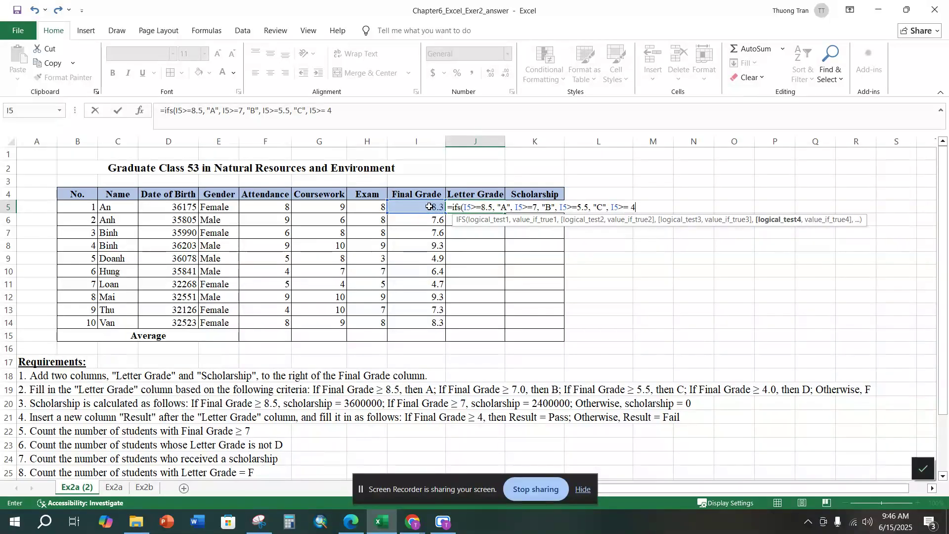
text(, )
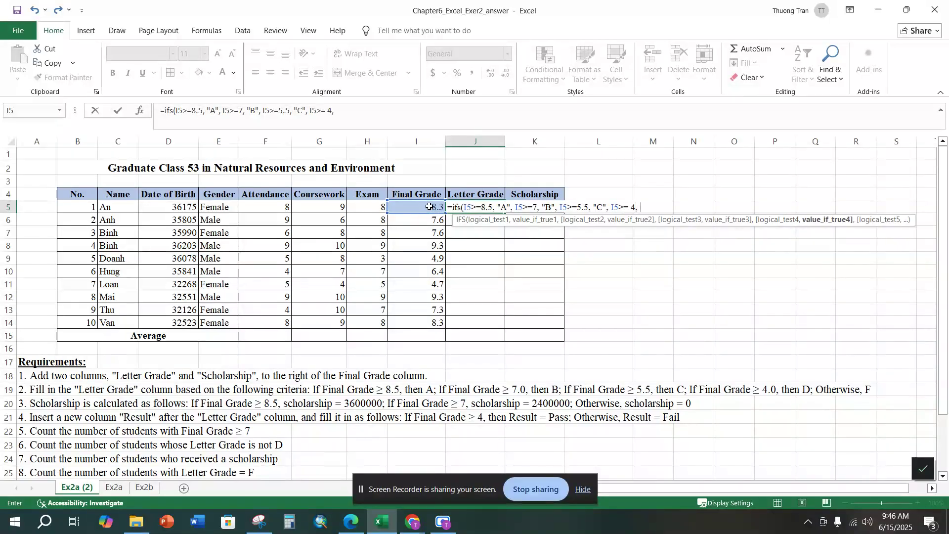
text("D", )
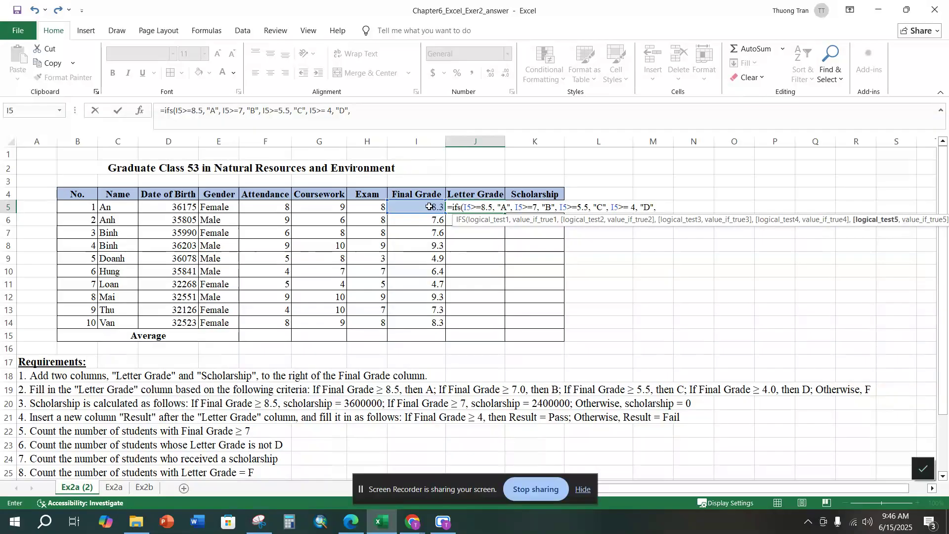
text(<)
Step: Finish the J5 IFS formula with a last condition returning "F" when I5<4, and enter it
key(BackSpace)
click(429, 207)
text(<4,)
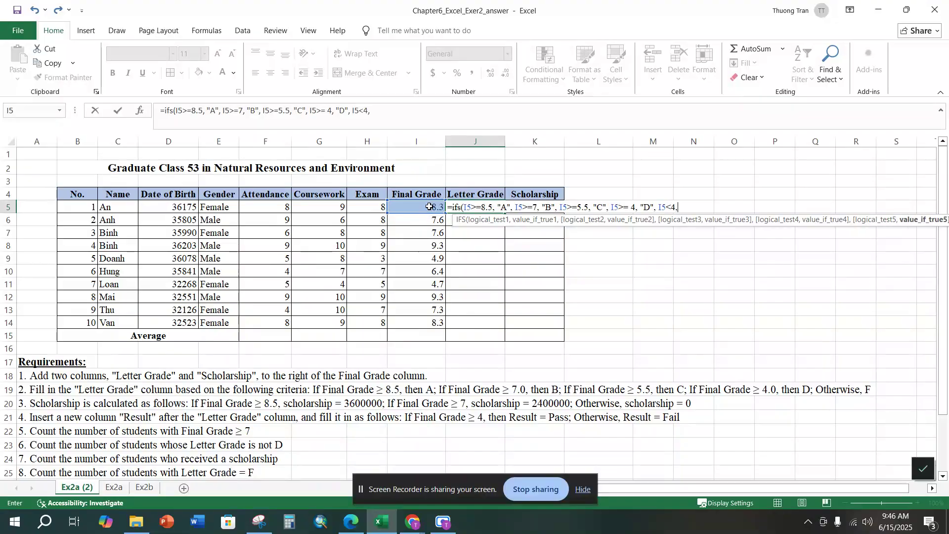
text( "F"))
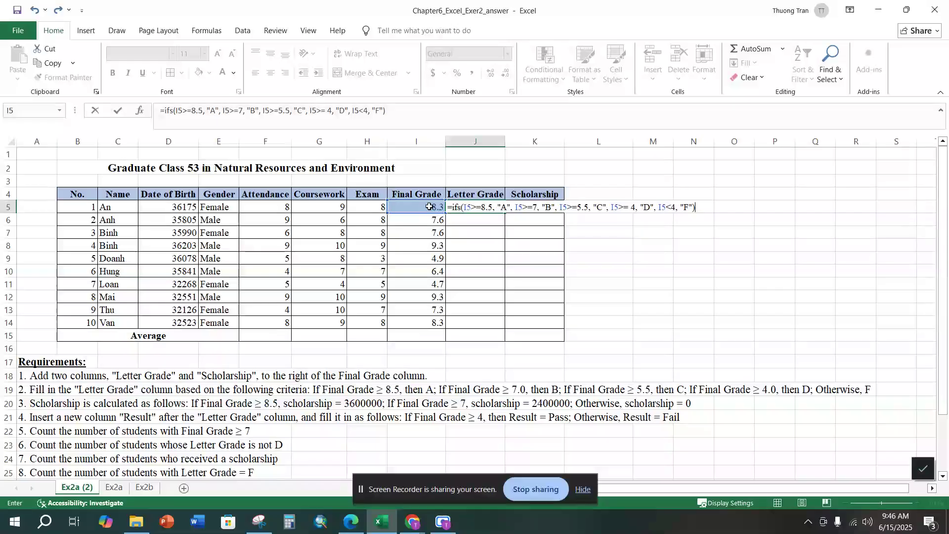
key(Return)
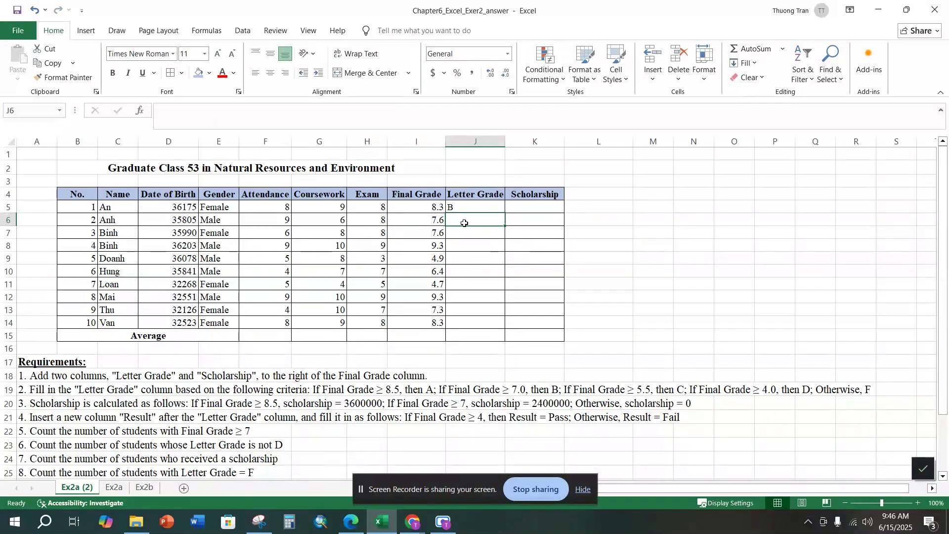
Step: Start an IF formula in J6 for the letter grade, returning "A" when I6>=8.5
click(482, 206)
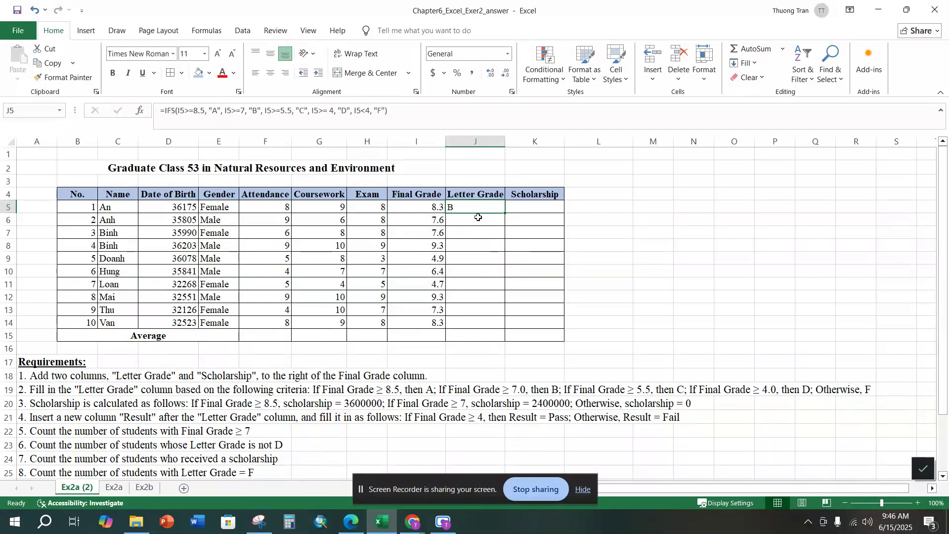
click(477, 221)
text(=if)
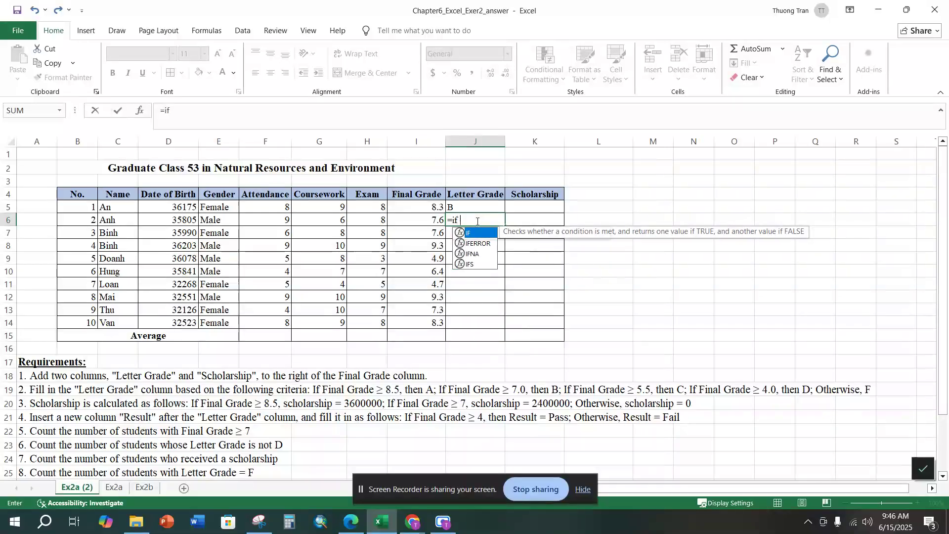
text(()
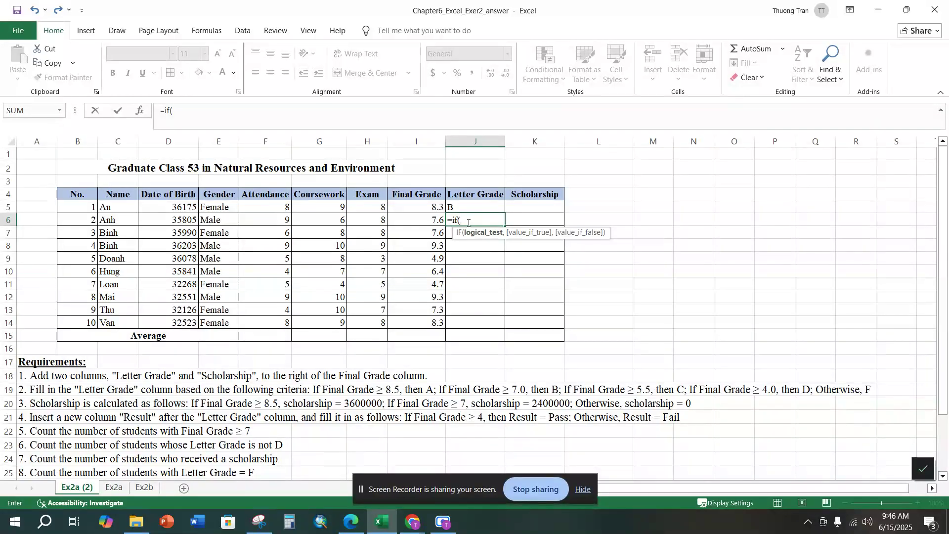
click(430, 223)
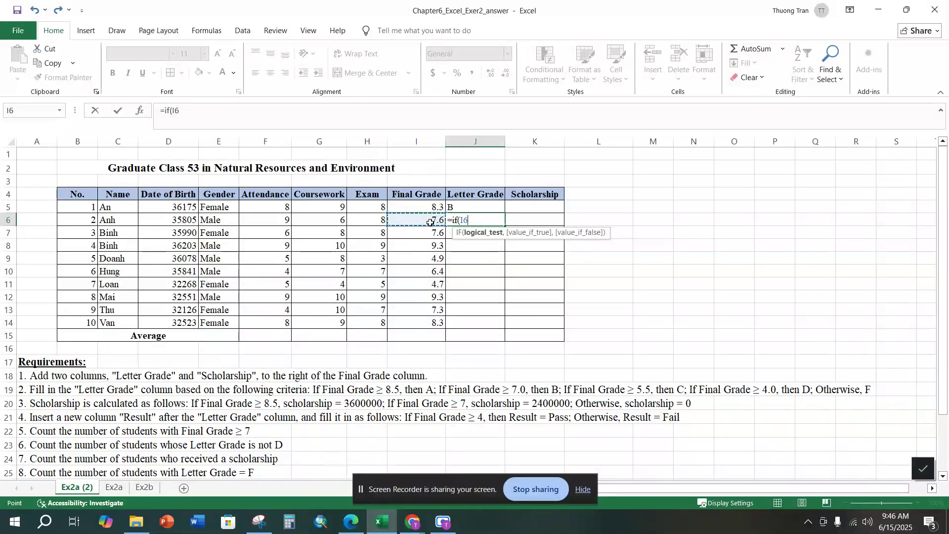
text(>=8)
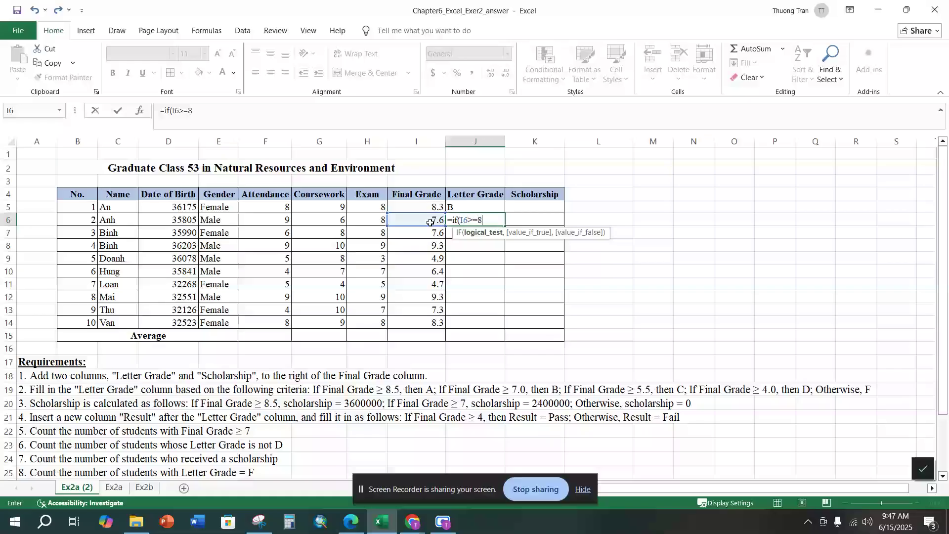
text(.5,)
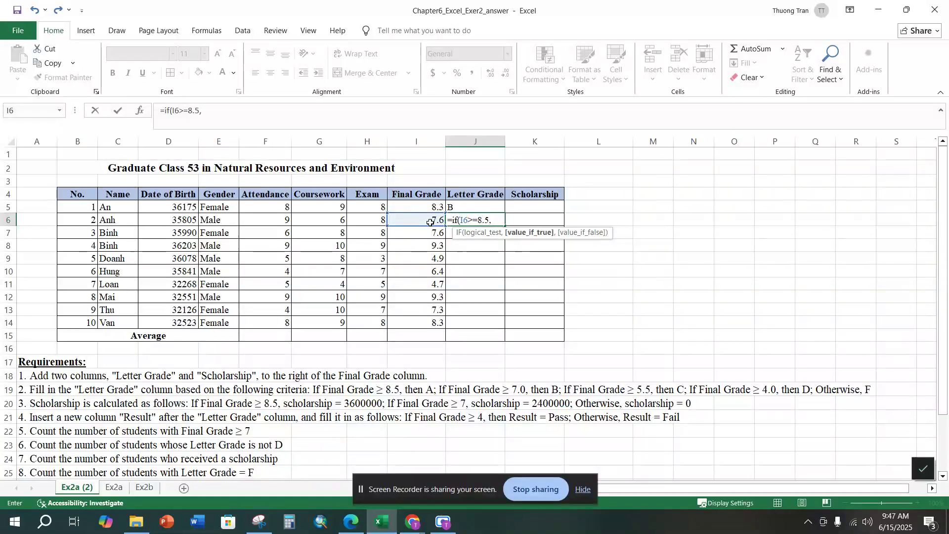
text( "A", )
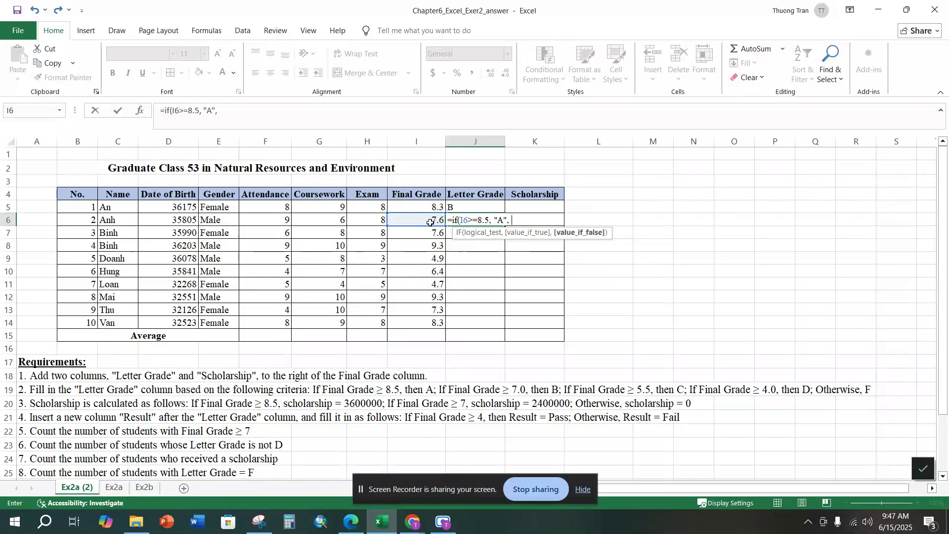
text(if()
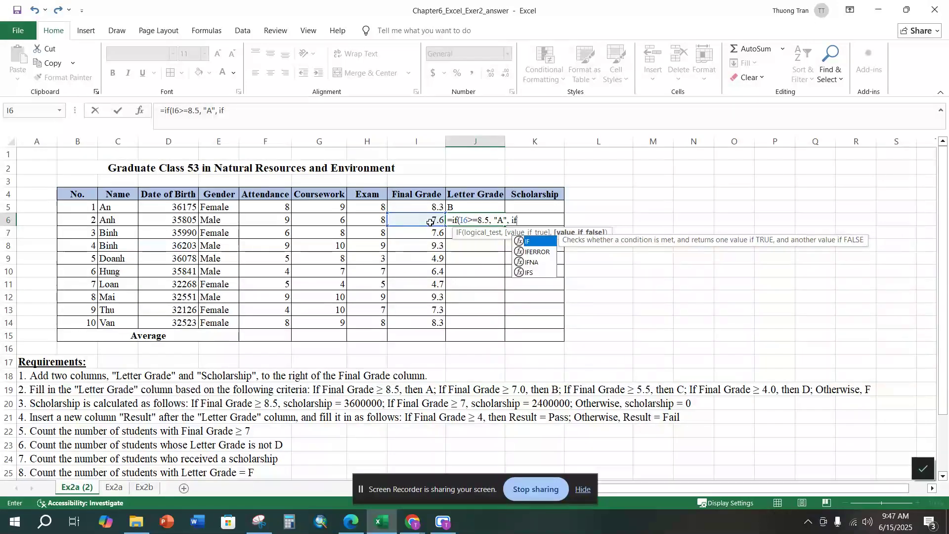
Step: Nest a second IF in the J6 formula that returns "B" when I6>=7
mouse_move(430, 222)
mouse_down()
mouse_move(459, 166)
mouse_move(418, 229)
mouse_move(417, 220)
mouse_up()
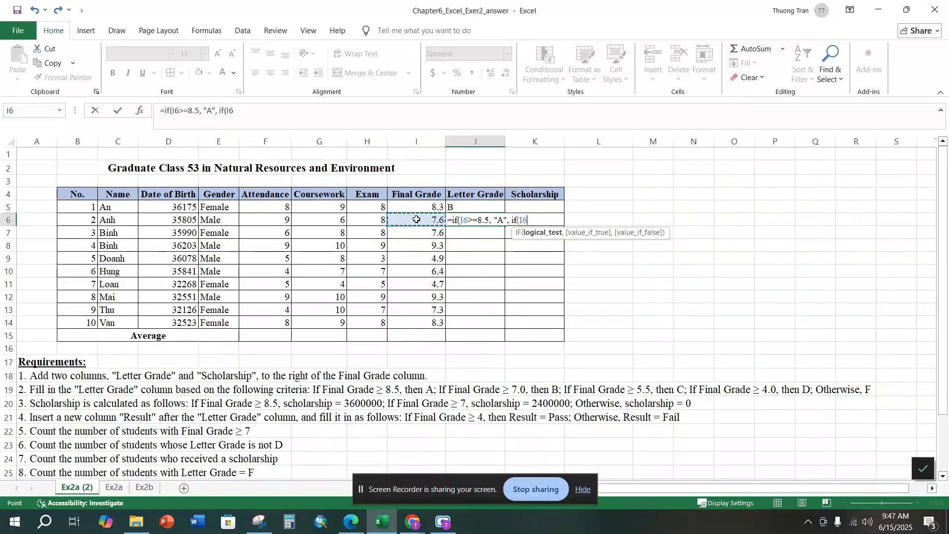
text(>=7, "b")
key(BackSpace)
key(BackSpace)
text(B",)
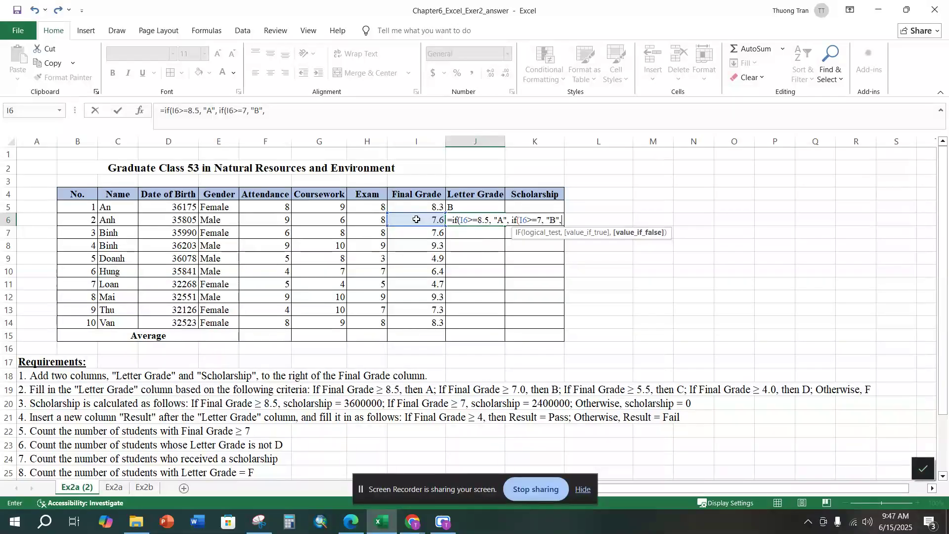
text( if)
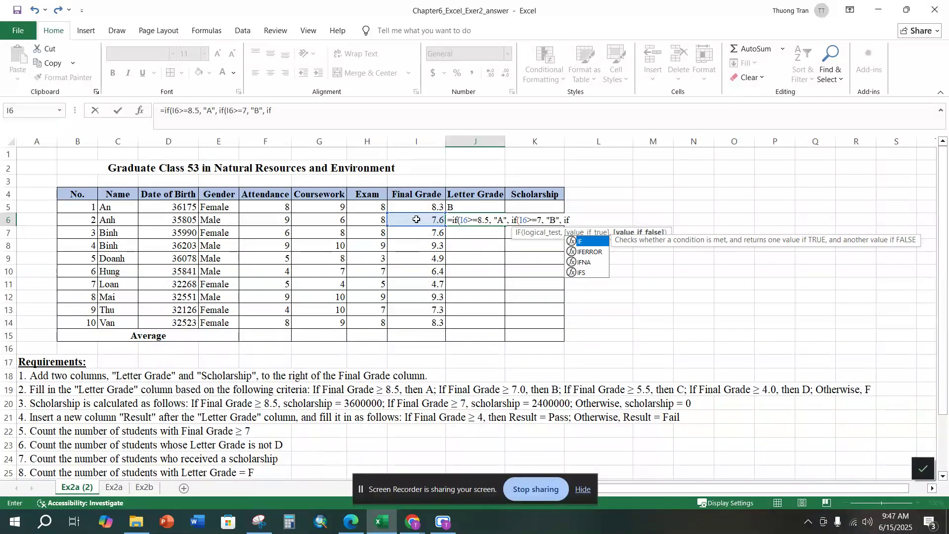
text(()
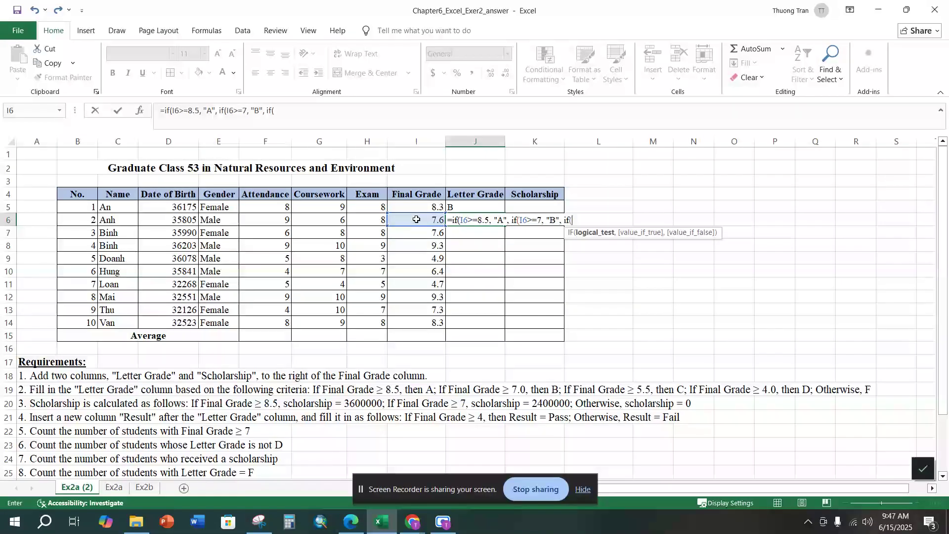
Step: Nest a third IF in the J6 formula that returns "C" when I6>5.5
click(417, 219)
text(>5.5)
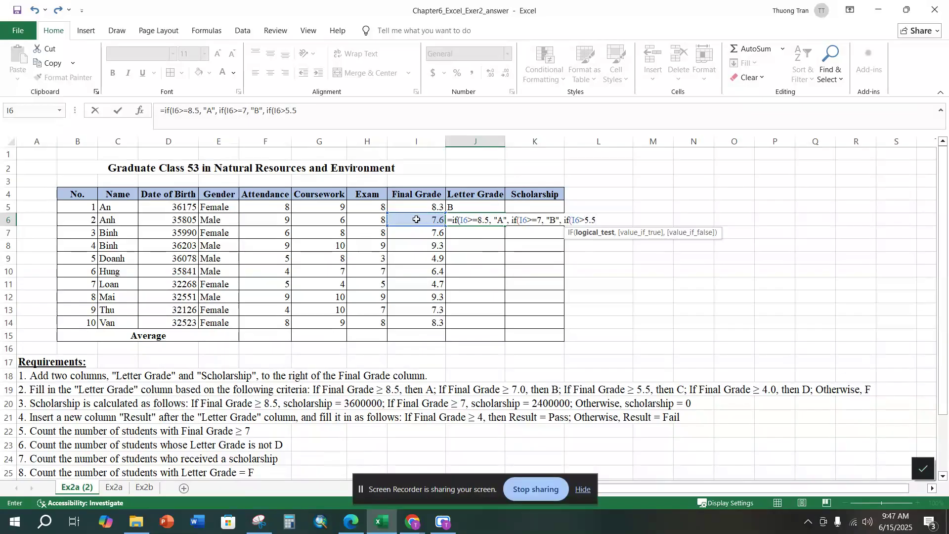
text(, "C)
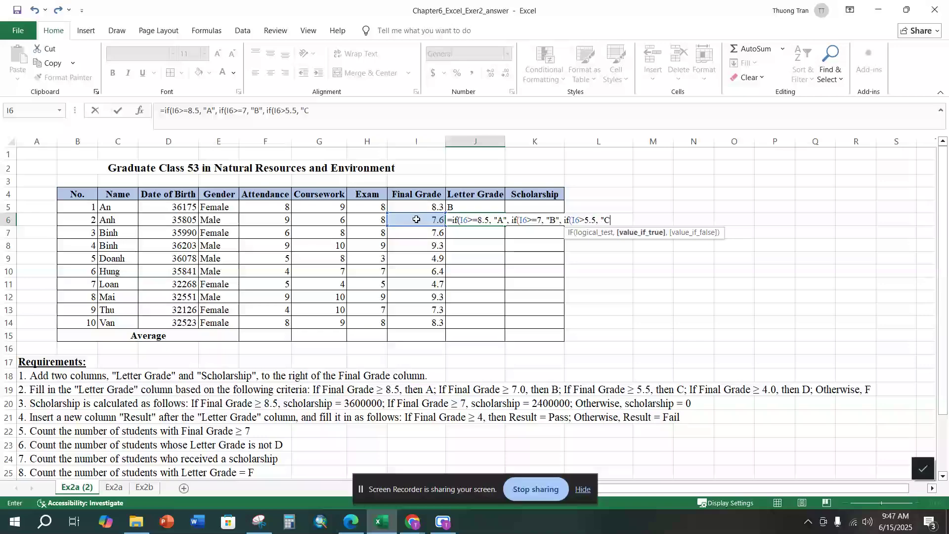
text(",)
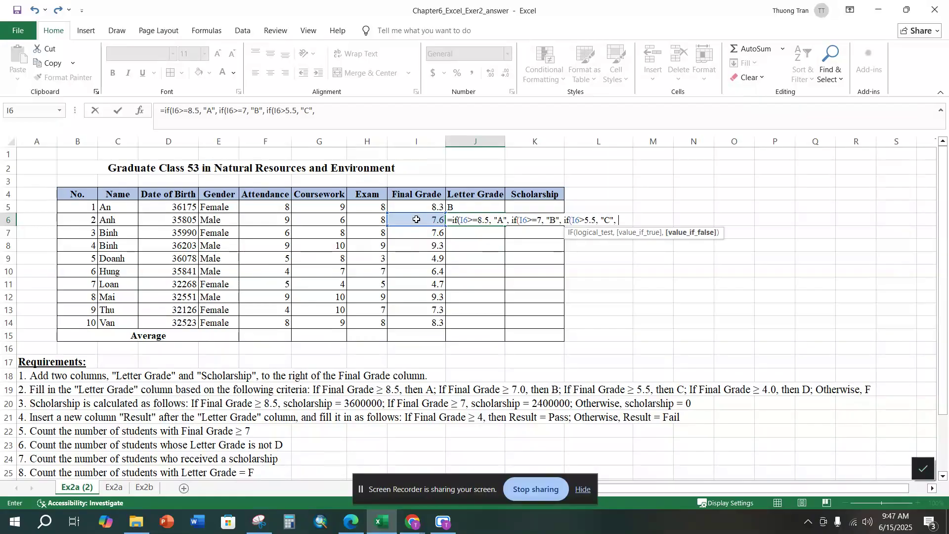
Step: Nest a fourth IF in the J6 formula that returns "D" when I6>4
text(if()
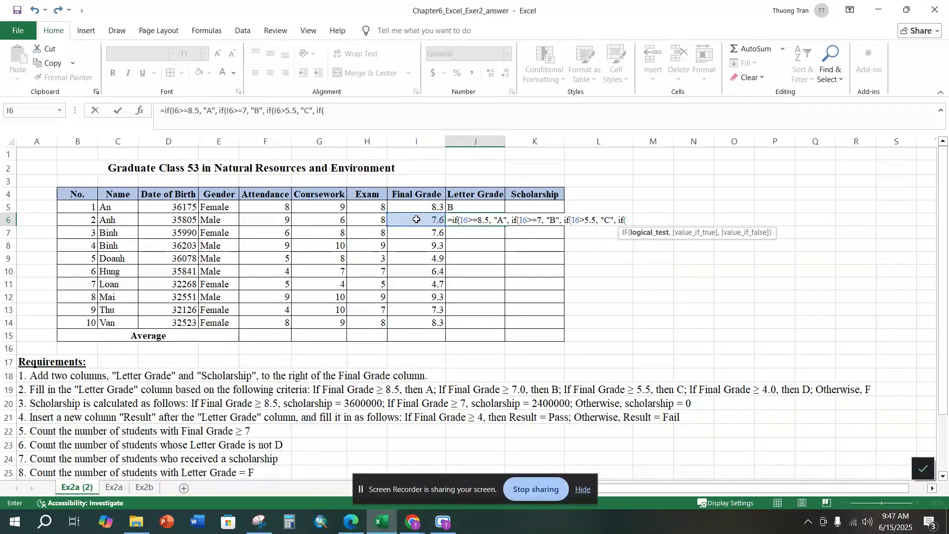
click(416, 219)
text(>)
text(4)
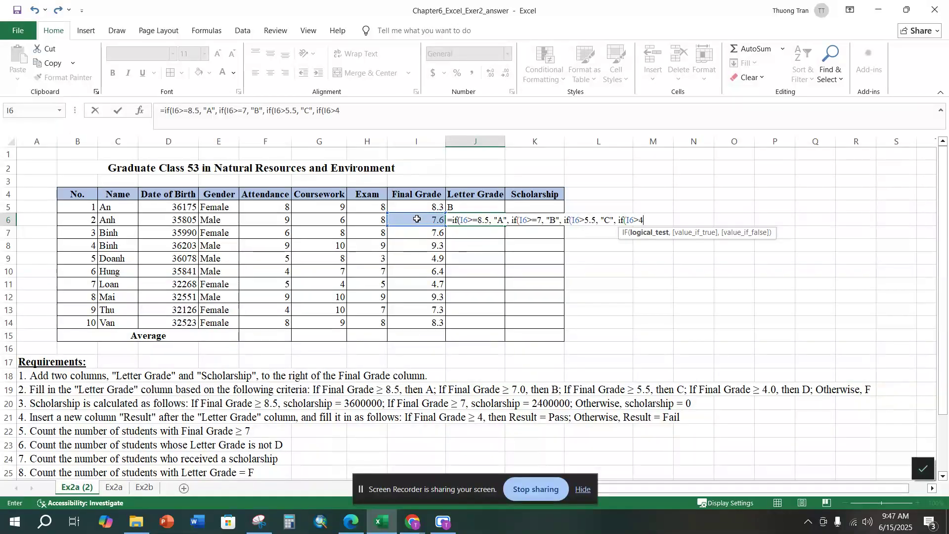
text(, "D", )
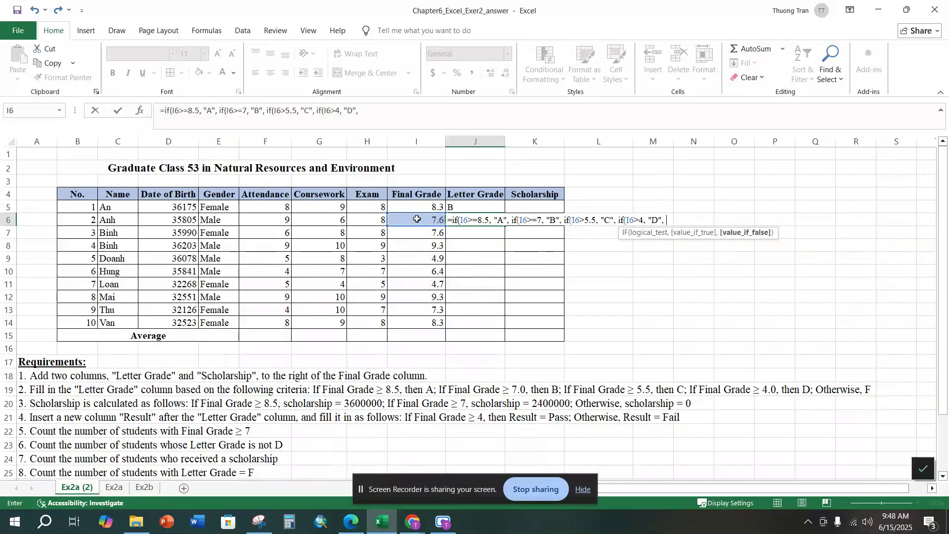
text(")
Step: Finish the J6 formula with "F" as the otherwise value, close all four nested IFs, and enter it
text(F")))
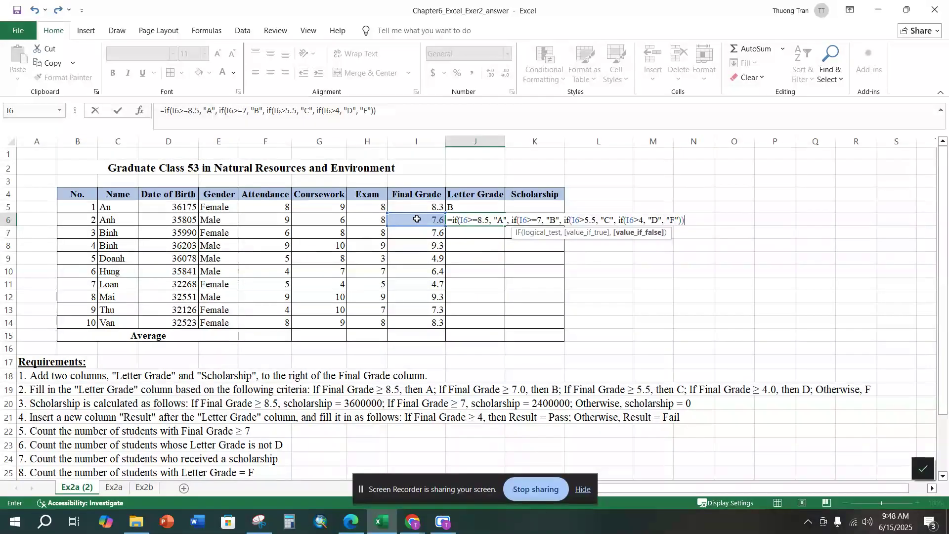
text()))
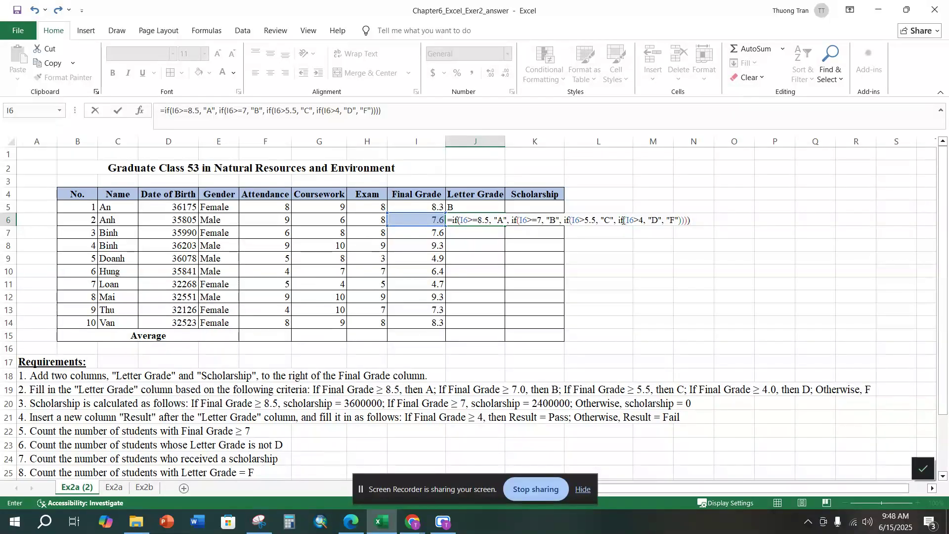
drag(689, 224, 677, 226)
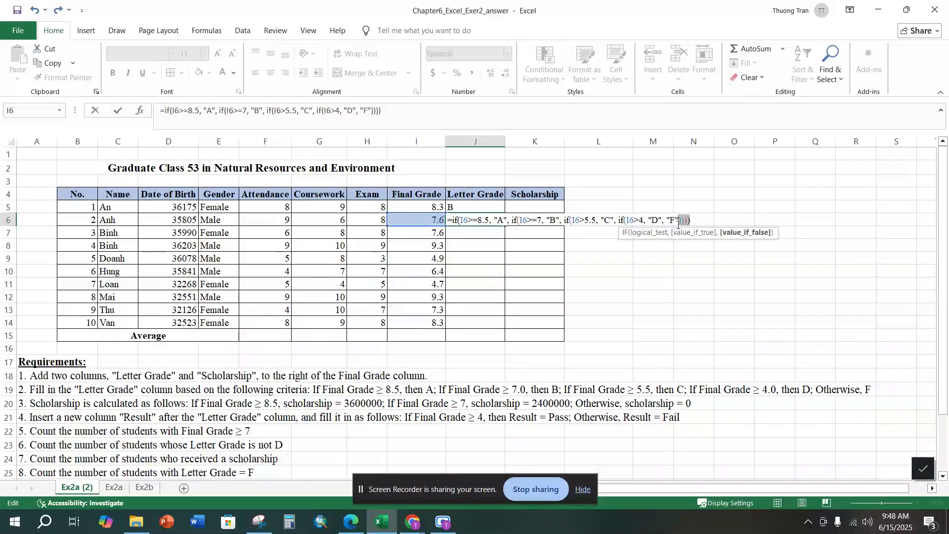
click(699, 220)
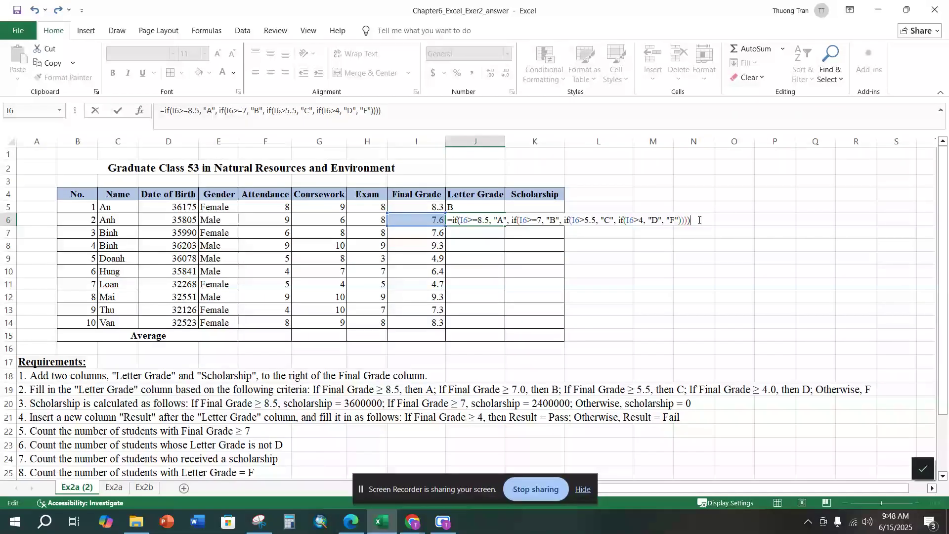
key(Return)
Step: Compare the IFS formula in J5 with the nested IF formula in J6
click(467, 211)
click(469, 217)
click(469, 208)
click(474, 219)
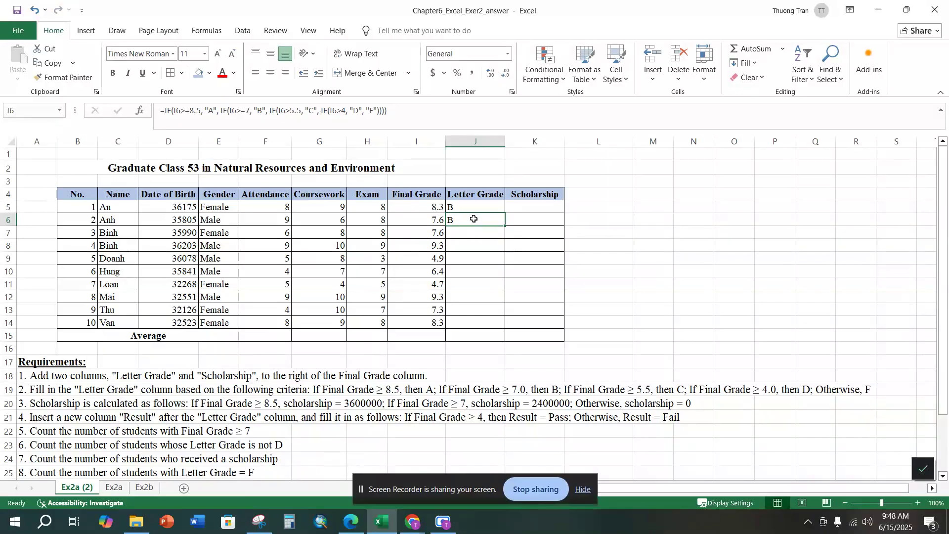
click(474, 207)
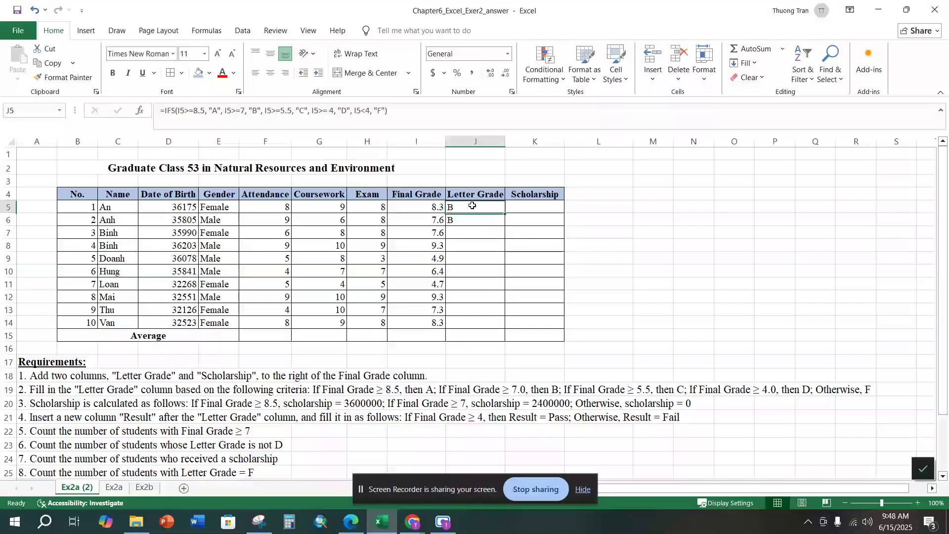
click(470, 222)
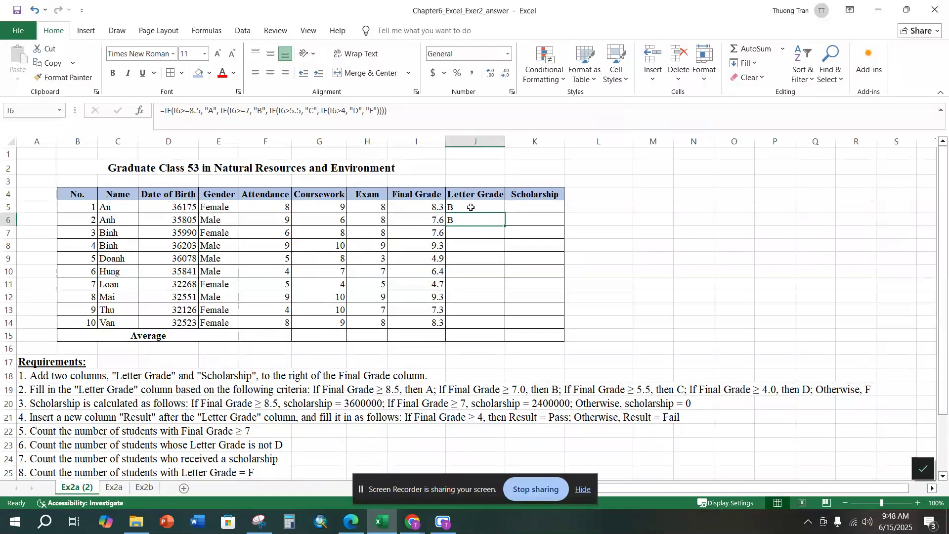
click(470, 208)
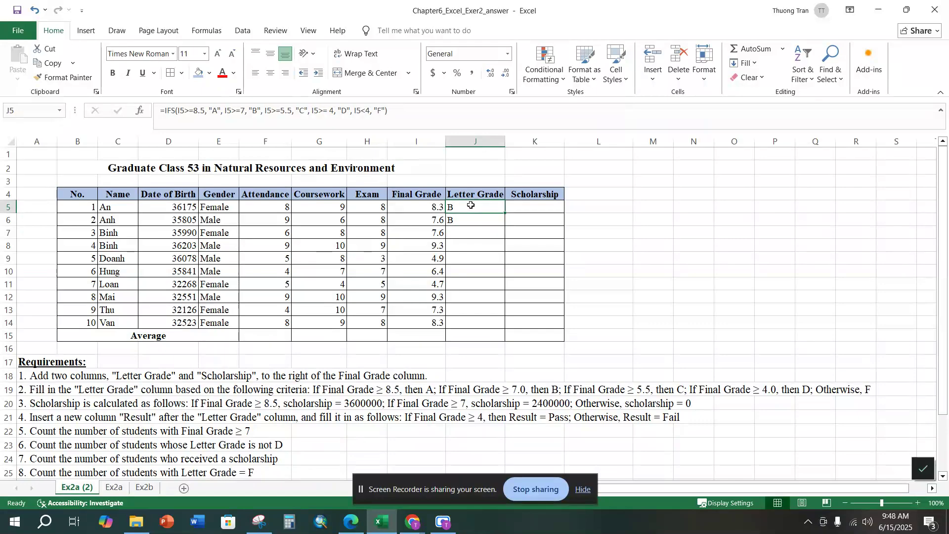
click(923, 469)
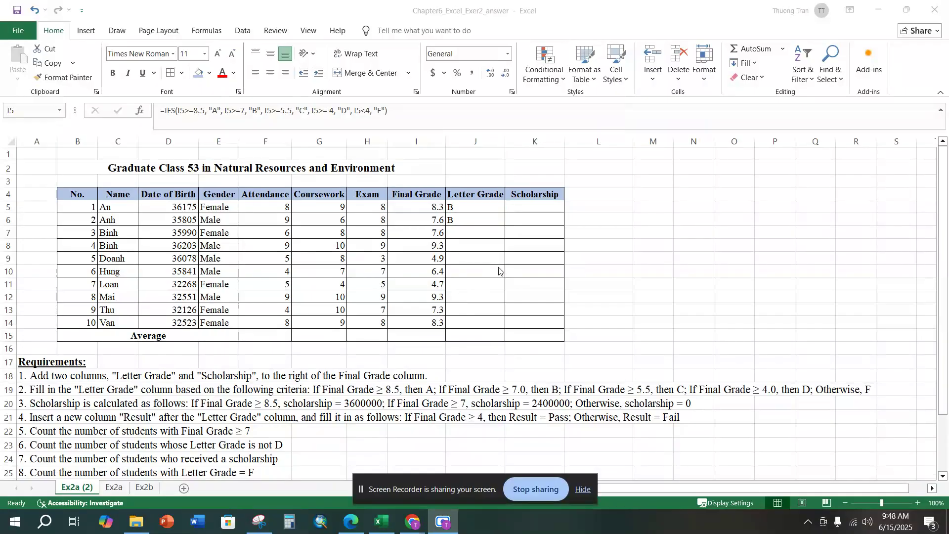
double_click(487, 208)
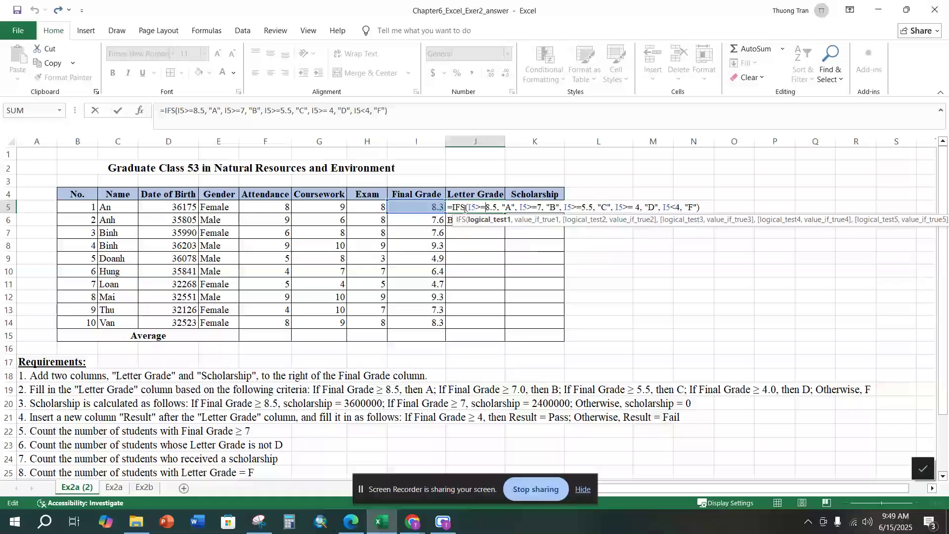
key(Return)
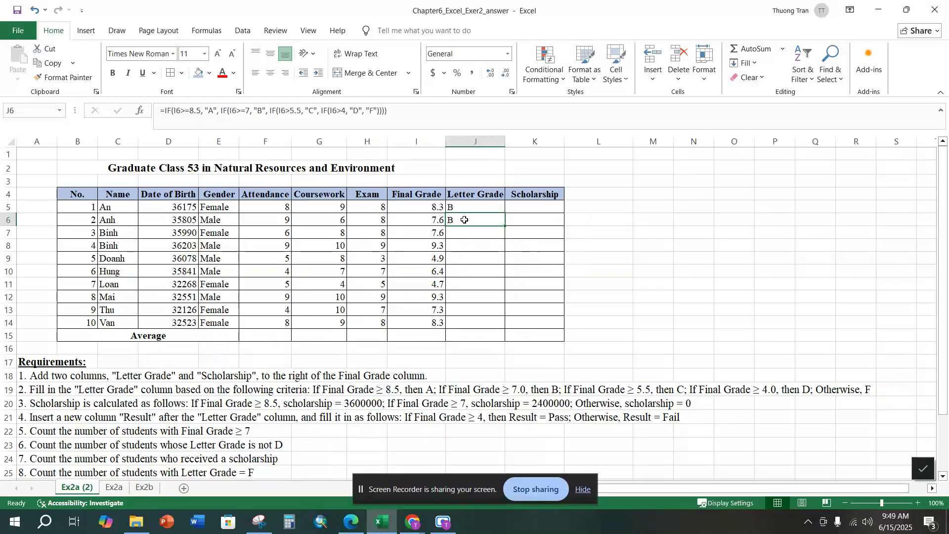
click(466, 207)
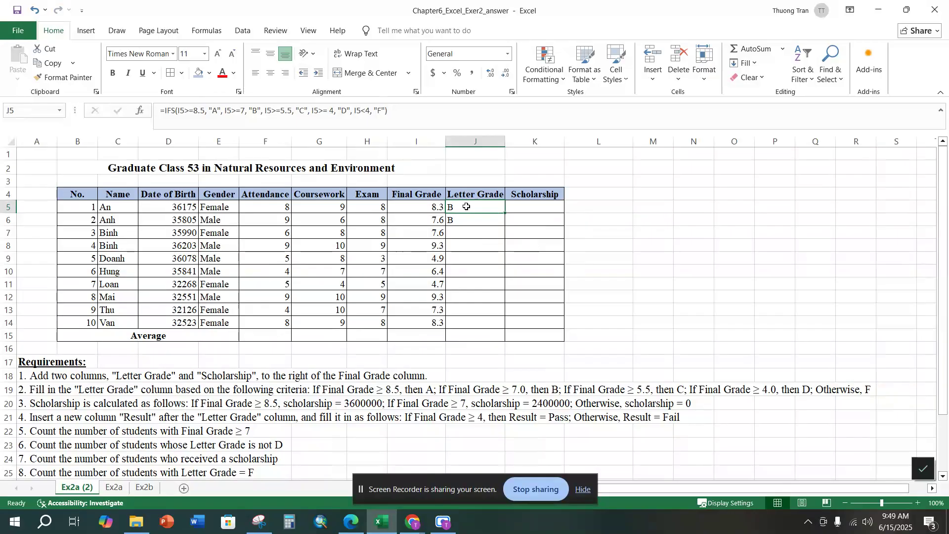
click(468, 220)
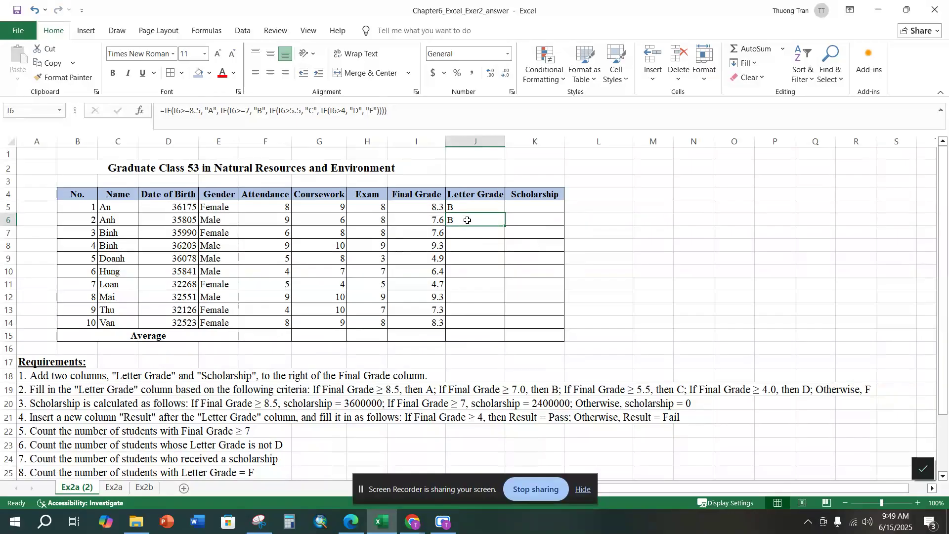
click(473, 209)
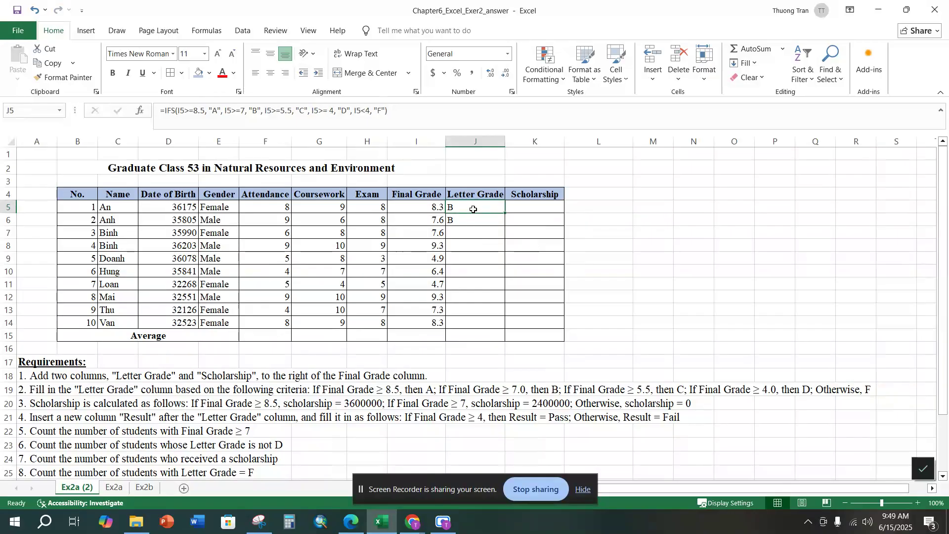
Step: Fill the J6 nested IF formula down the Letter Grade column to J14
click(502, 219)
drag(506, 229, 505, 329)
click(541, 228)
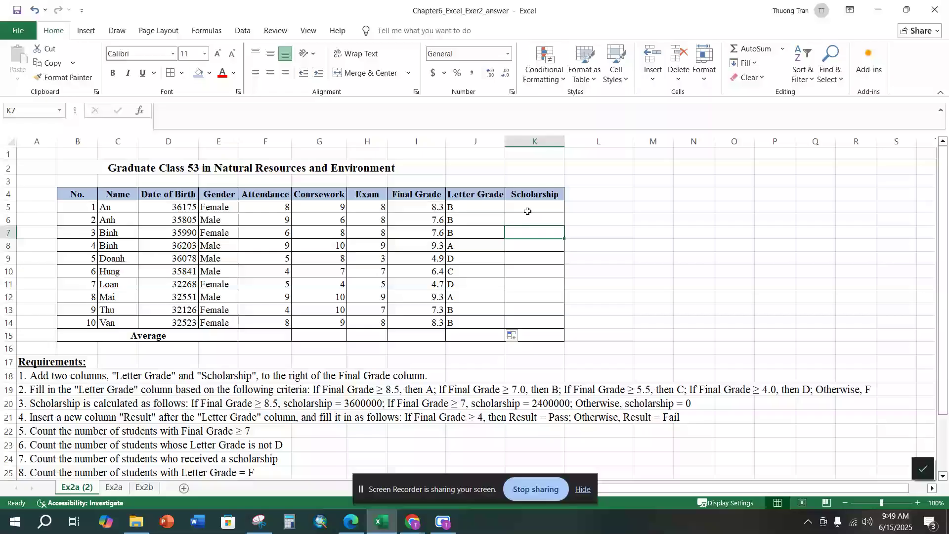
Step: Select row 20 to review requirement 3 on how the scholarship is calculated
drag(54, 414, 24, 406)
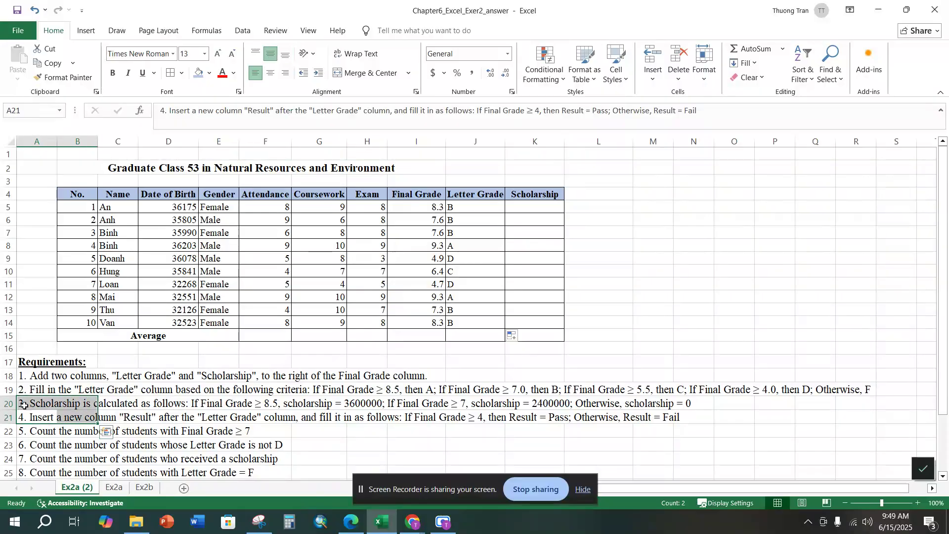
click(24, 406)
click(4, 404)
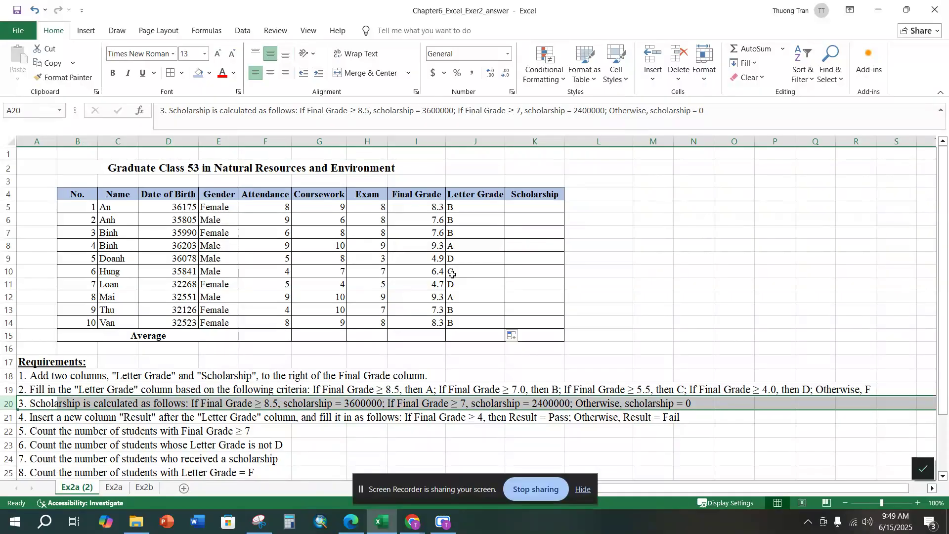
Step: Enter the scholarship formula =IFS(I5>=8.5,3600000, I5>=7,2400000, I5<7,0) in K5
click(523, 203)
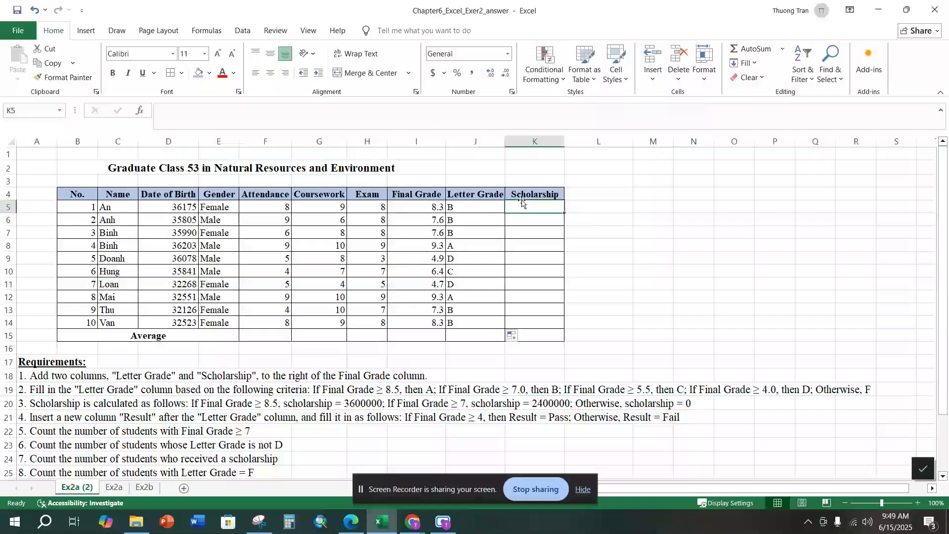
click(491, 209)
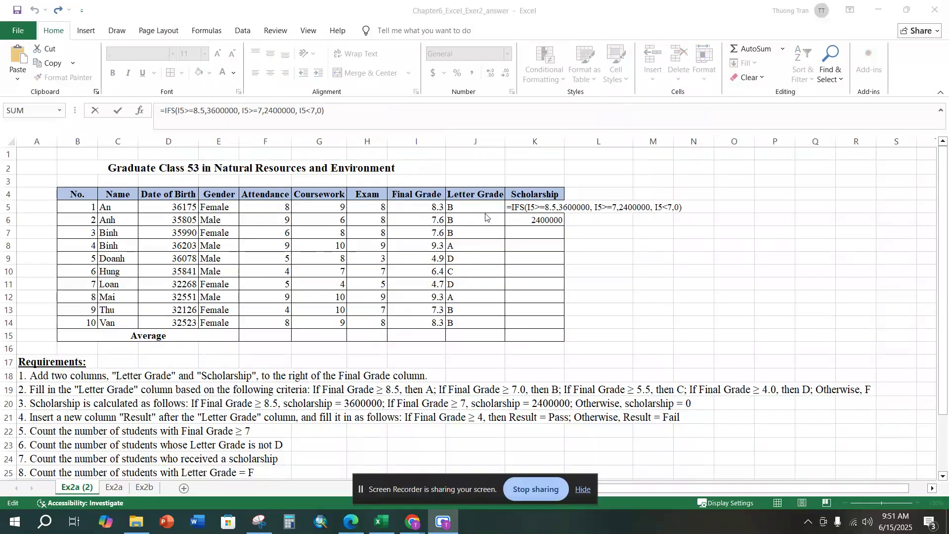
click(513, 208)
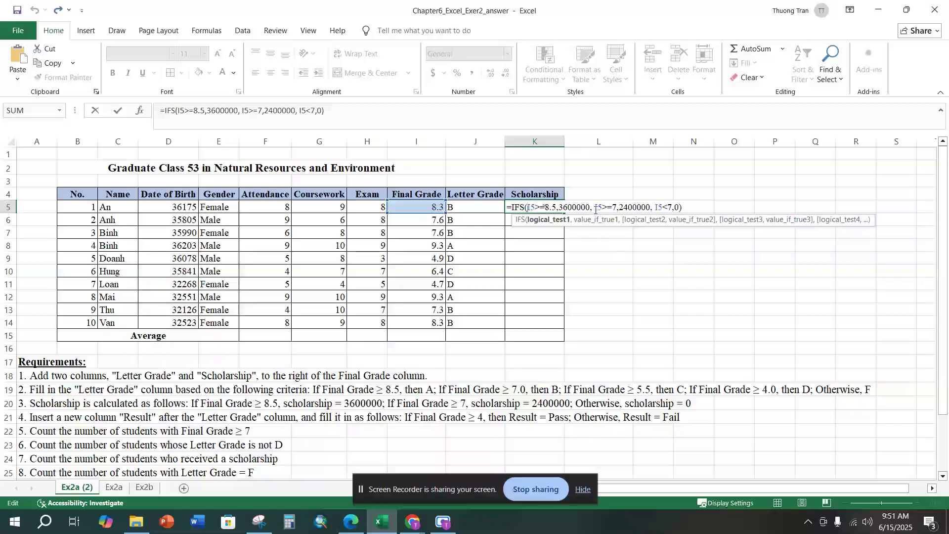
drag(695, 207, 516, 210)
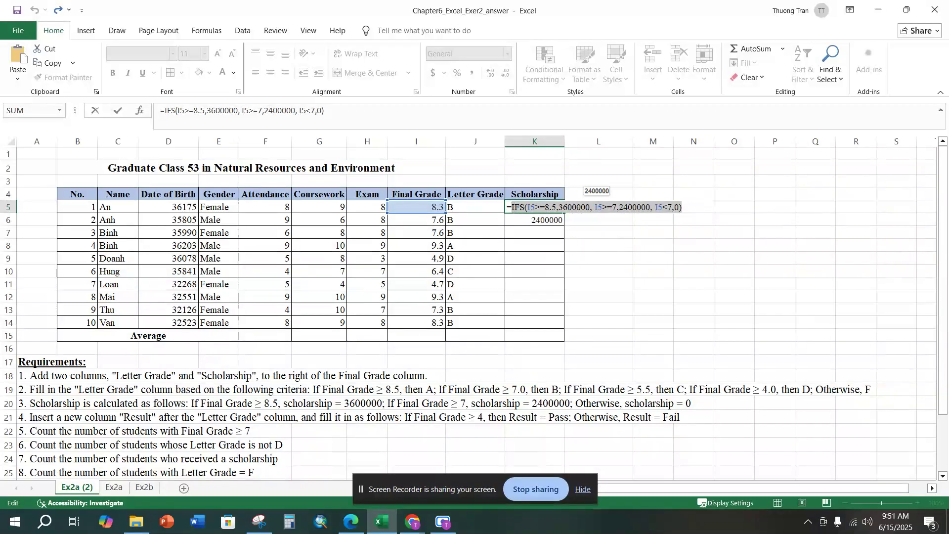
key(Return)
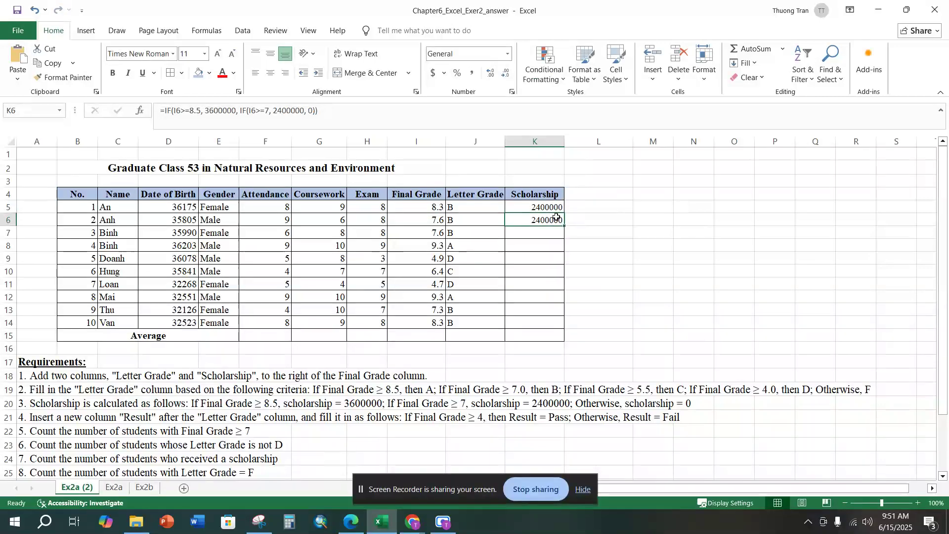
Step: Examine the alternative nested IF formula for the scholarship in K6
double_click(556, 219)
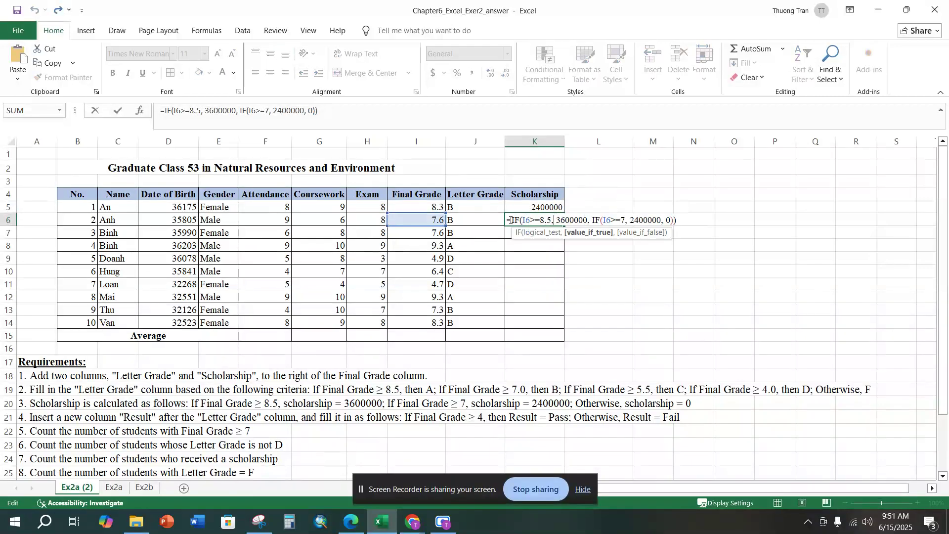
drag(512, 221, 680, 220)
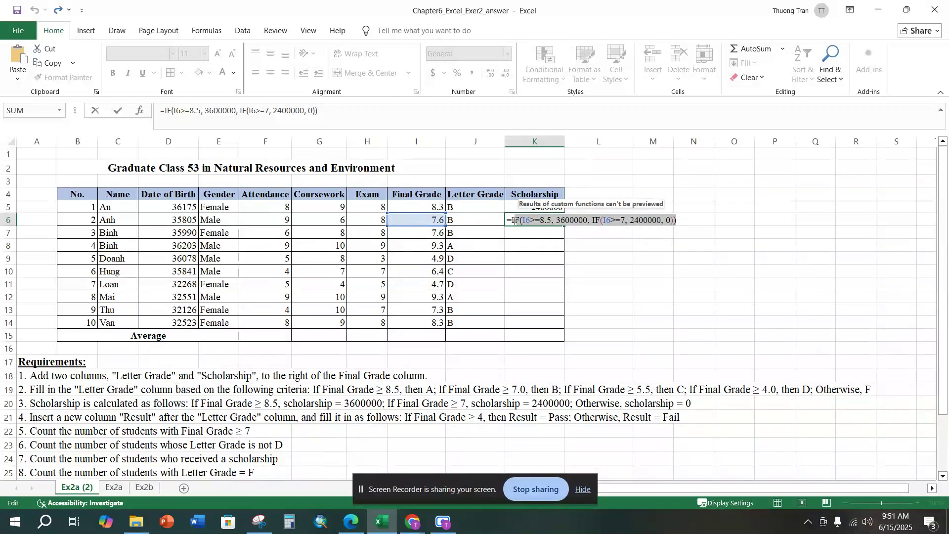
drag(513, 221, 694, 215)
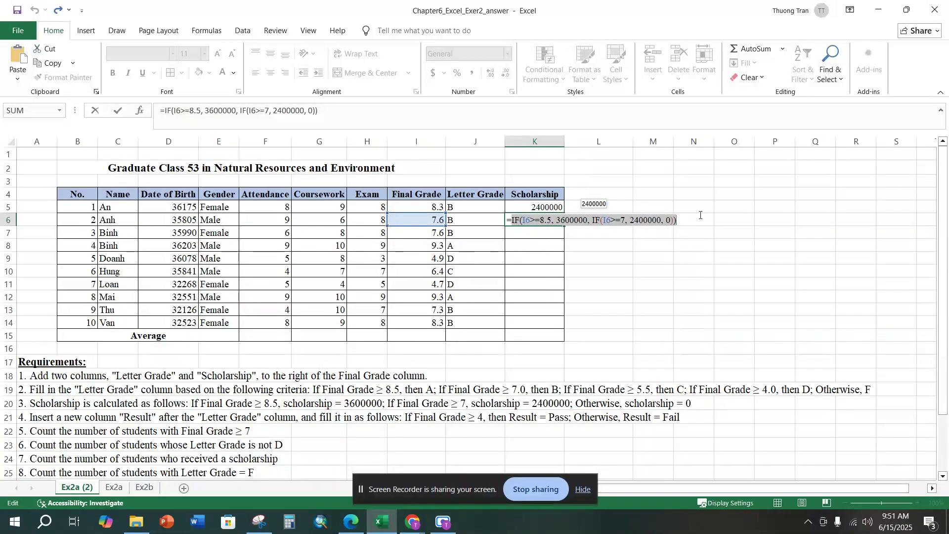
key(Return)
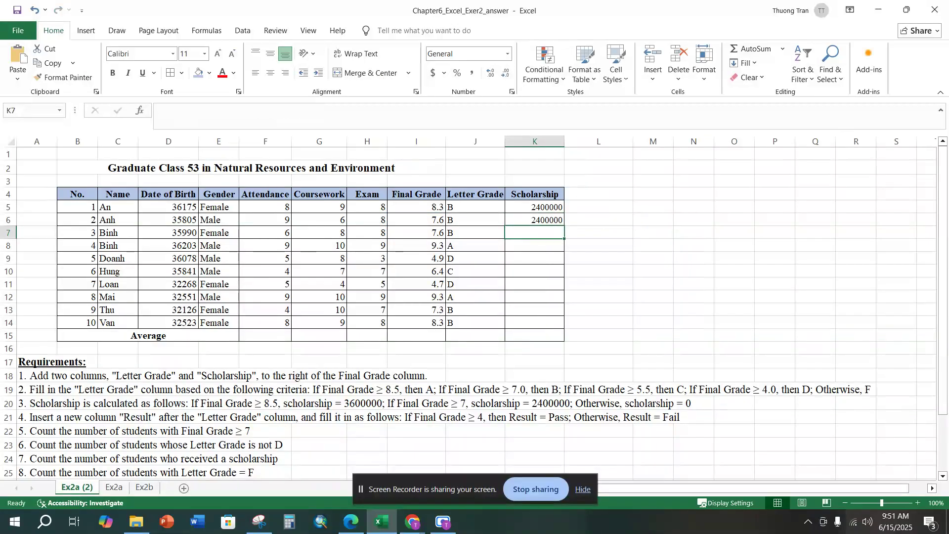
Step: Fill the K5 IFS formula down the Scholarship column to K14
key(Up)
key(Up)
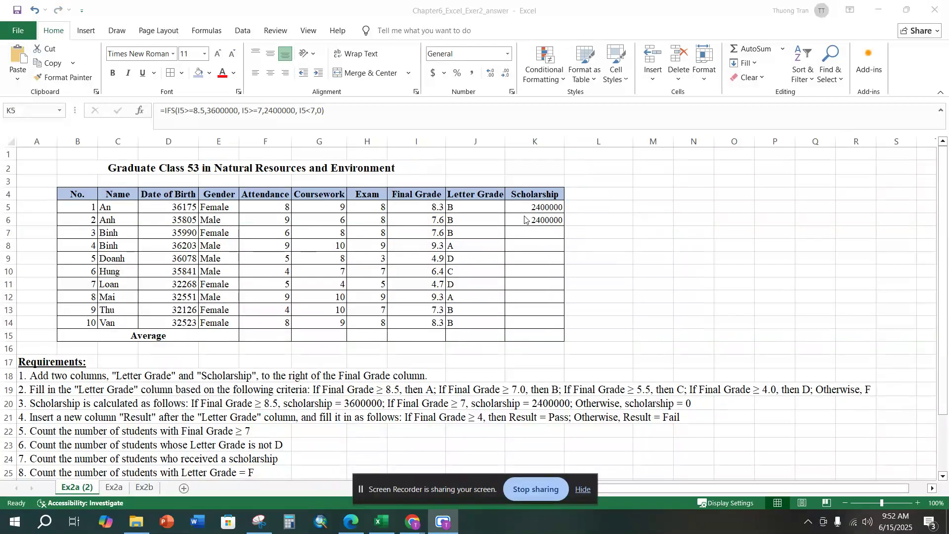
drag(565, 216, 563, 322)
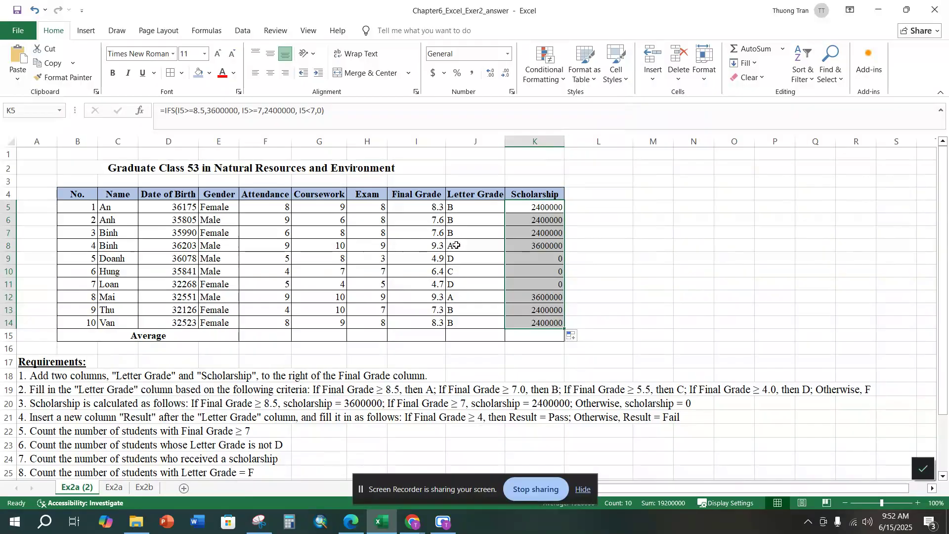
Step: Check the filled scholarship amounts against the students' final grades and letter grades, including rows 9 to 11
click(428, 233)
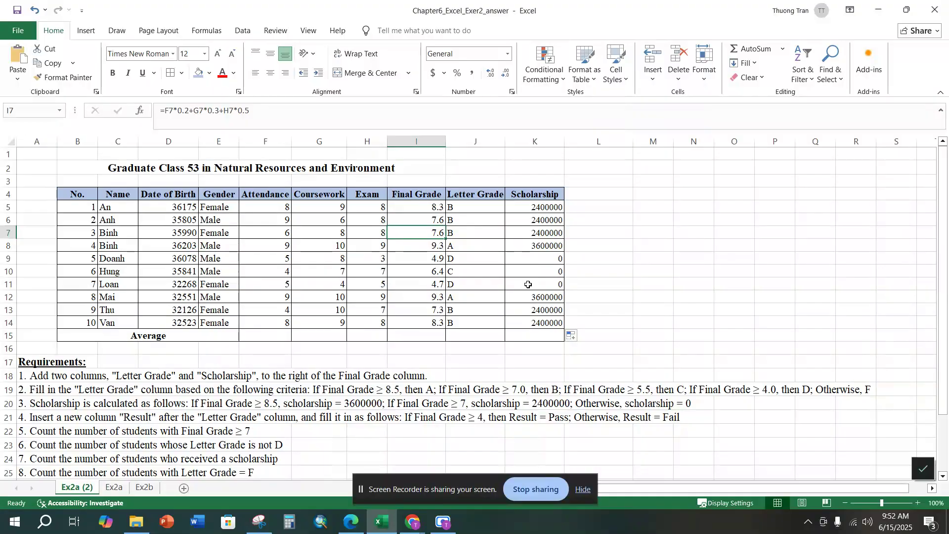
click(513, 267)
click(461, 279)
click(460, 261)
click(429, 262)
click(422, 281)
click(506, 268)
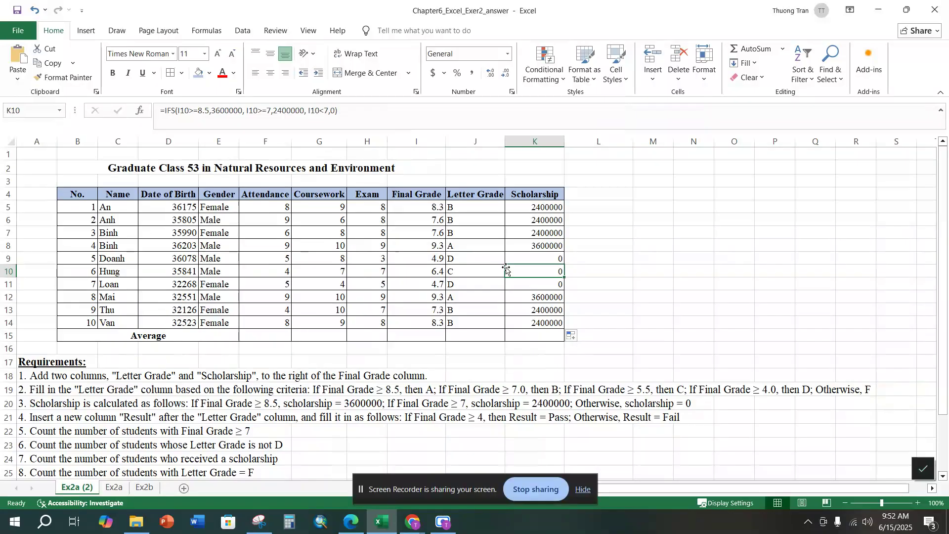
Step: Following requirement 4, insert a new column between Letter Grade and Scholarship and enter the header Result in K4
click(8, 418)
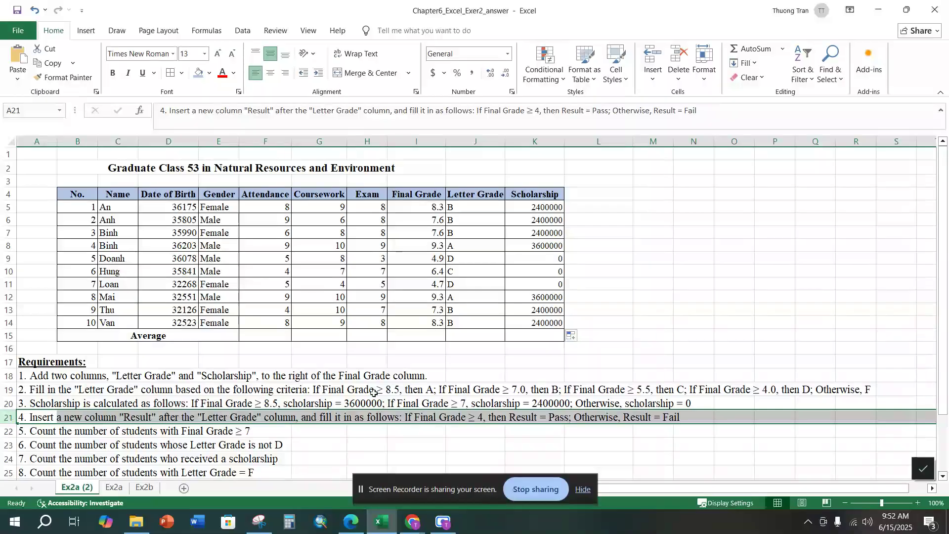
click(482, 143)
click(528, 146)
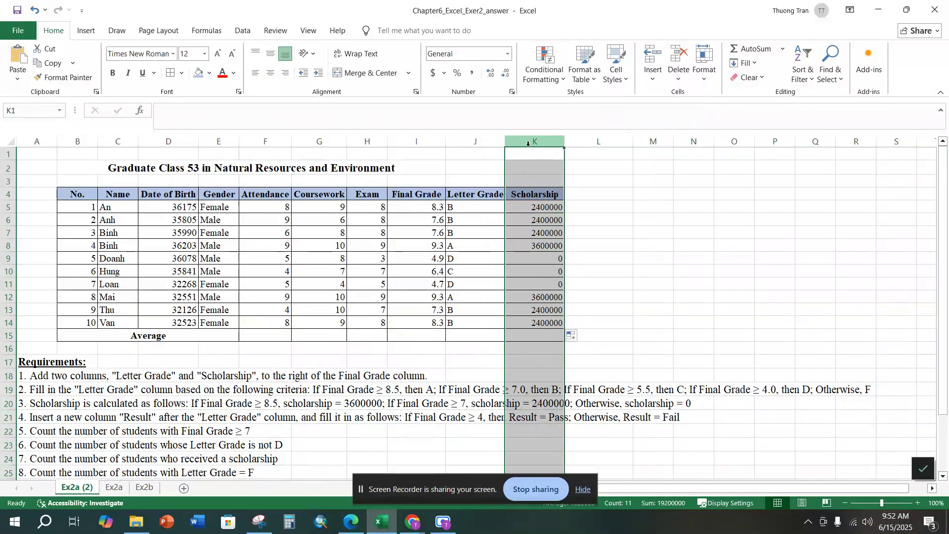
right_click(519, 144)
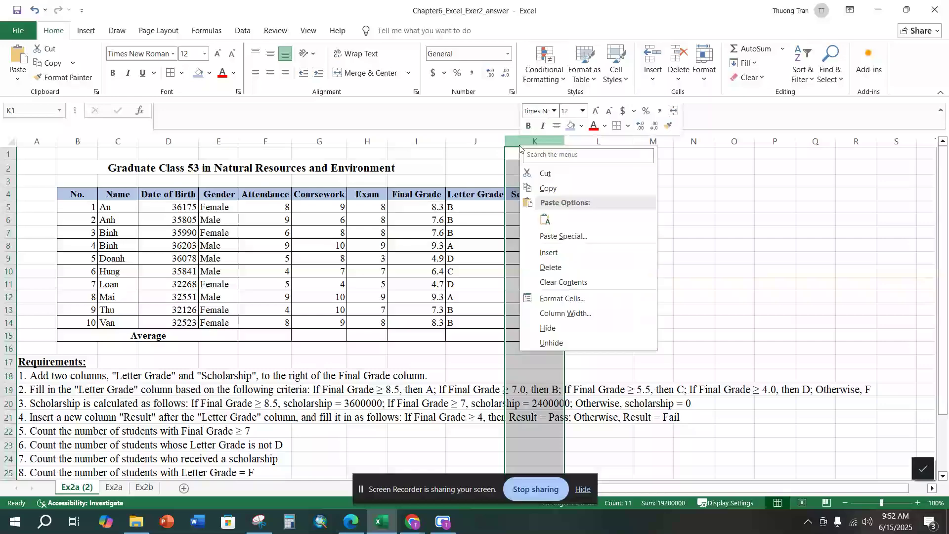
click(552, 254)
click(519, 191)
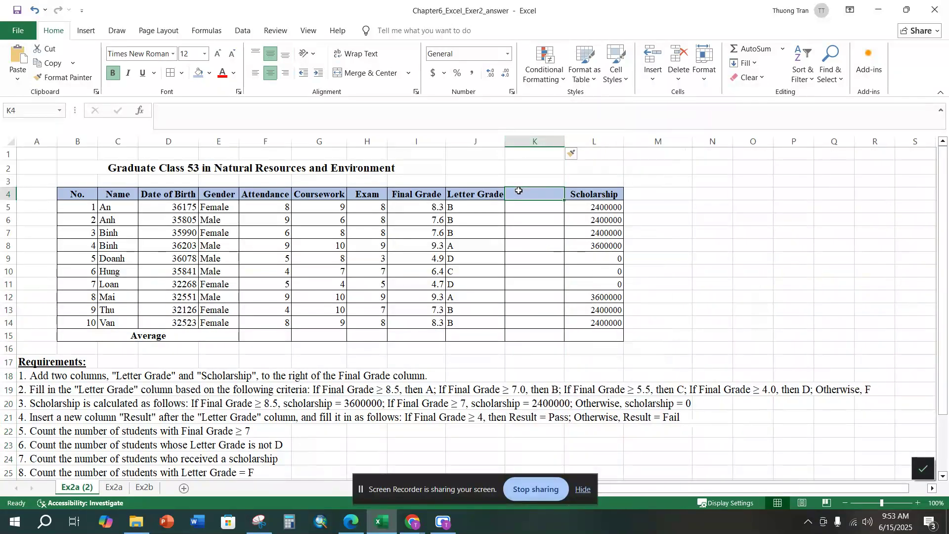
text(Result)
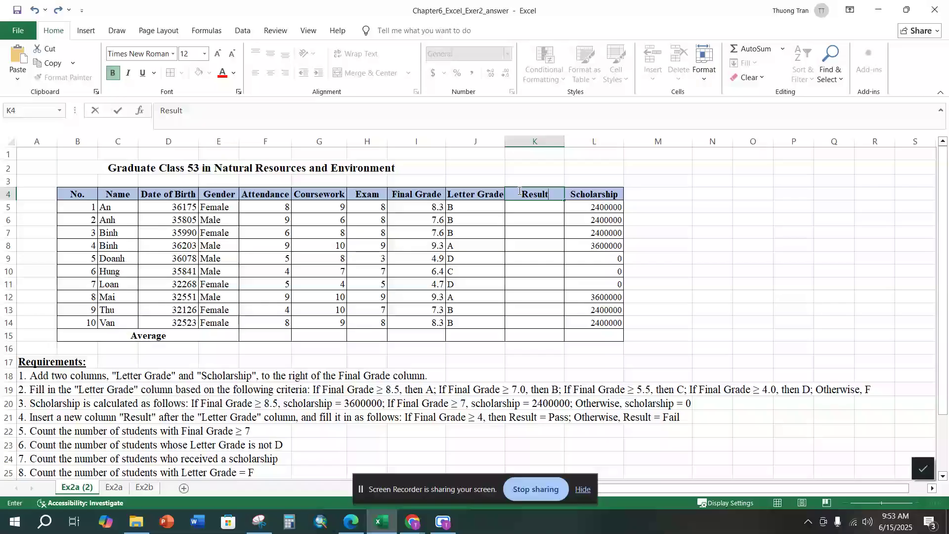
key(Return)
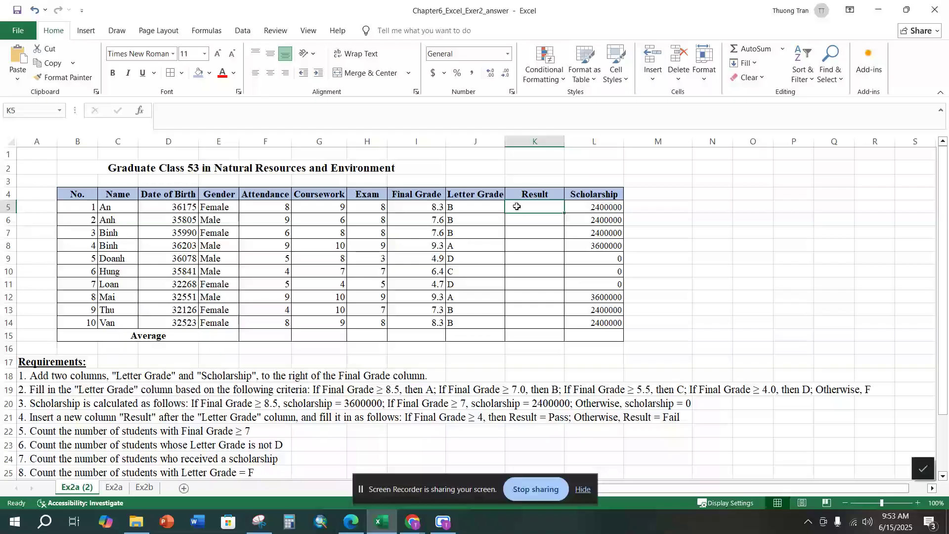
Step: Enter the formula =IF(I5>=4, "Pass", "Fail") in K5 of the Result column
text(=if()
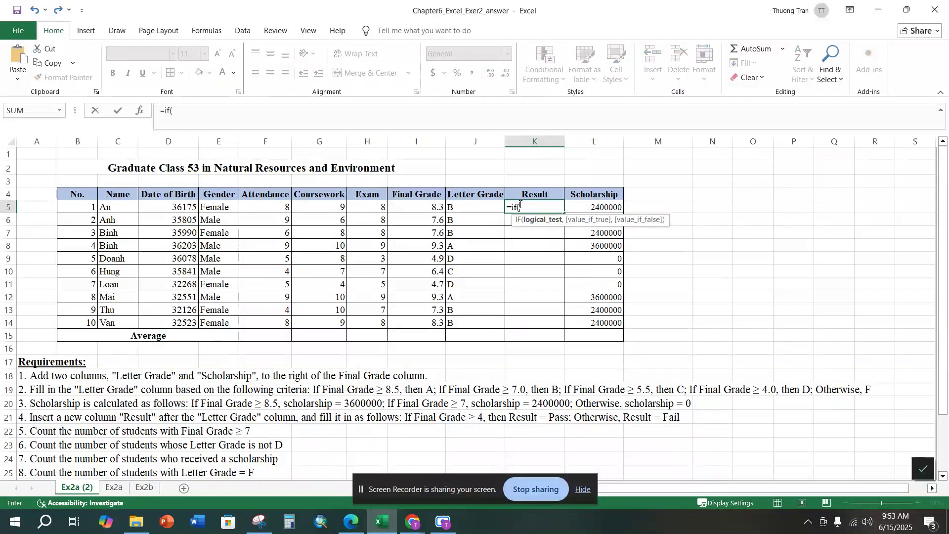
click(421, 206)
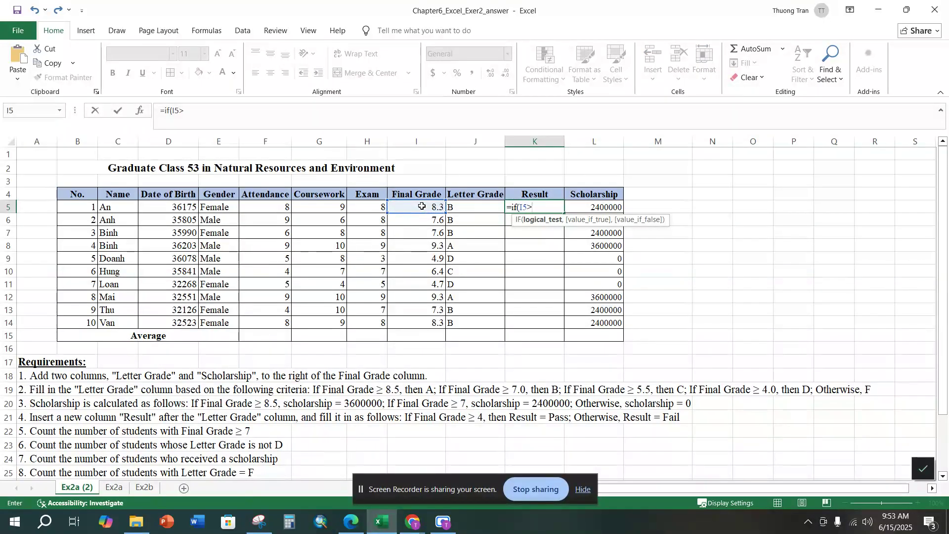
text(4, "Pass", )
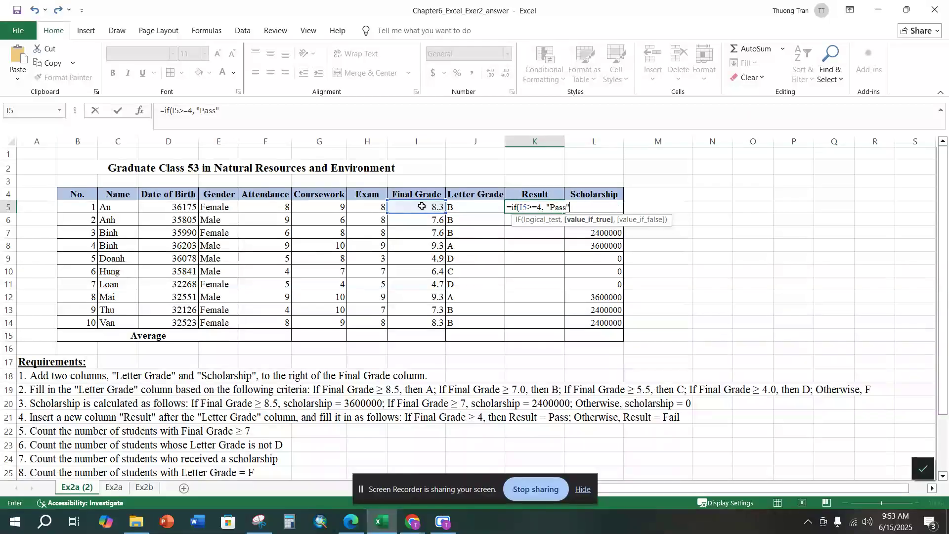
text(")
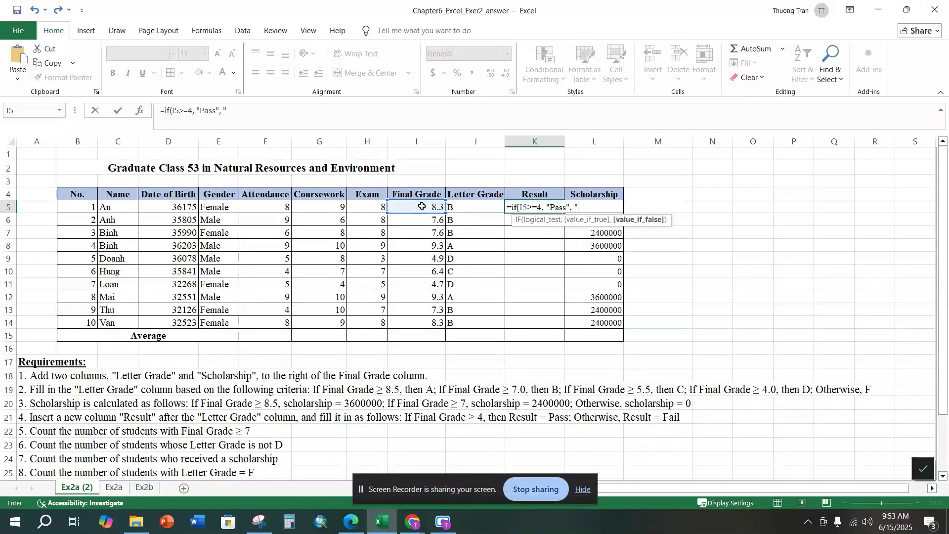
text(Fail"))
key(Return)
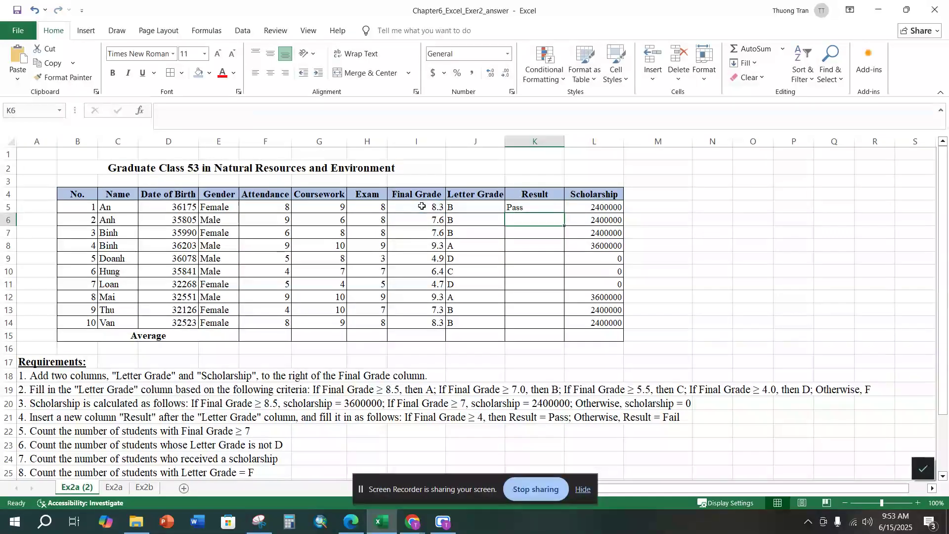
Step: Enter the alternative formula =IFS(I6>=4, "Pass", I6<4, "Fail") in K6 and review how it is built
click(512, 207)
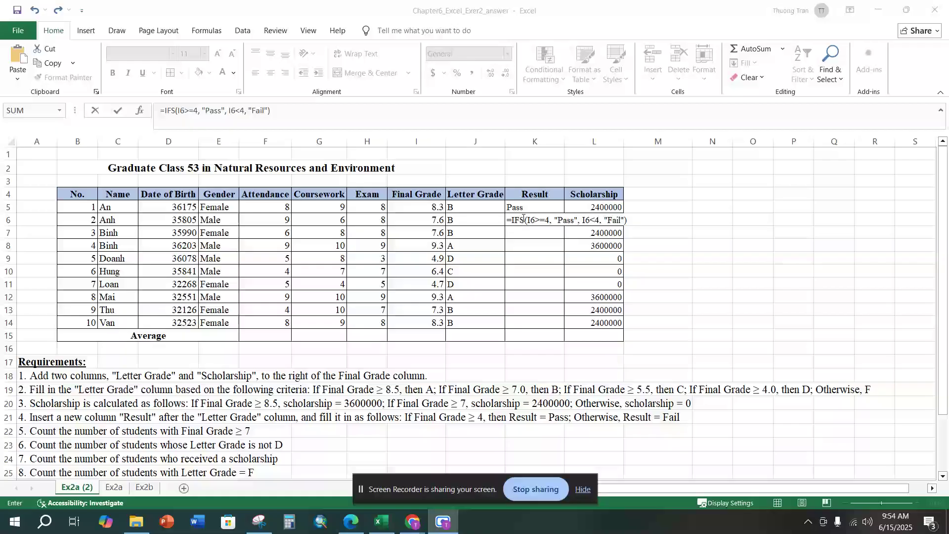
click(524, 219)
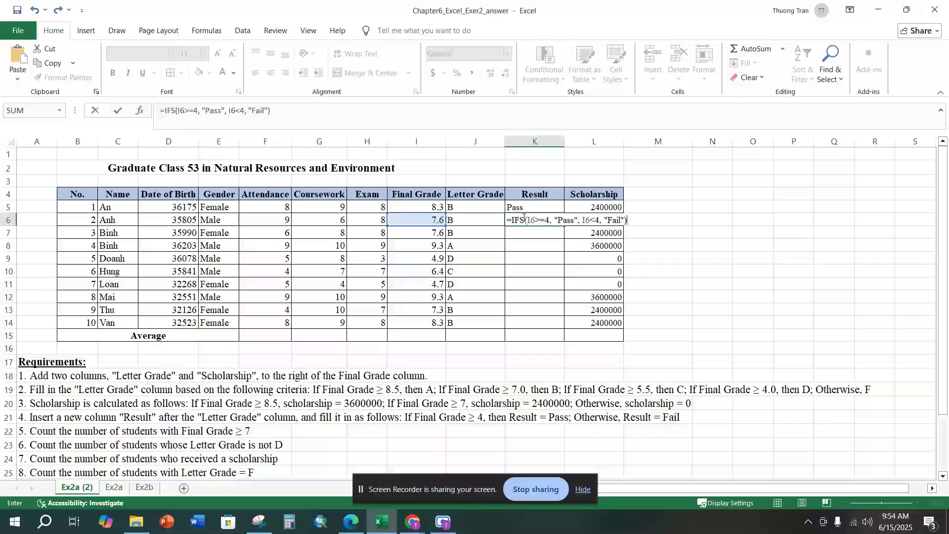
drag(508, 220, 638, 223)
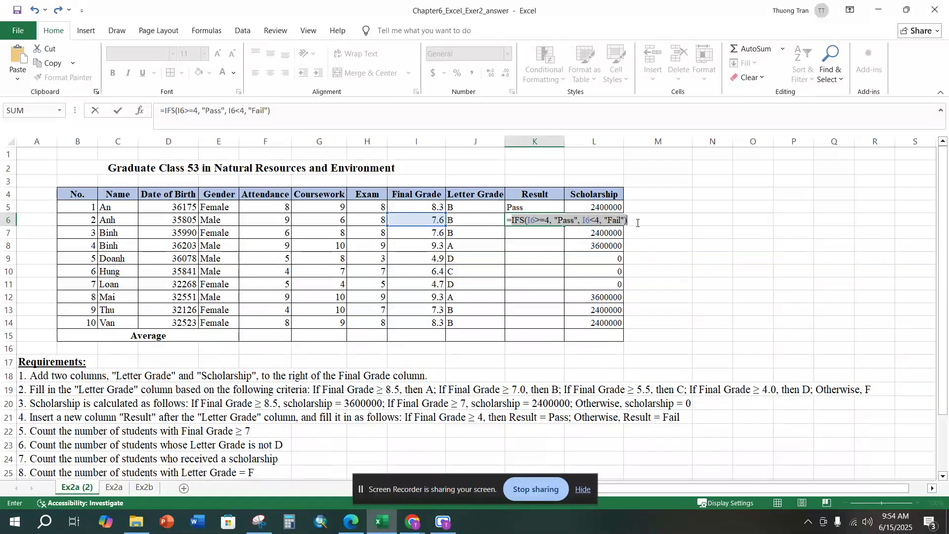
click(555, 219)
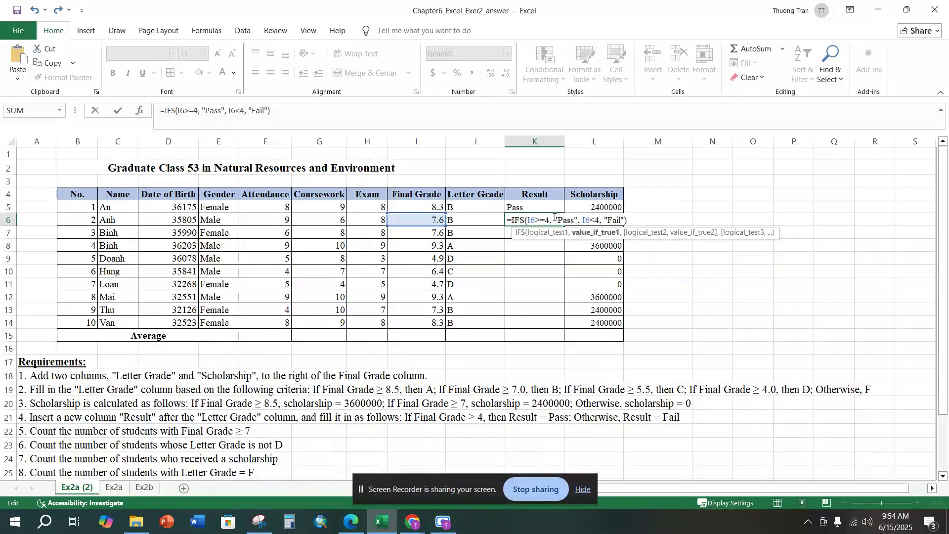
key(Return)
Step: Fill the K5 IF formula down the Result column to K14
click(567, 218)
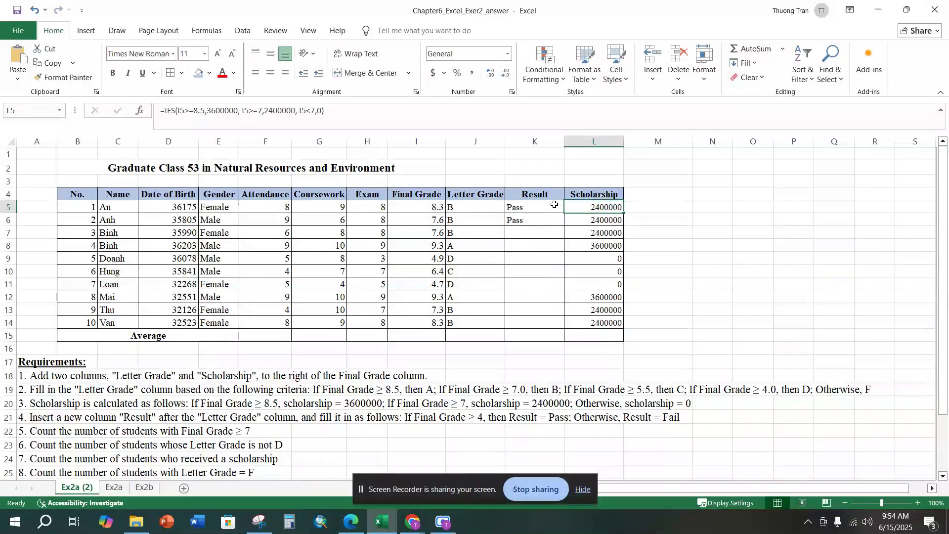
click(554, 205)
drag(563, 214, 556, 327)
click(520, 237)
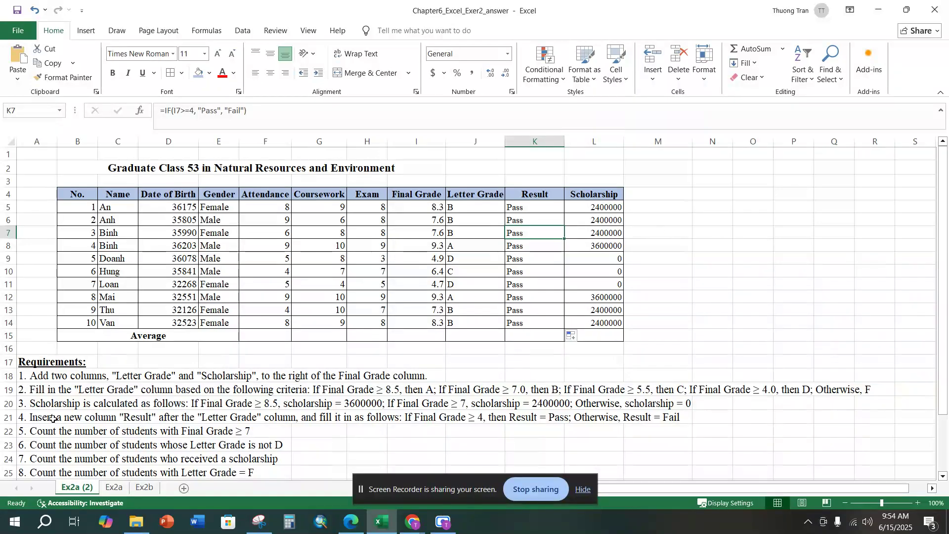
Step: For requirement 5, enter a COUNTIF formula in G22 over I4:I14 with the criterion ">=7, accepting the proposed formula correction
scroll(59, 416, down, 1)
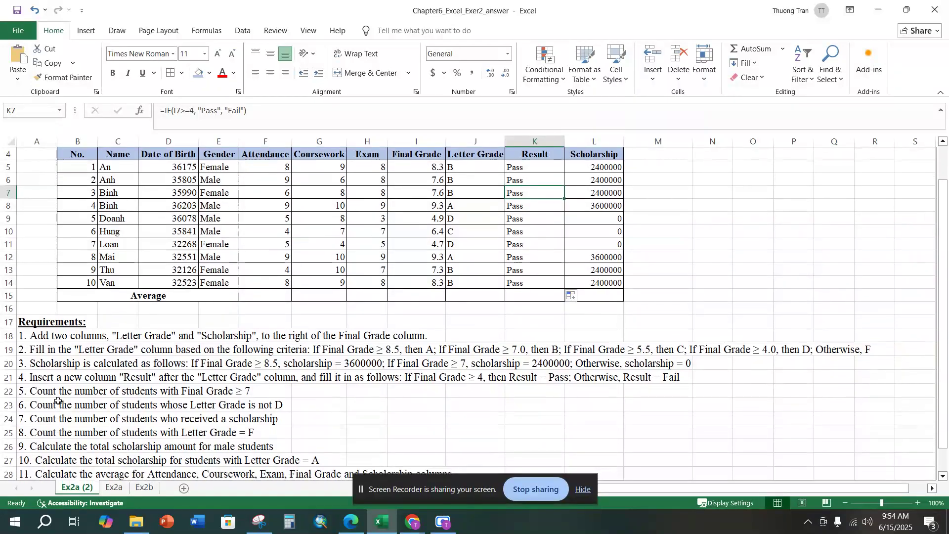
click(36, 390)
click(390, 389)
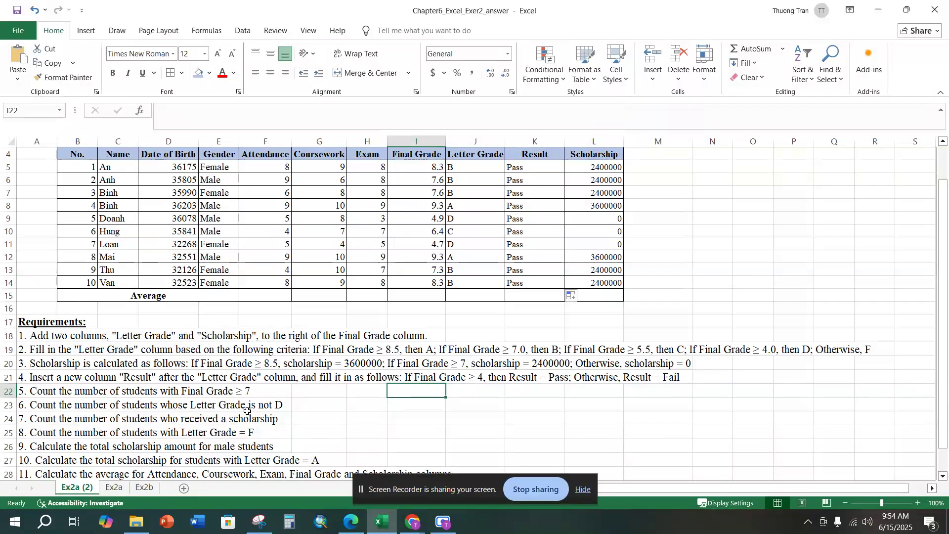
click(332, 394)
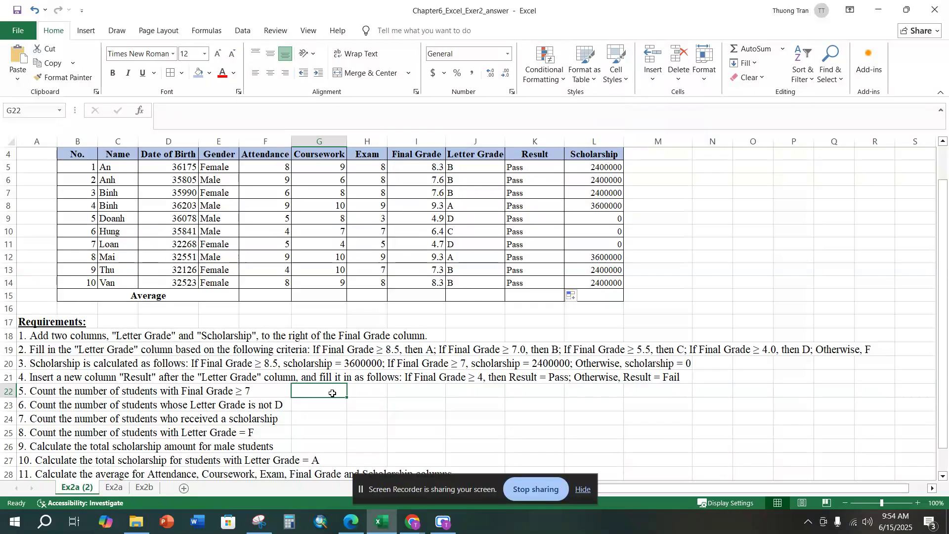
text(=coun)
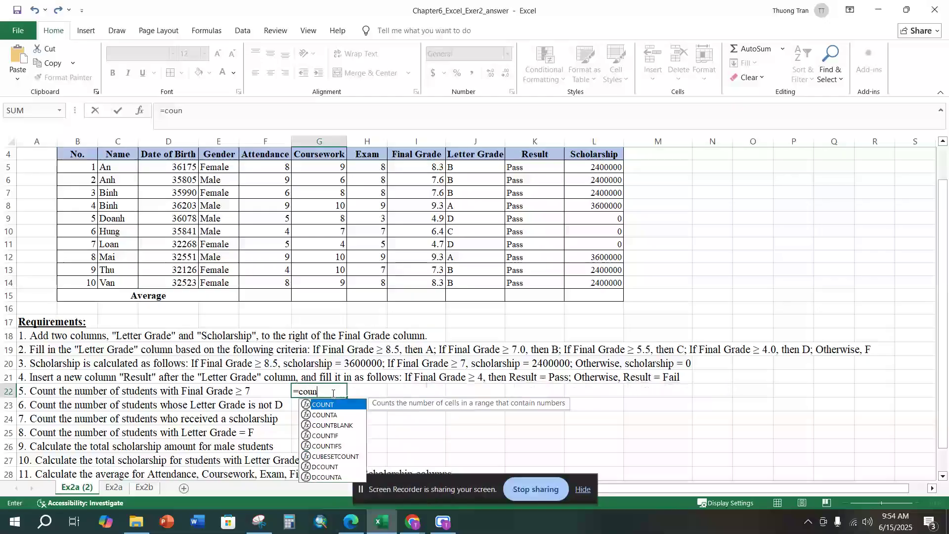
text(tif()
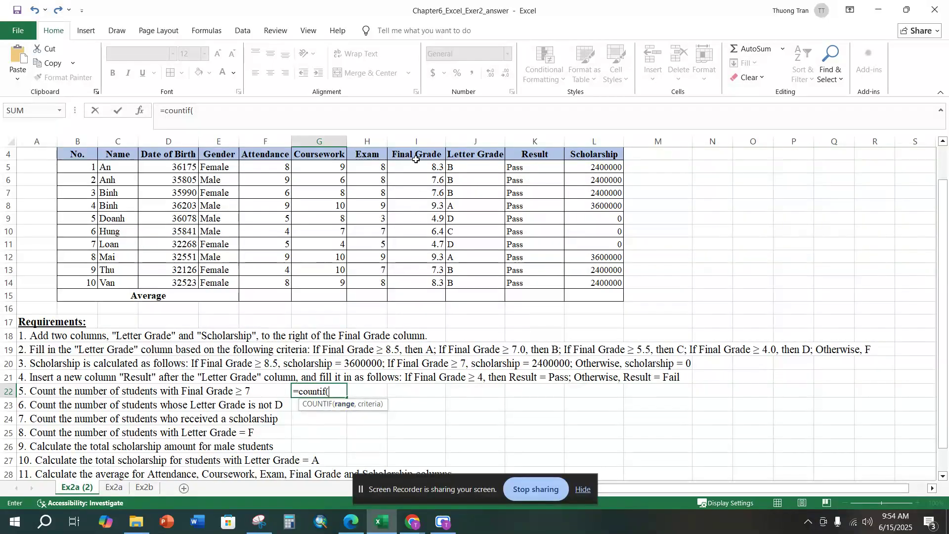
drag(414, 154, 418, 286)
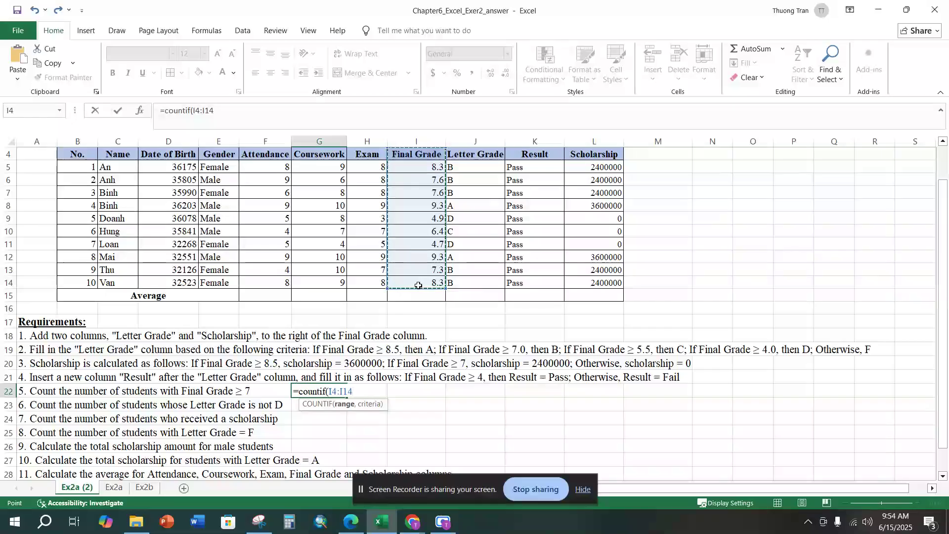
text(,)
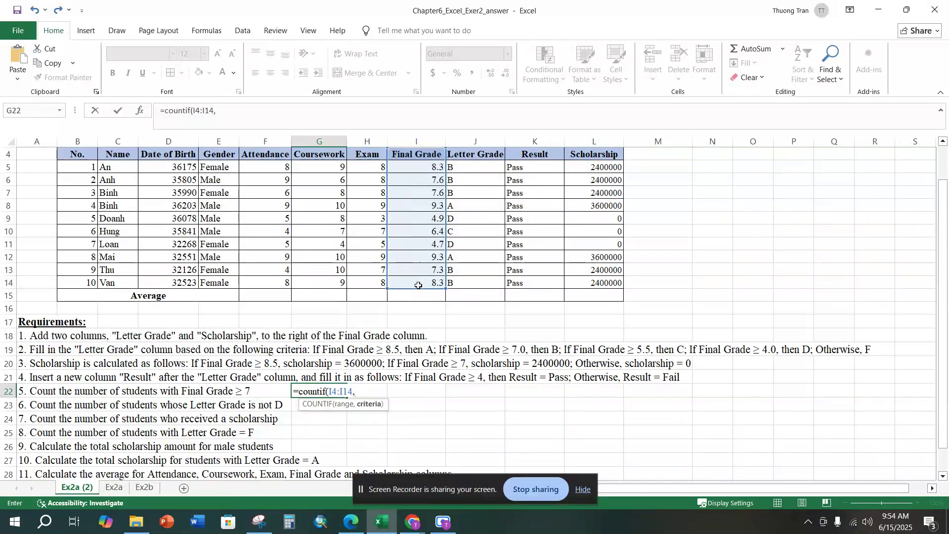
text(">=7))
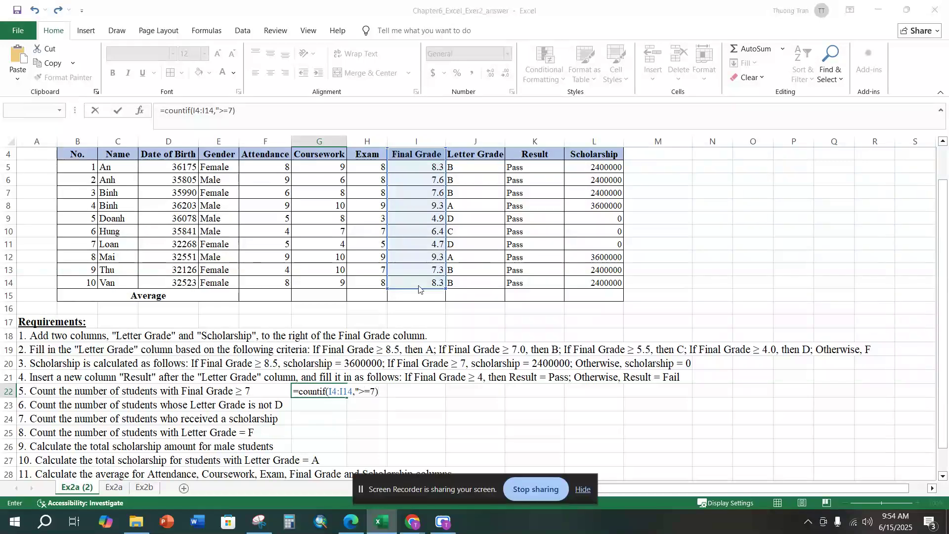
key(Return)
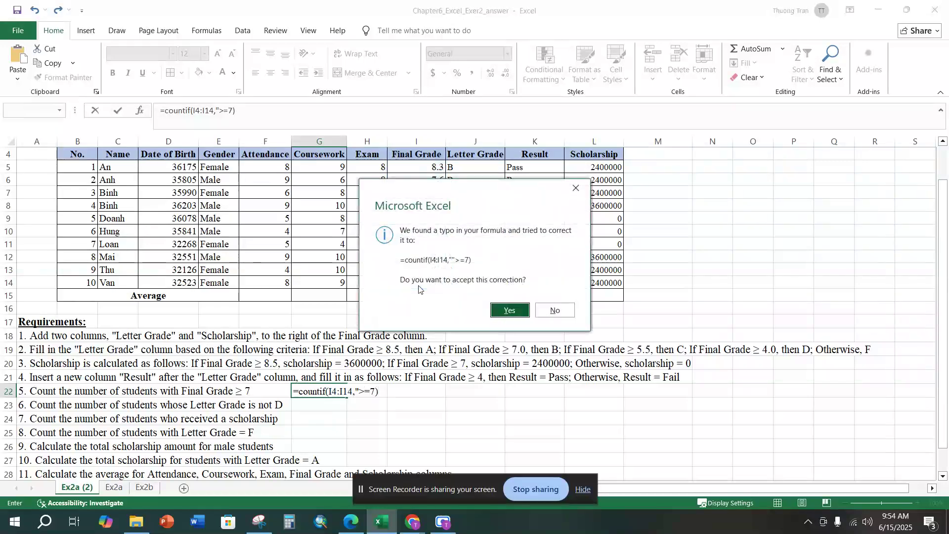
key(alt+Tab)
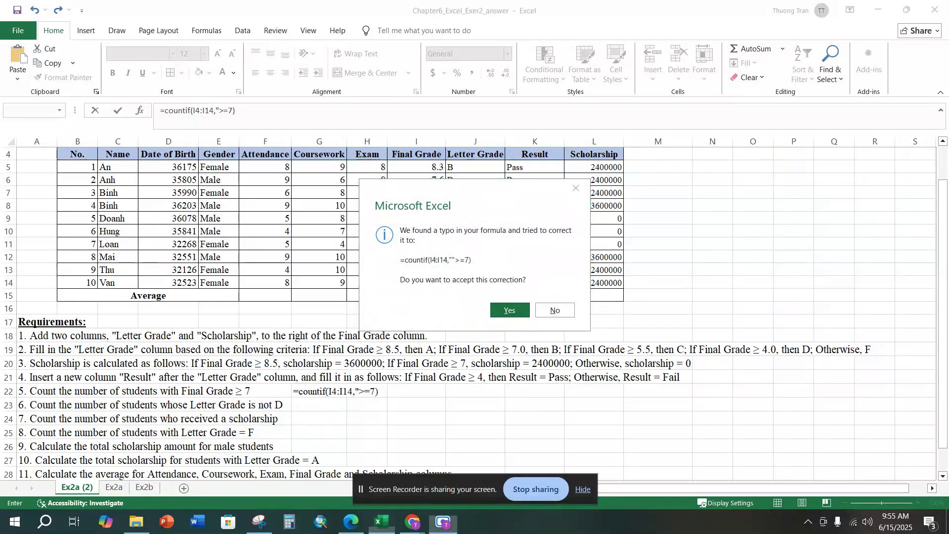
click(510, 310)
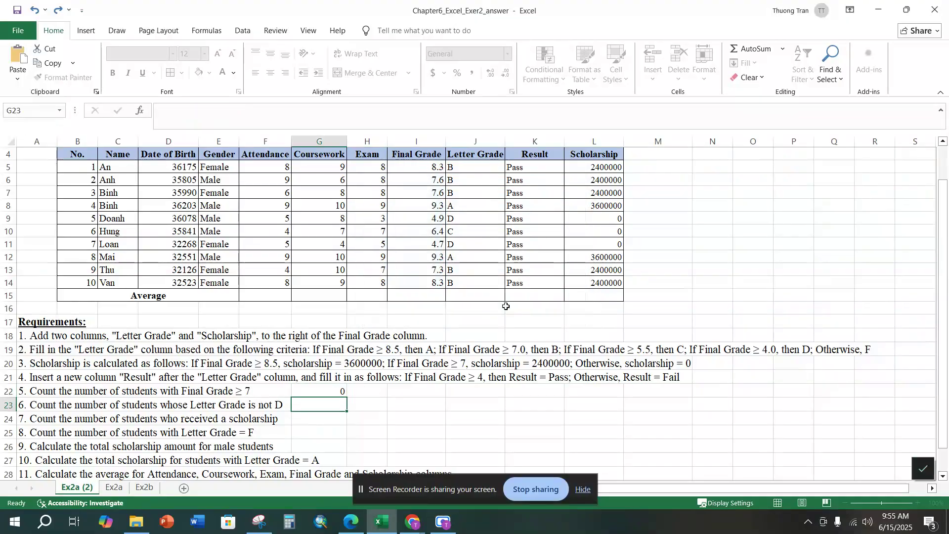
Step: Fix the quotation marks around the criterion in G22 so the formula reads =COUNTIF(I4:I14,">=7")
click(304, 391)
double_click(304, 392)
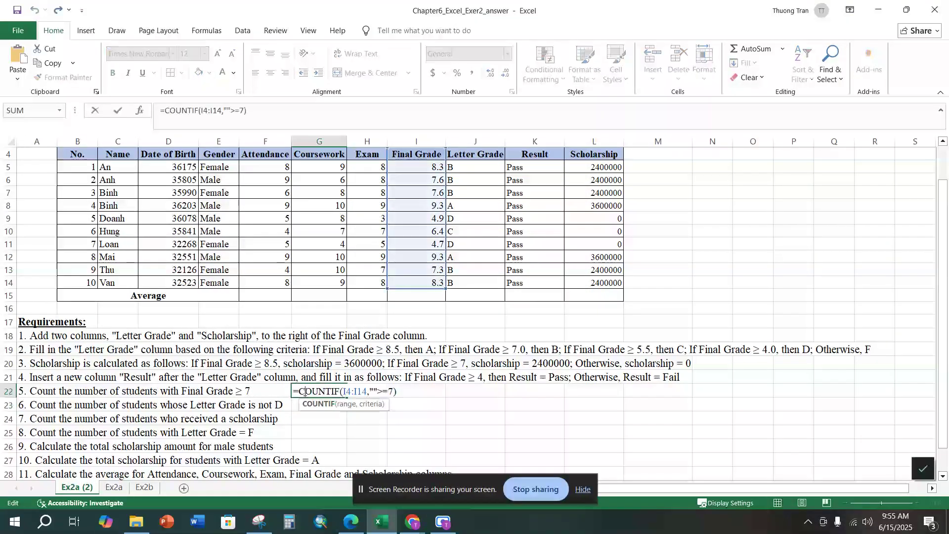
click(374, 391)
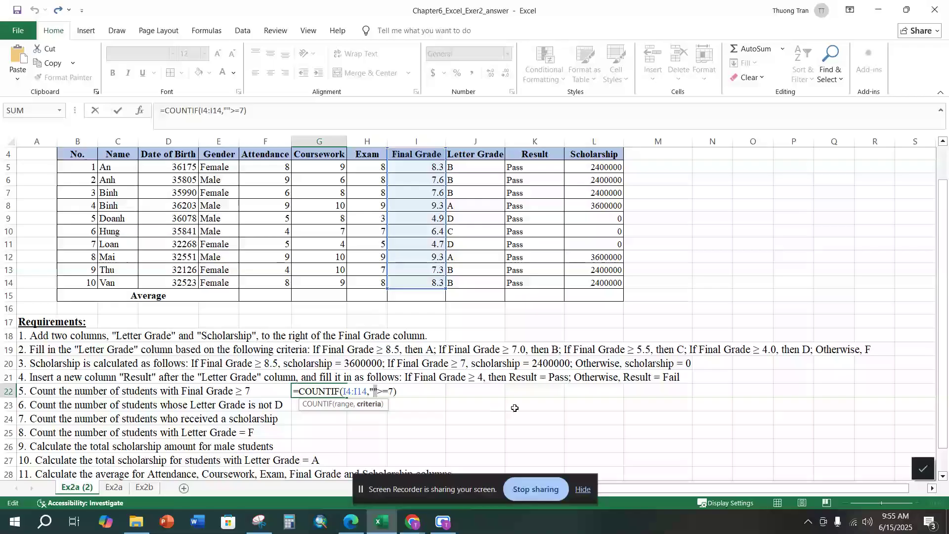
key(Delete)
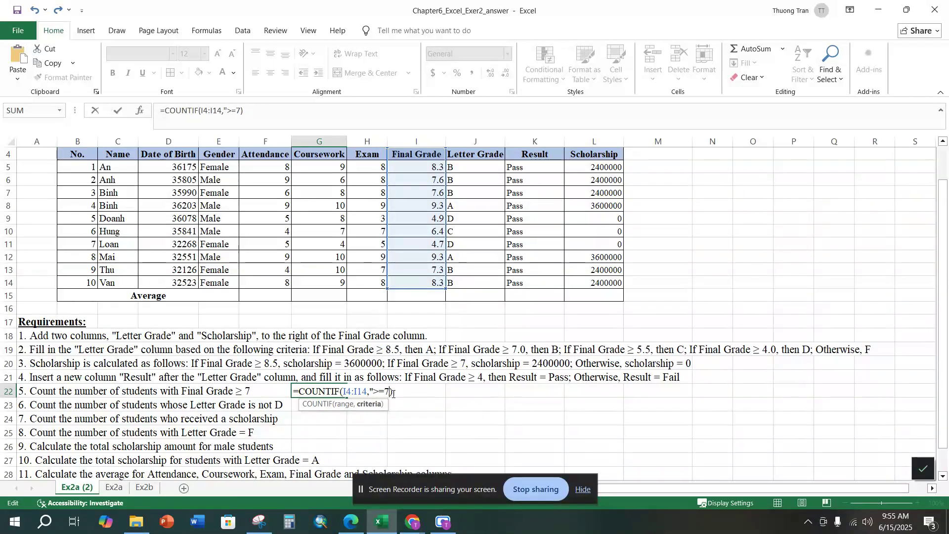
text(")
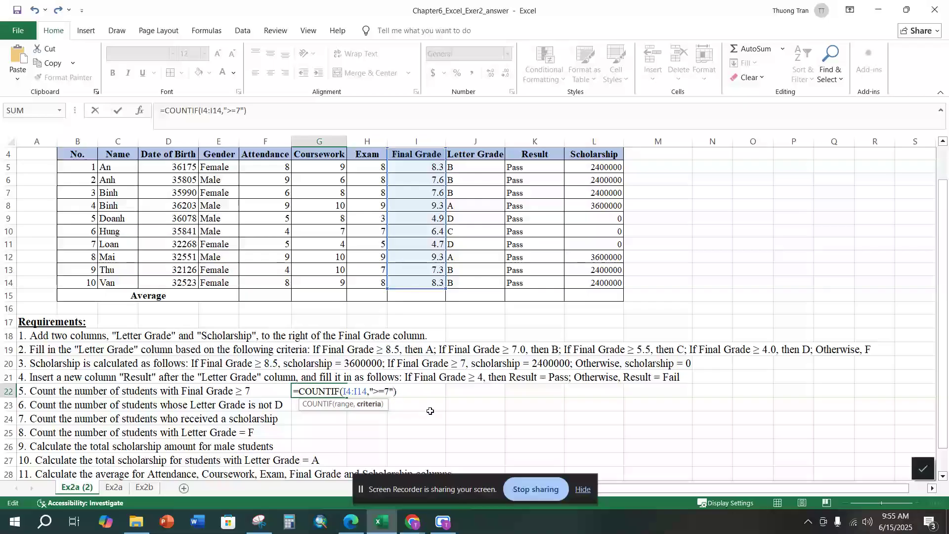
click(419, 389)
key(Return)
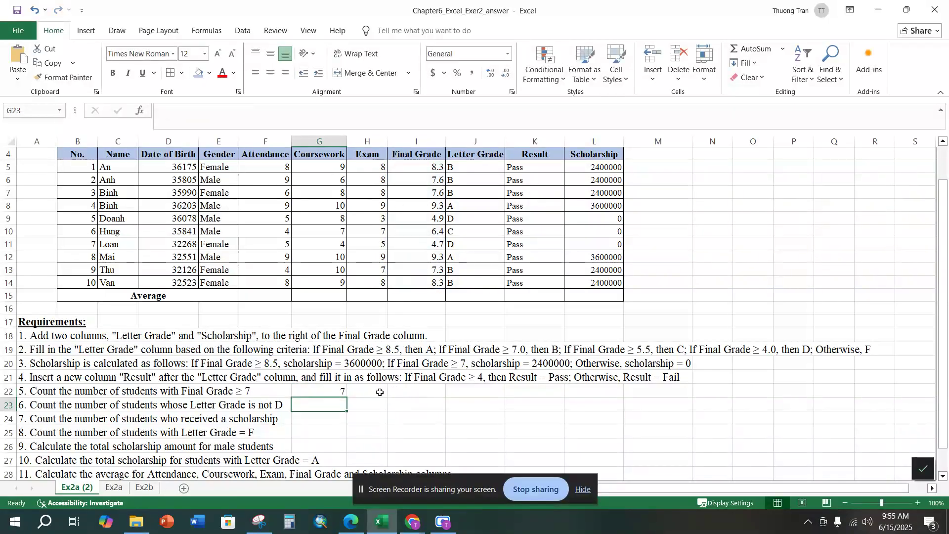
click(334, 392)
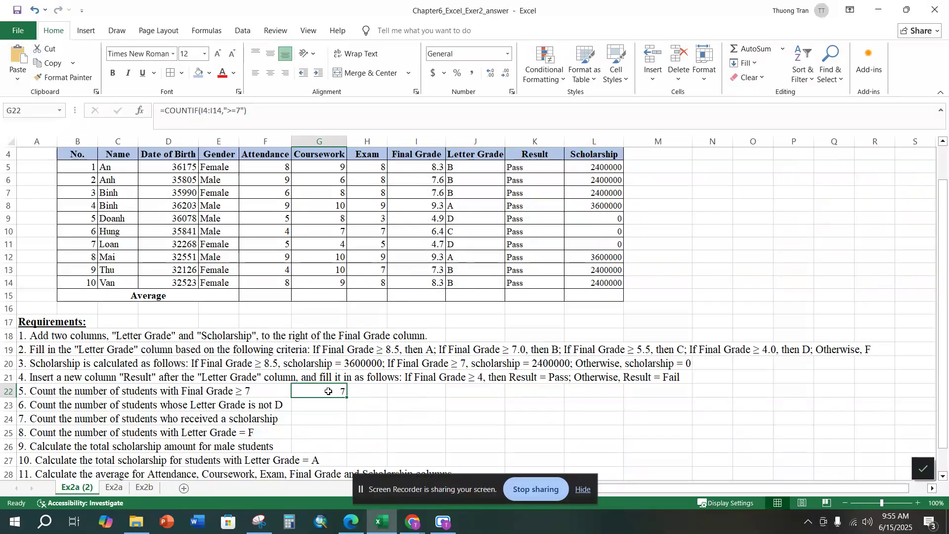
Step: For requirement 6, enter =COUNTIF(J5:J14,"<>D") in G23 and review its range and criteria
click(6, 405)
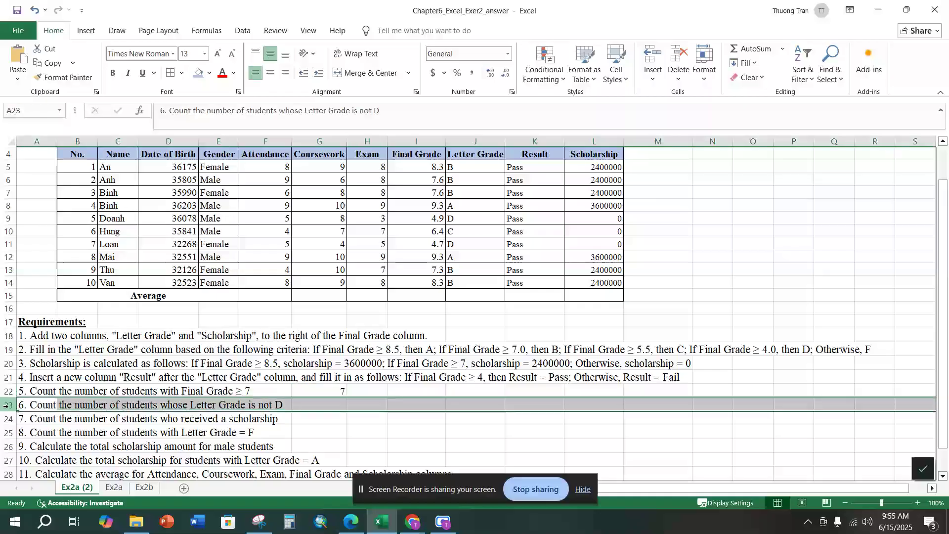
click(342, 403)
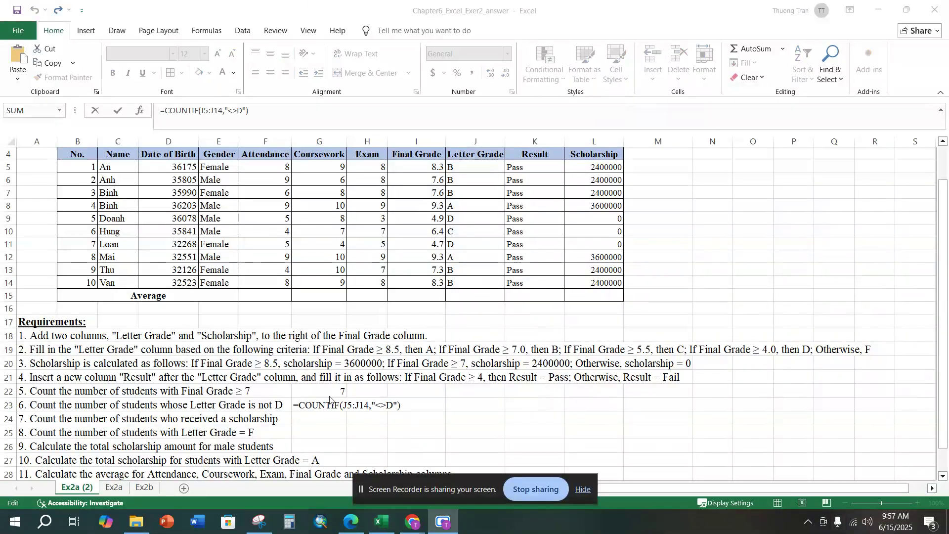
click(297, 406)
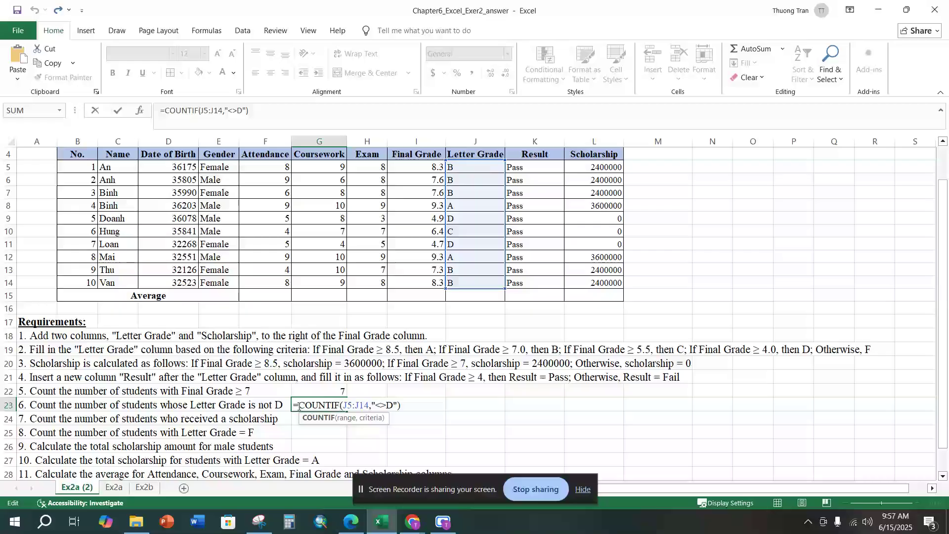
click(343, 407)
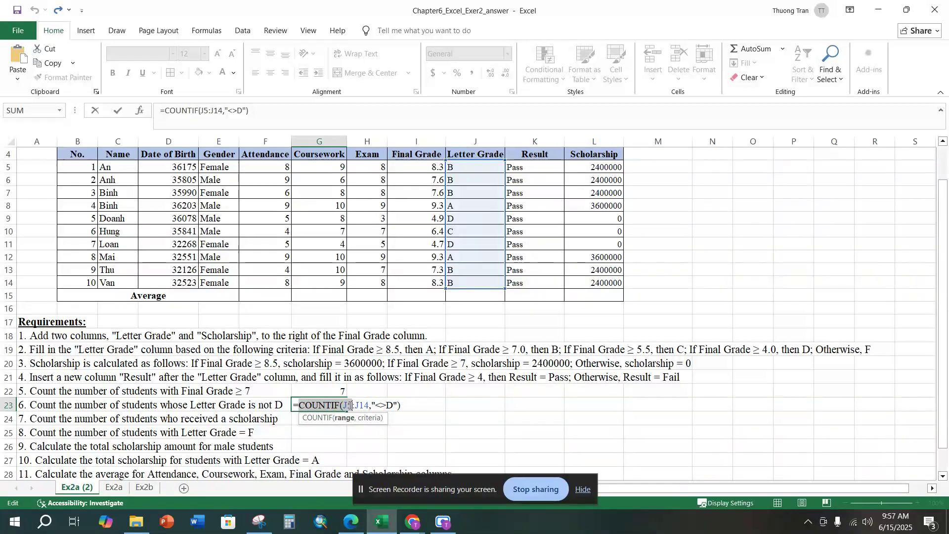
drag(342, 407, 370, 407)
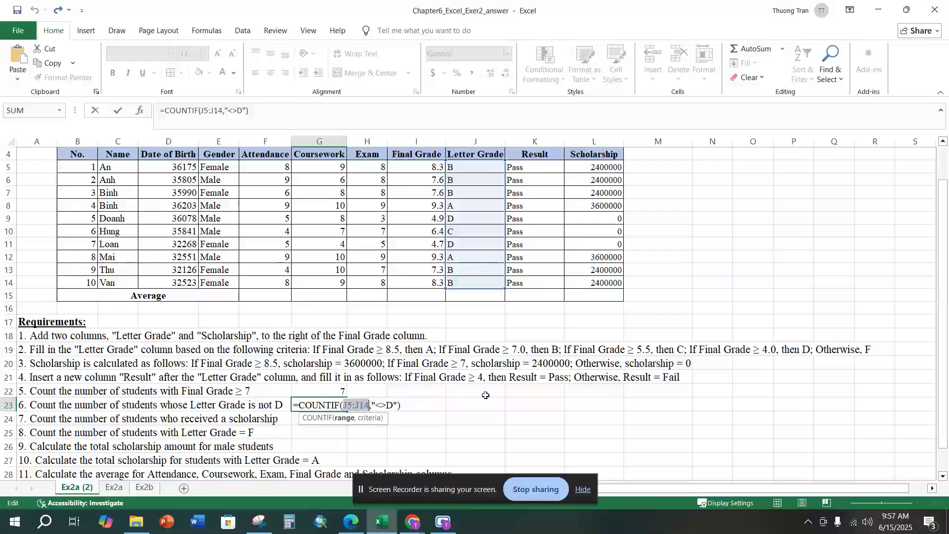
drag(373, 407, 398, 406)
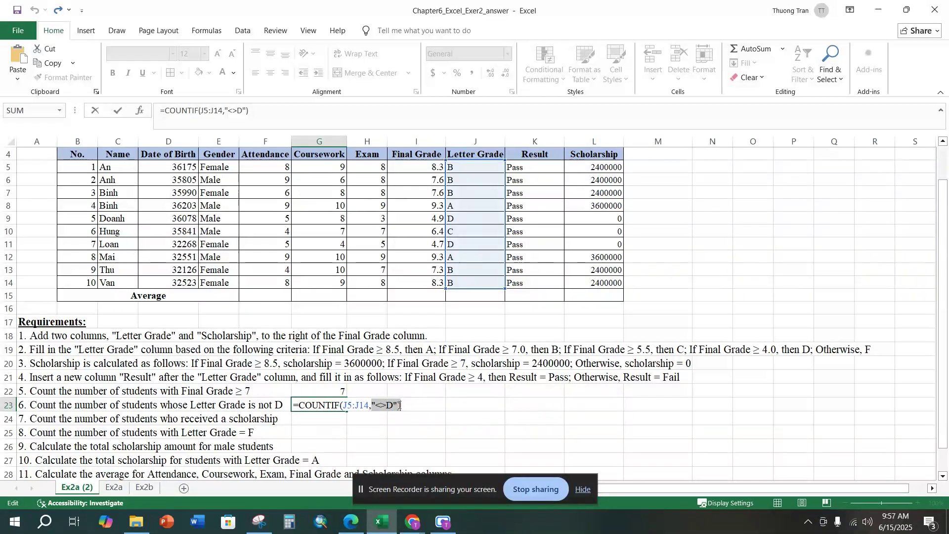
click(383, 406)
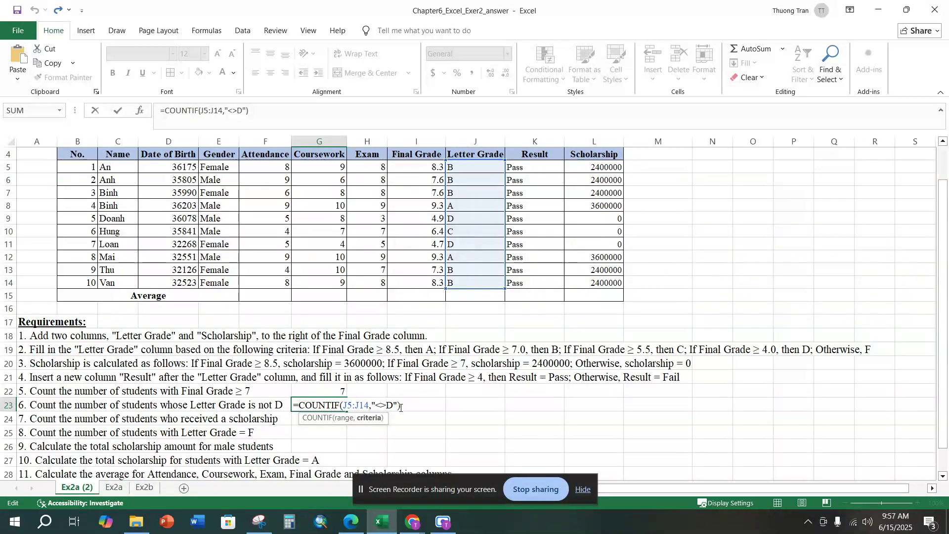
click(401, 407)
key(Return)
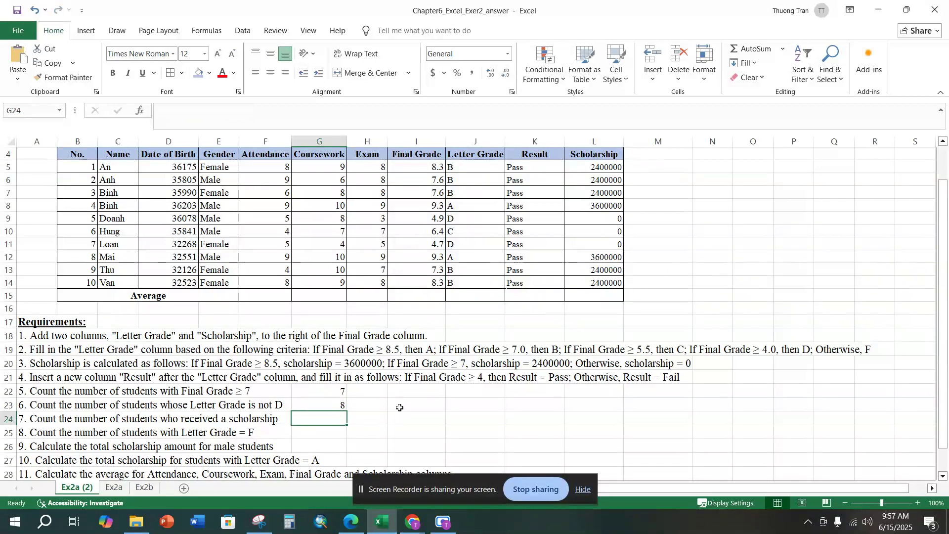
Step: For requirement 7, enter =COUNTIF(L5:L14,">0") in G24 to count the students who received a scholarship
click(327, 406)
click(333, 414)
text(=co)
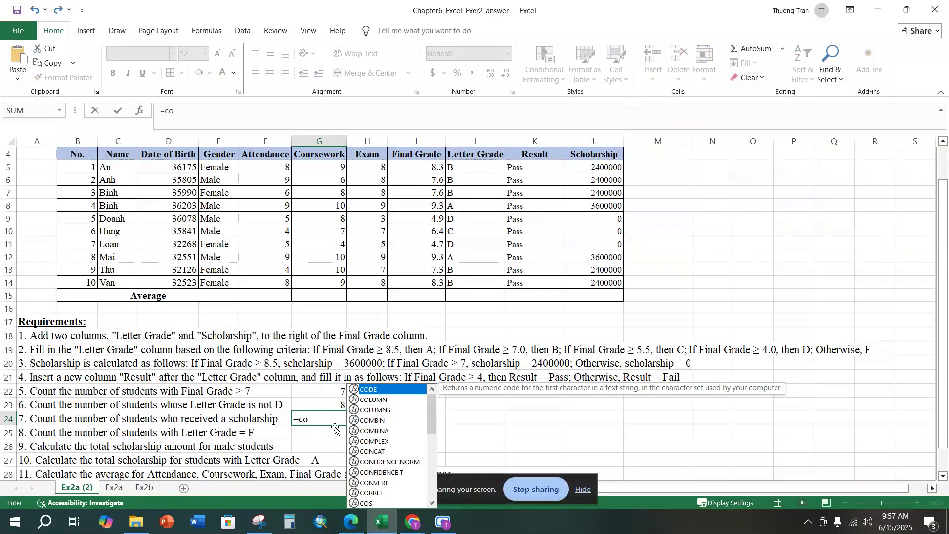
text(untf)
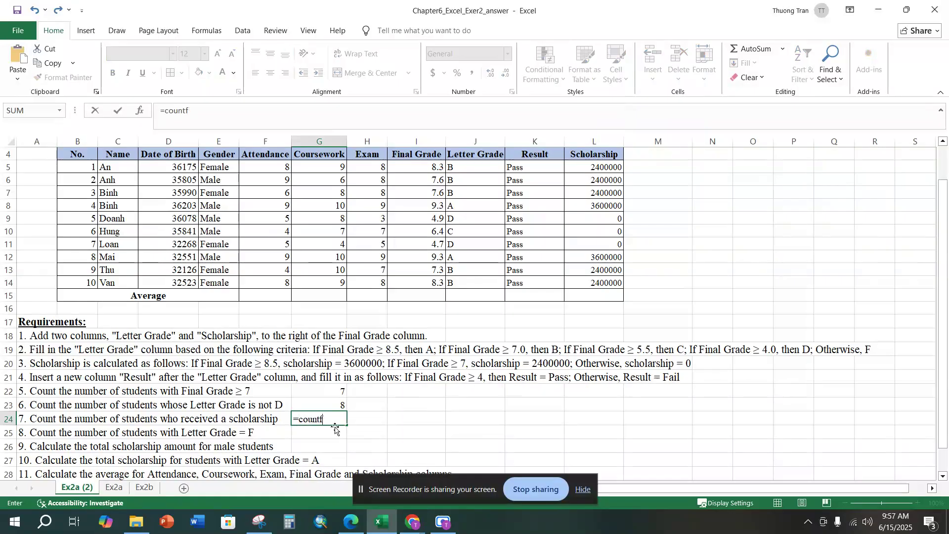
key(BackSpace)
text(if)
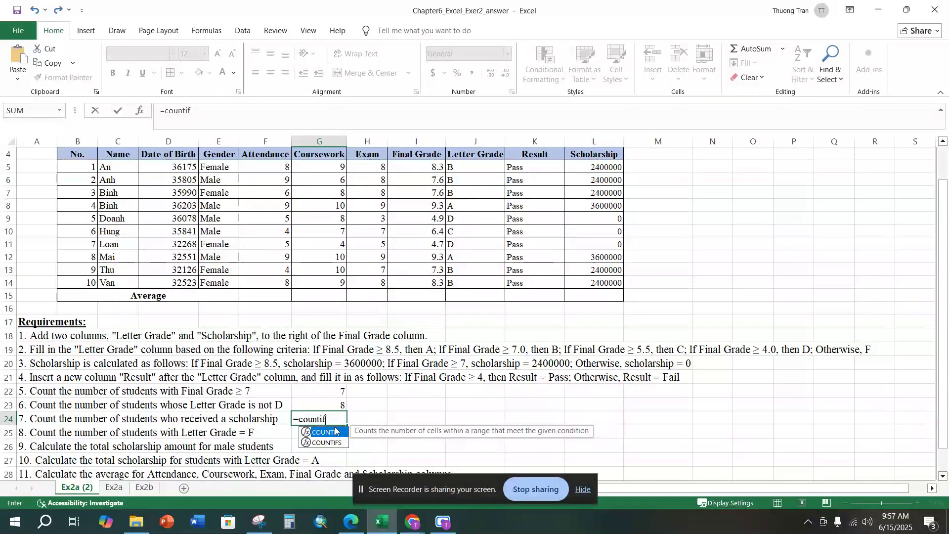
text(()
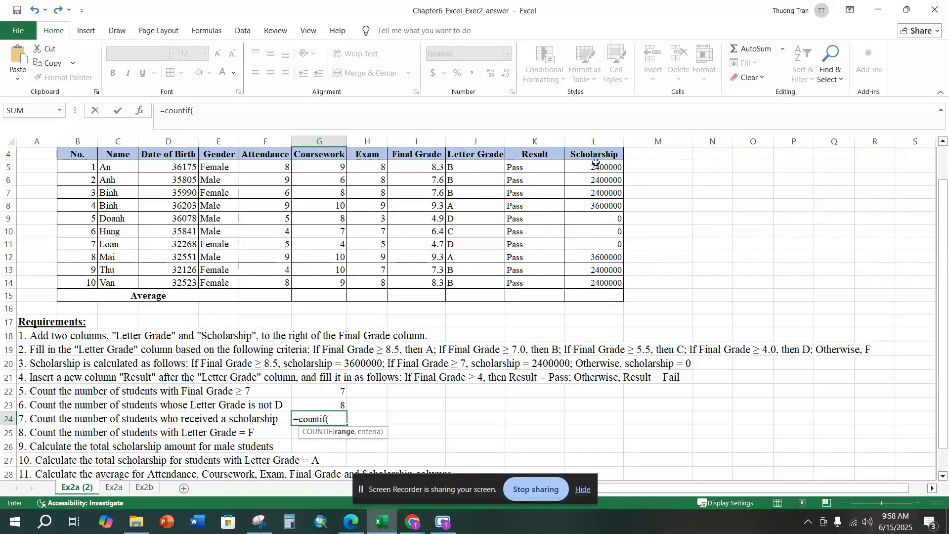
drag(596, 167, 599, 282)
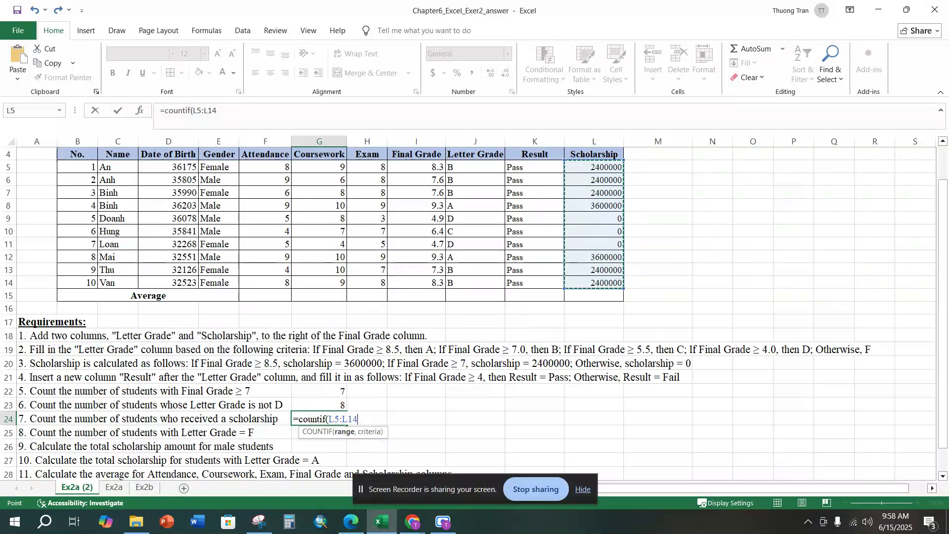
text(,">0"))
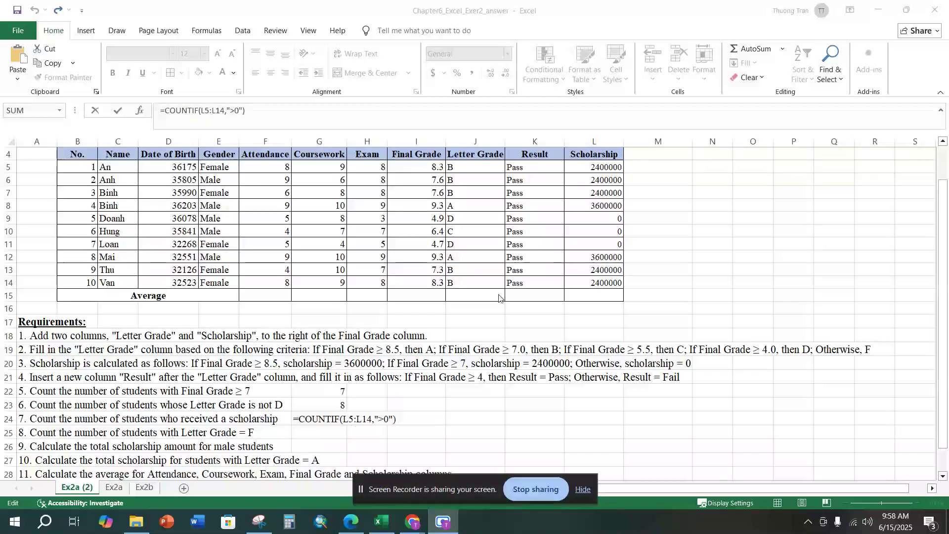
Step: Review the function name, range and criteria of the scholarship count formula in G24
click(394, 417)
click(325, 420)
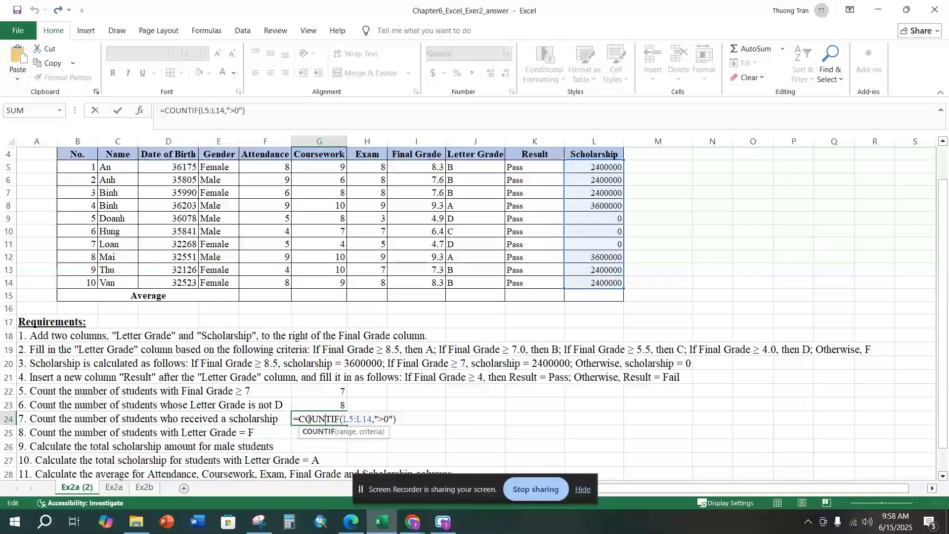
drag(302, 420, 345, 420)
click(367, 419)
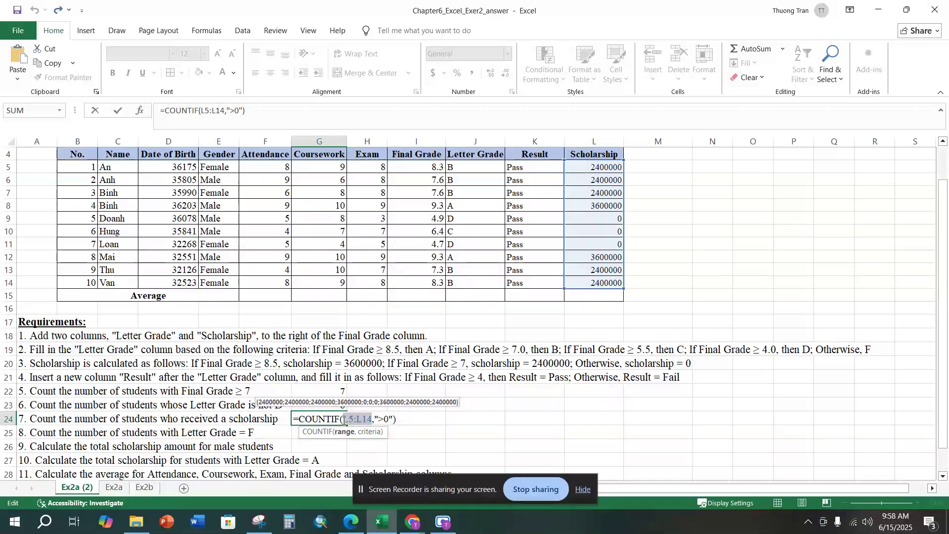
click(377, 420)
drag(375, 420, 393, 420)
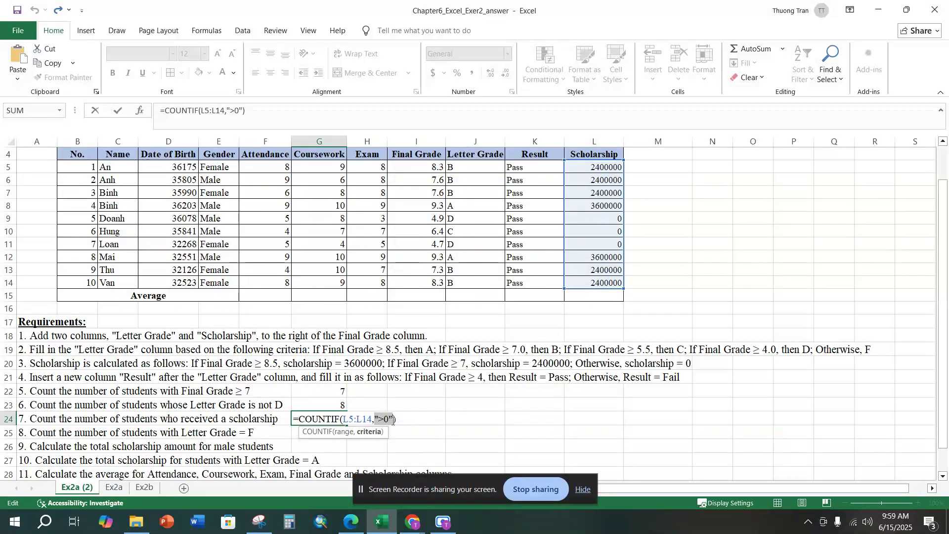
key(Return)
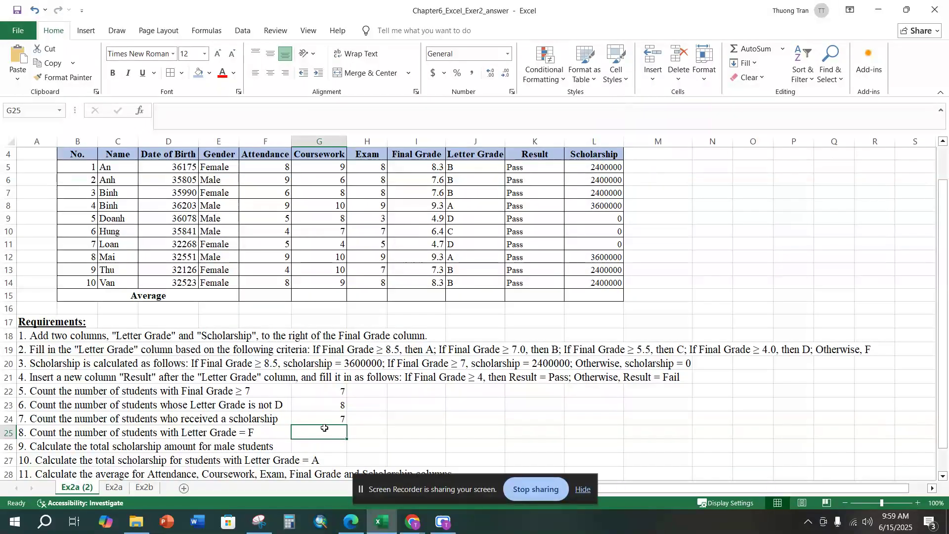
Step: For requirement 8, enter =COUNTIF(J4:J14,"F") in G25 to count the students with Letter Grade F
text(=)
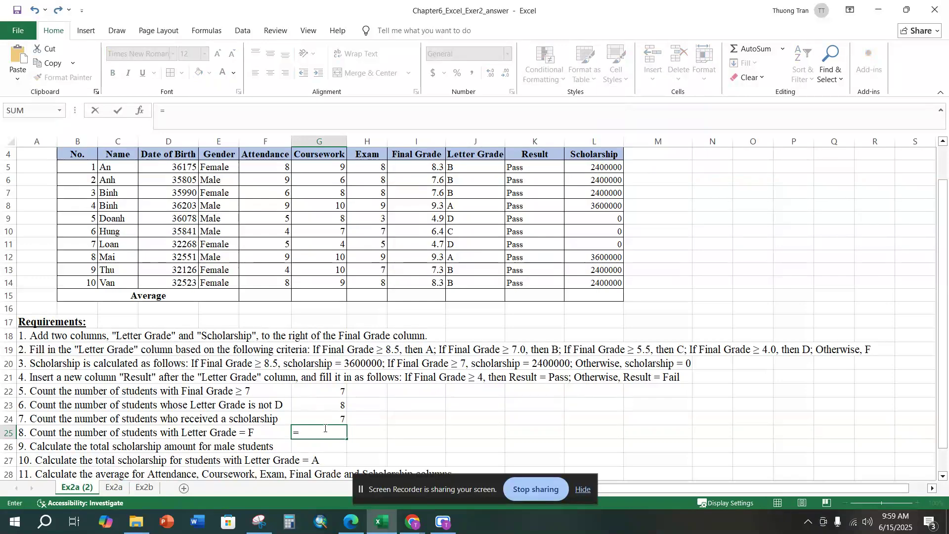
text(counti)
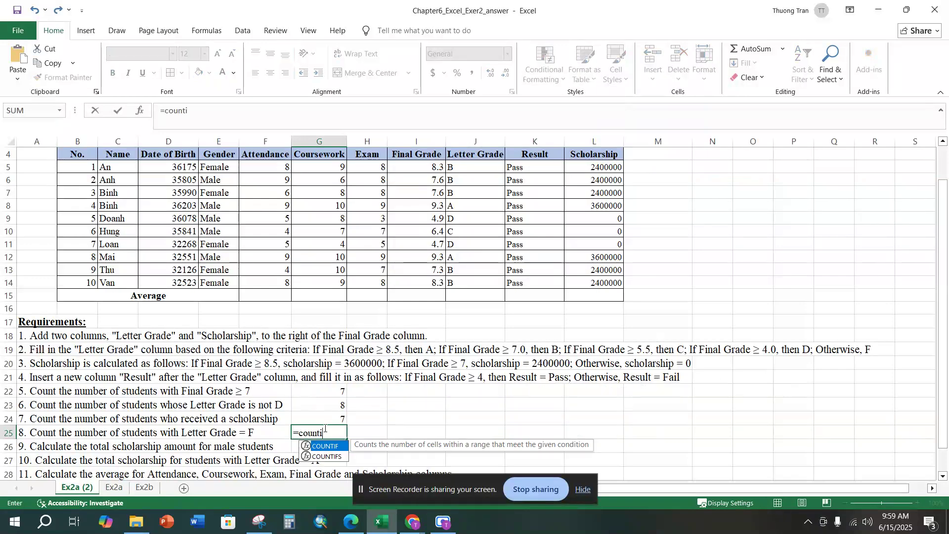
text(f()
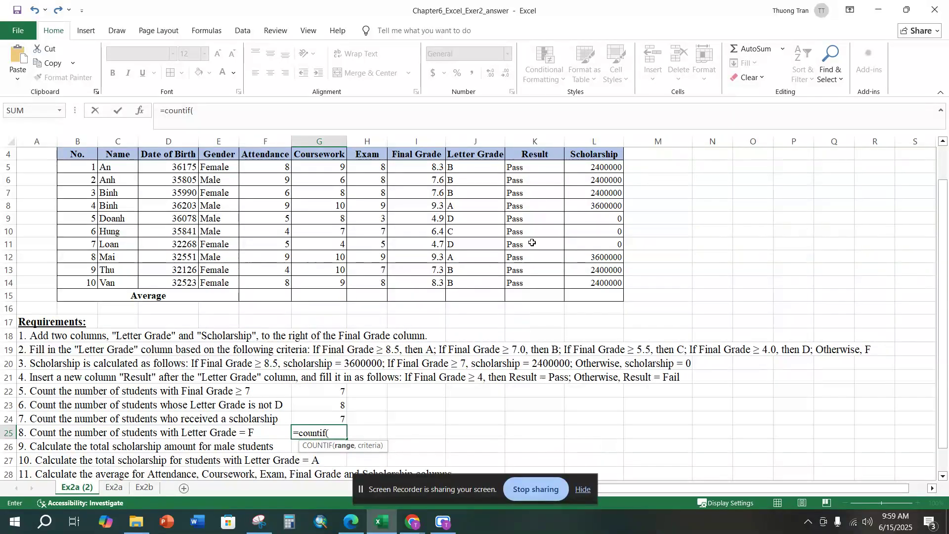
drag(488, 154, 476, 280)
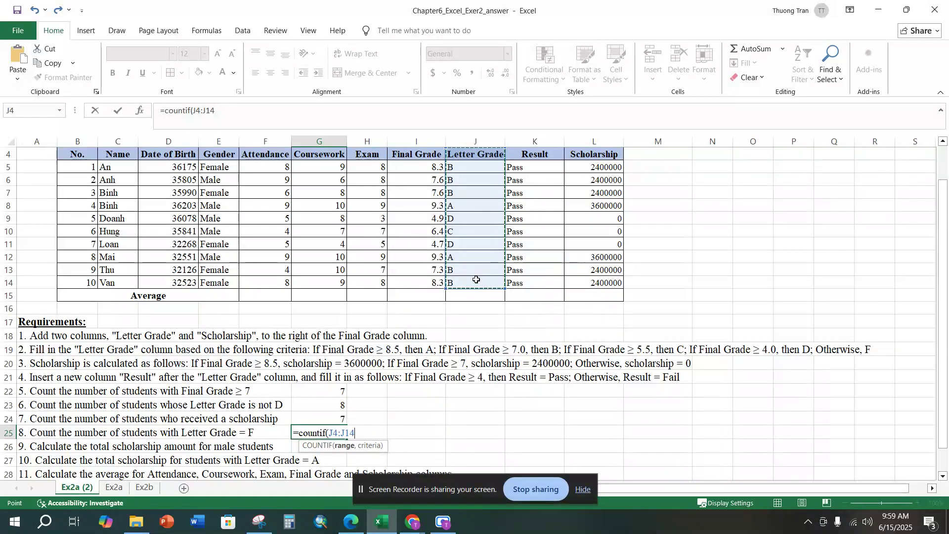
text(,)
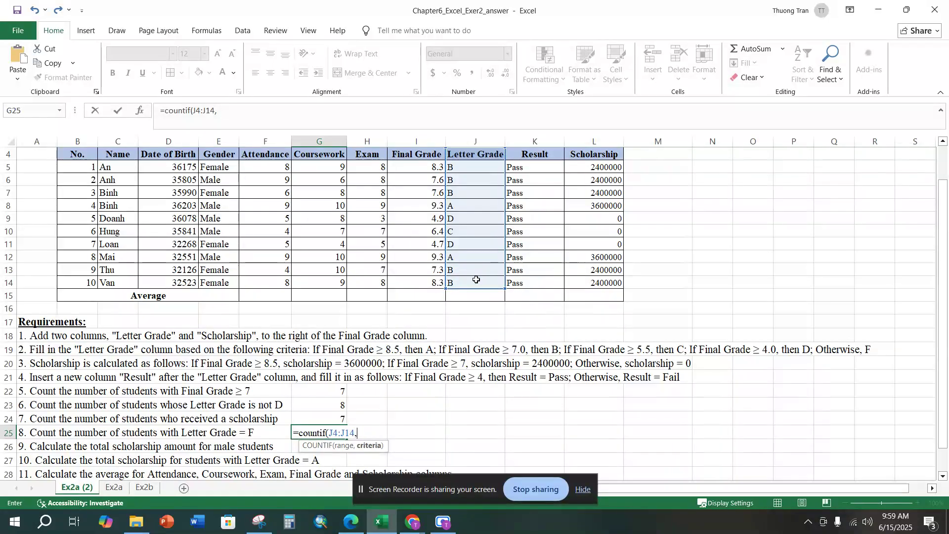
text("F"))
key(Return)
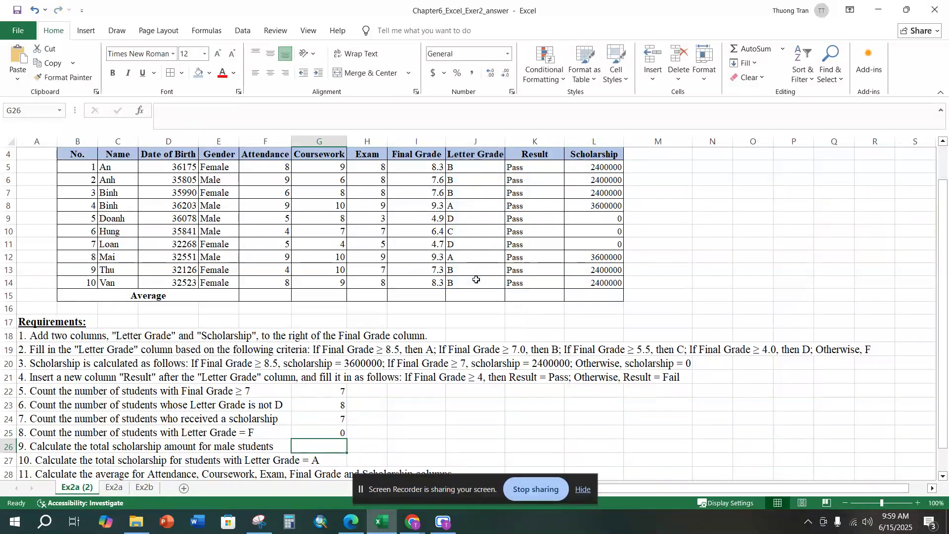
click(318, 430)
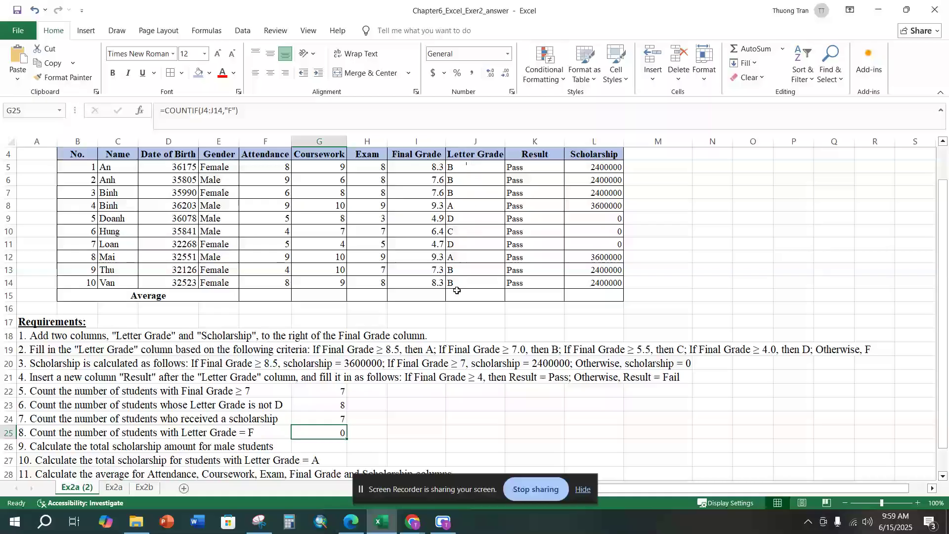
Step: For requirement 9, enter =SUMIF(E4:E14,"Male",L4:L14) in G26 to total the scholarships of male students
scroll(346, 404, down, 1)
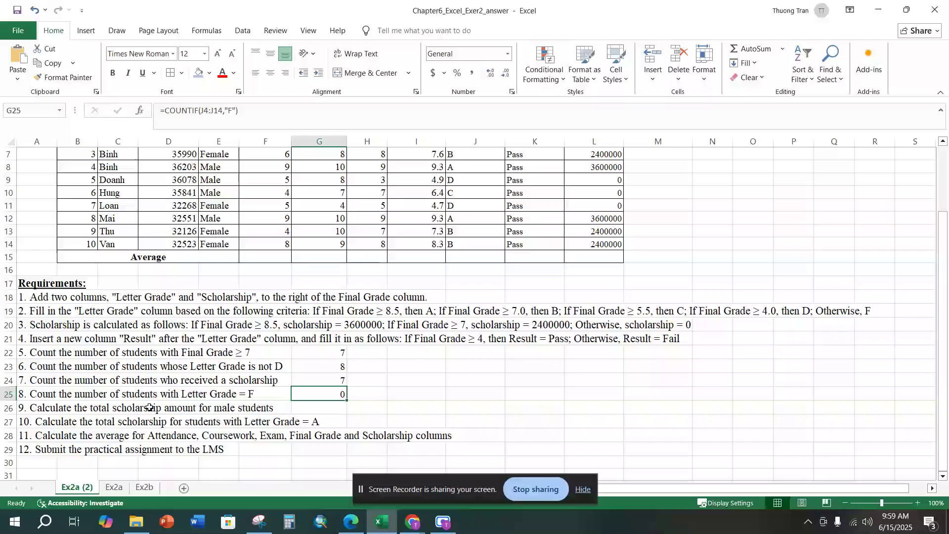
click(217, 408)
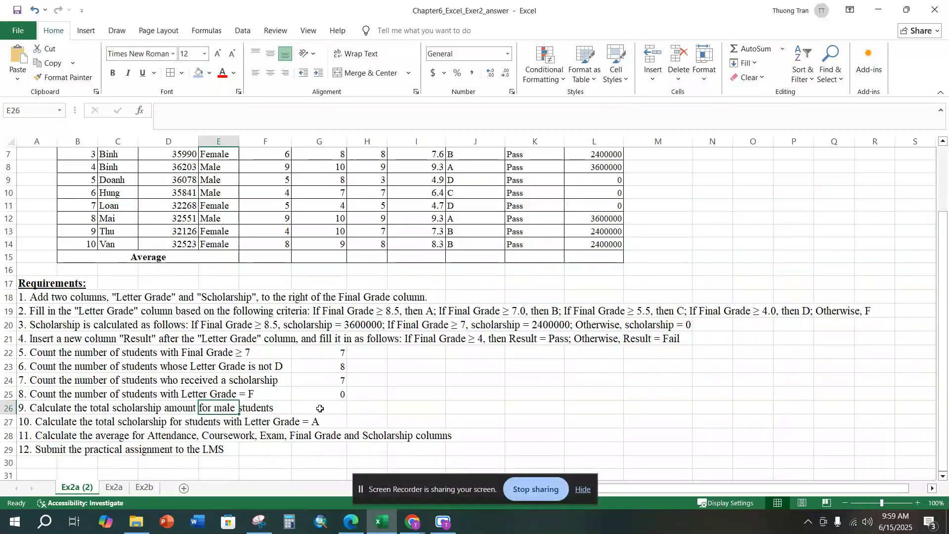
click(347, 409)
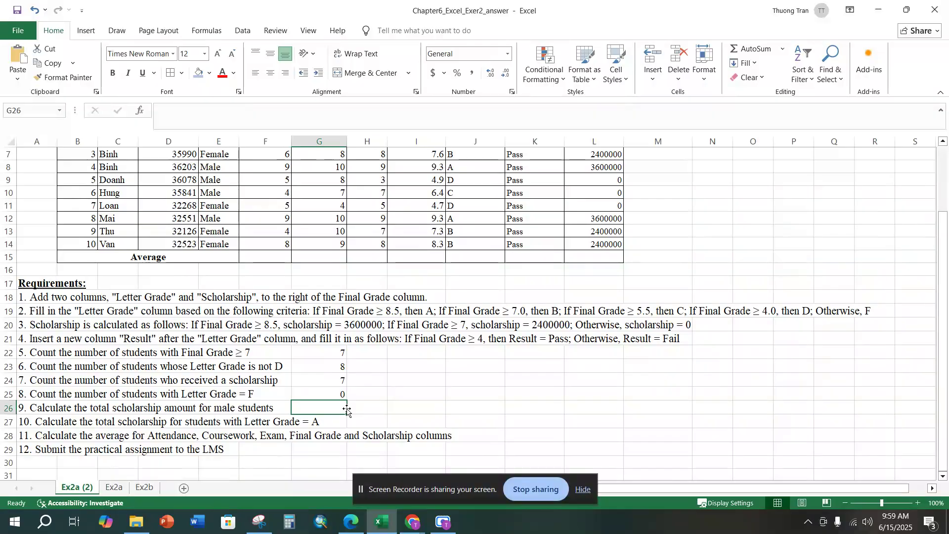
text(=sumif)
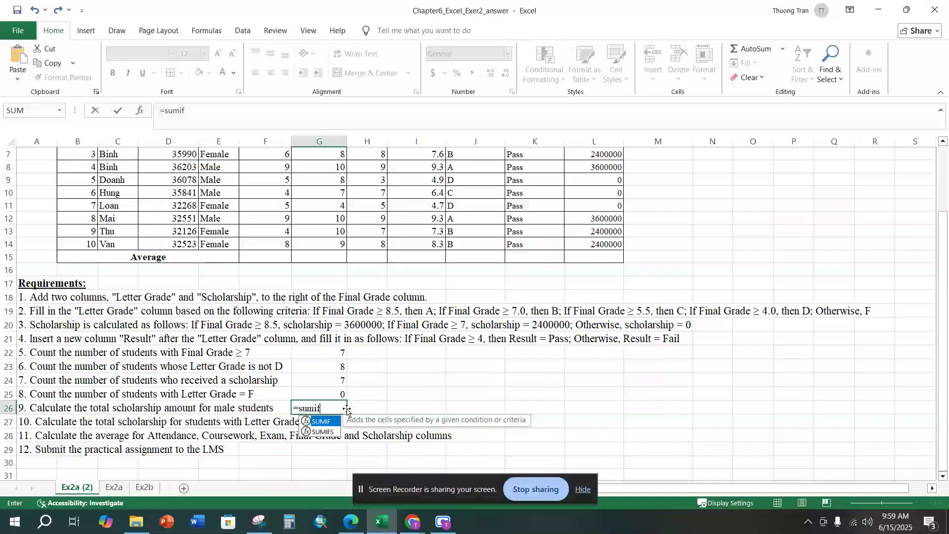
text(()
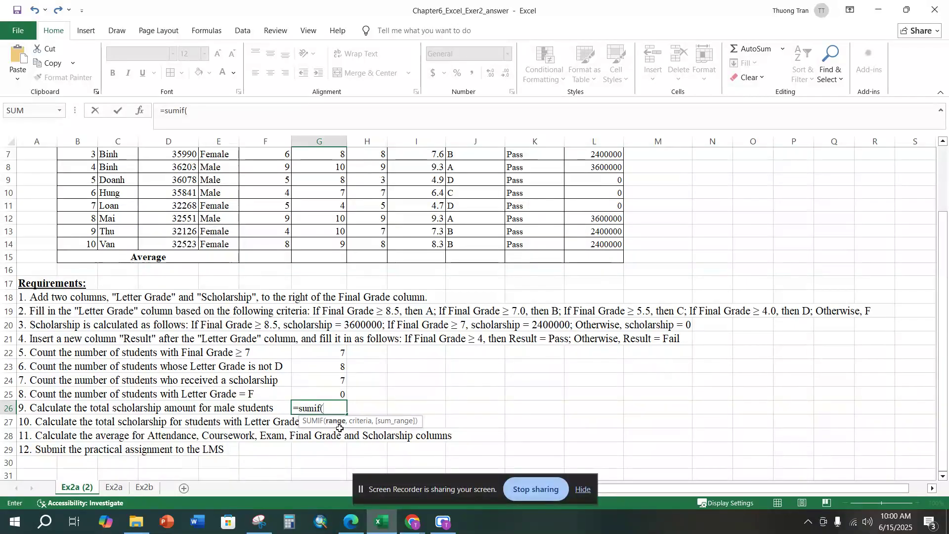
scroll(340, 428, up, 2)
scroll(339, 424, down, 1)
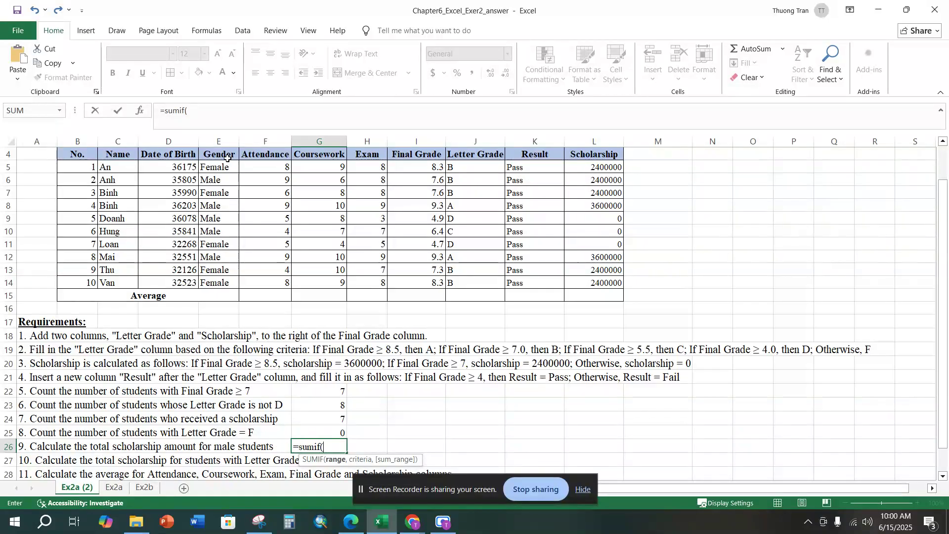
drag(227, 154, 219, 282)
text(,)
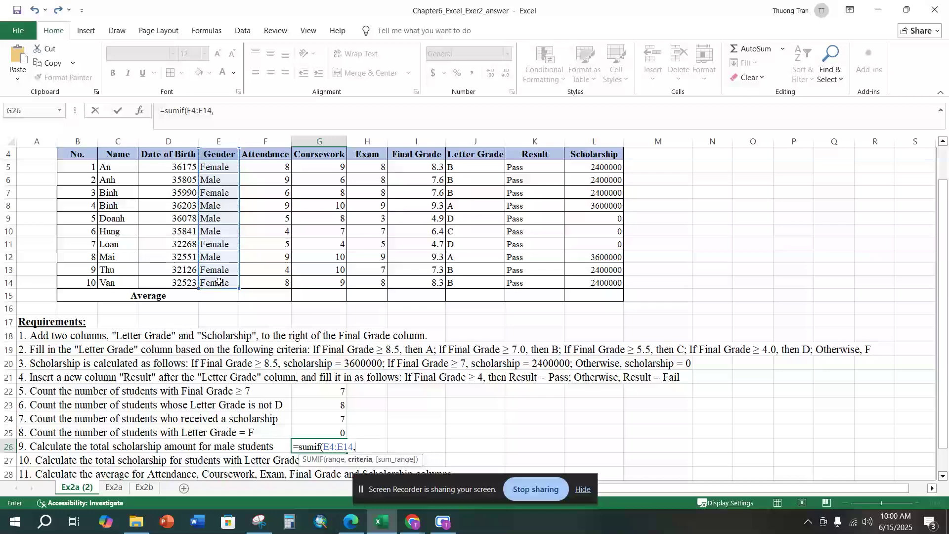
text(")
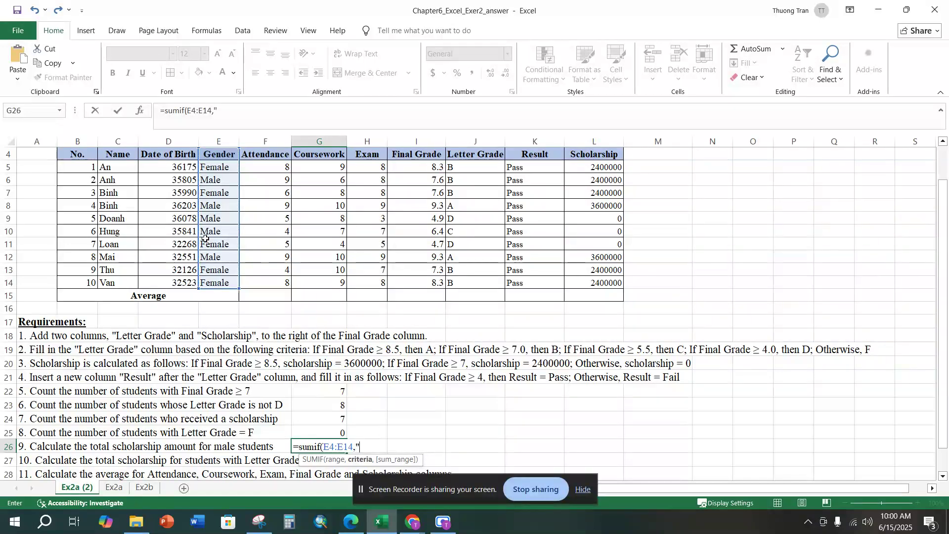
text(Male",)
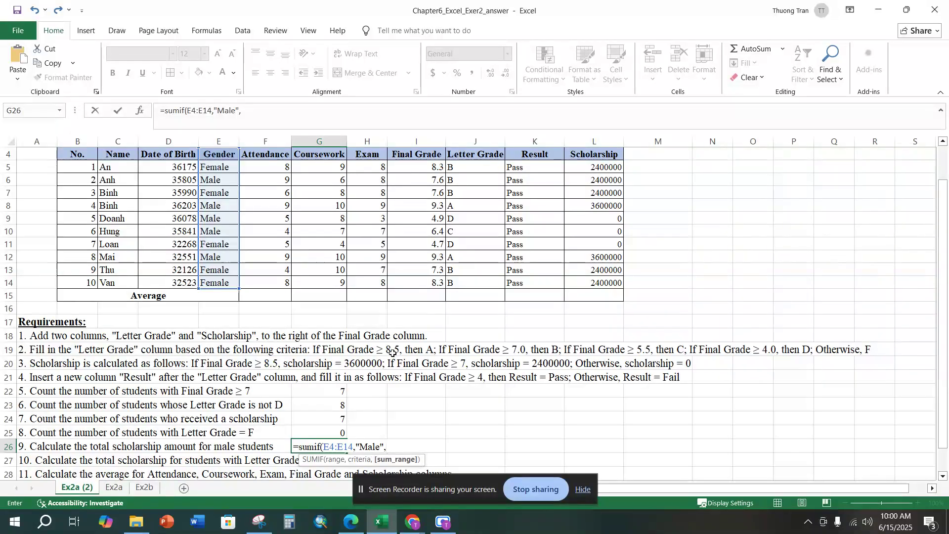
drag(586, 155, 601, 284)
text())
key(Return)
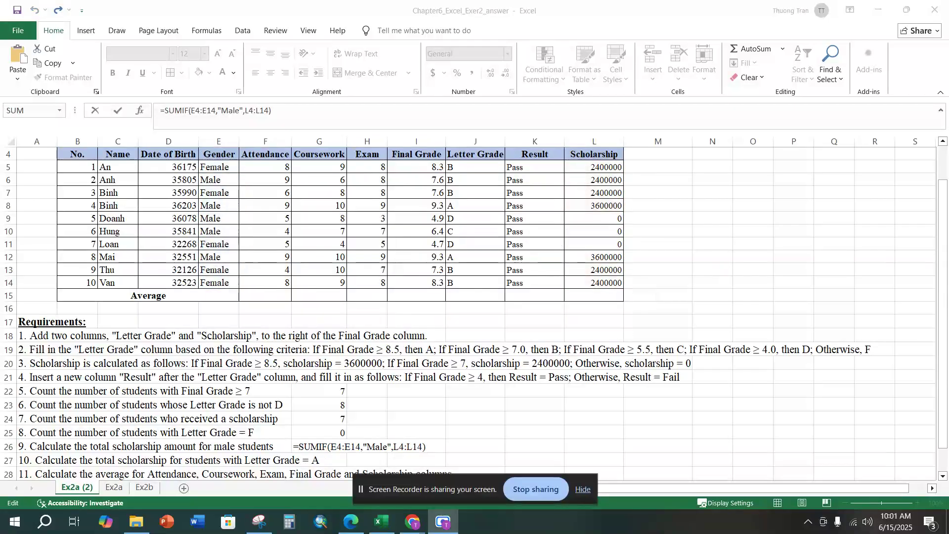
Step: Review the sum range L4:L14 in the male students' scholarship formula in G26 and leave the formula as entered
click(397, 449)
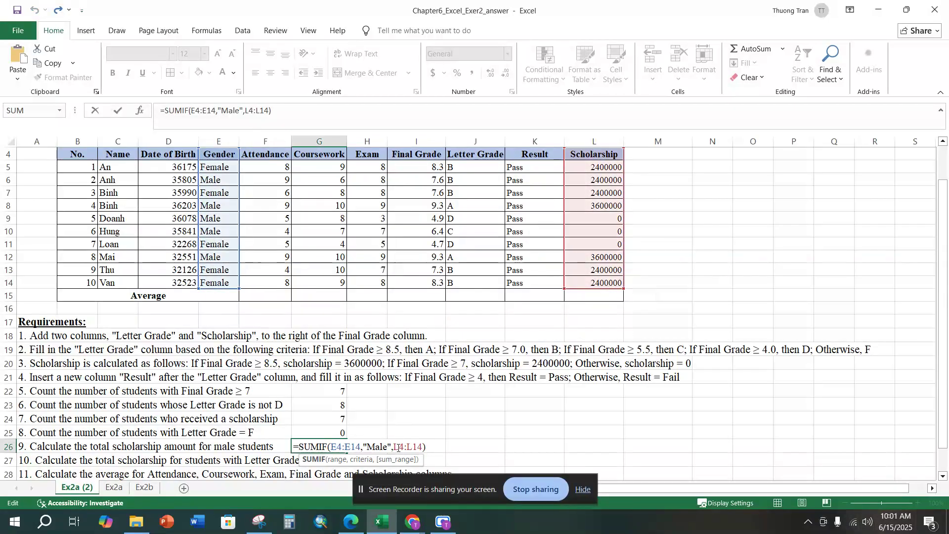
drag(395, 448, 425, 447)
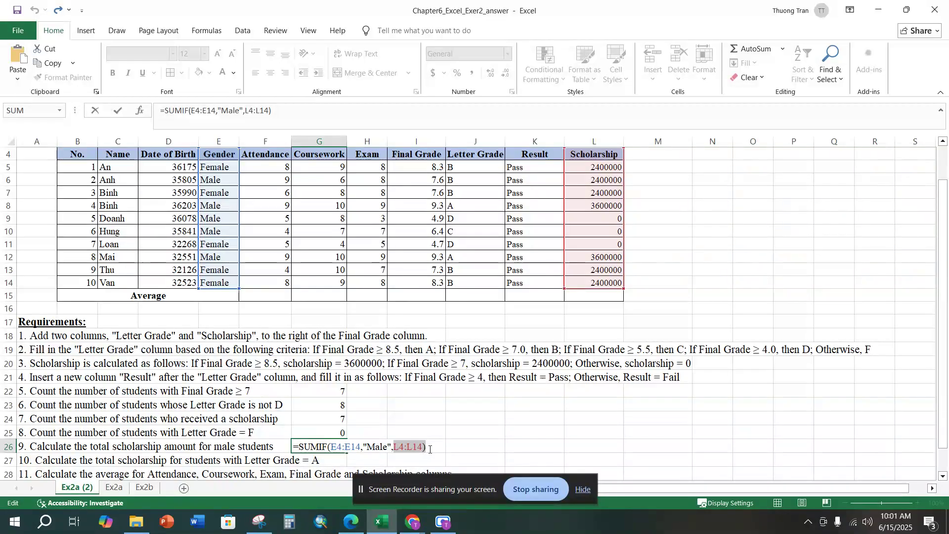
click(429, 449)
key(Return)
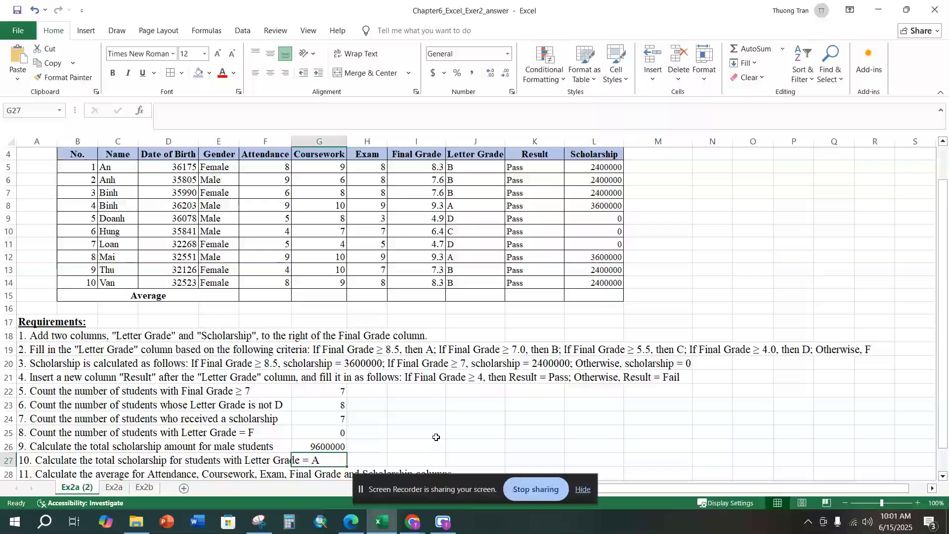
Step: For requirement 10, enter =SUMIF(J4:J14,"A",L4:L14) in H27 to total the scholarships of students with Letter Grade A
scroll(428, 434, down, 1)
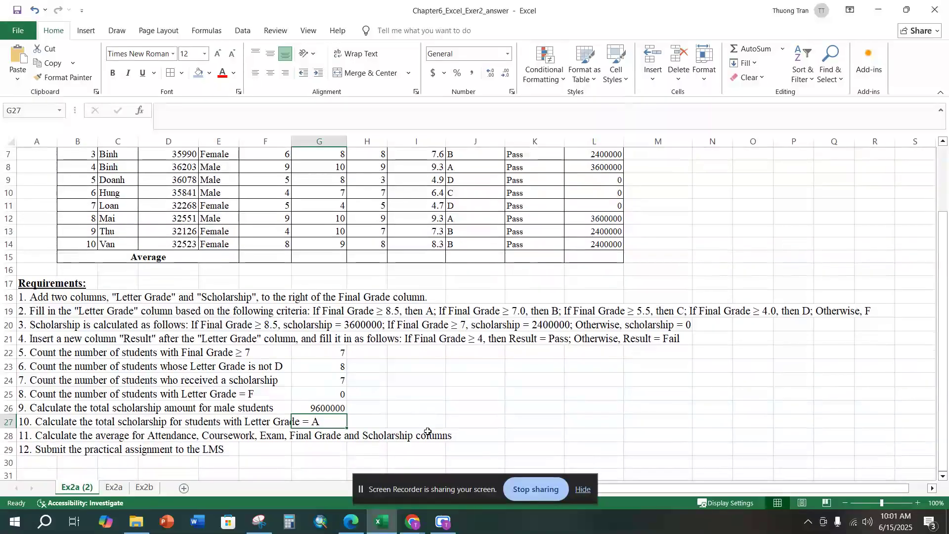
click(377, 422)
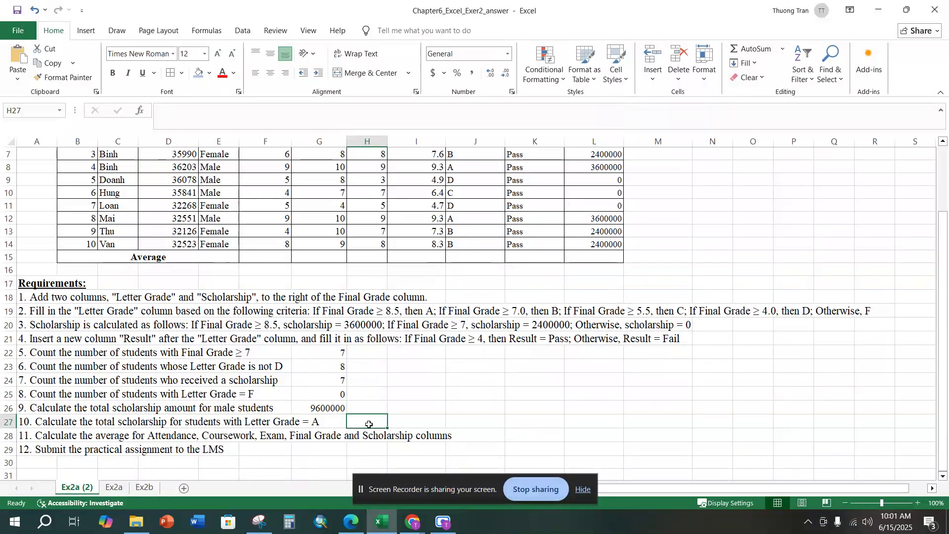
text(=sumif)
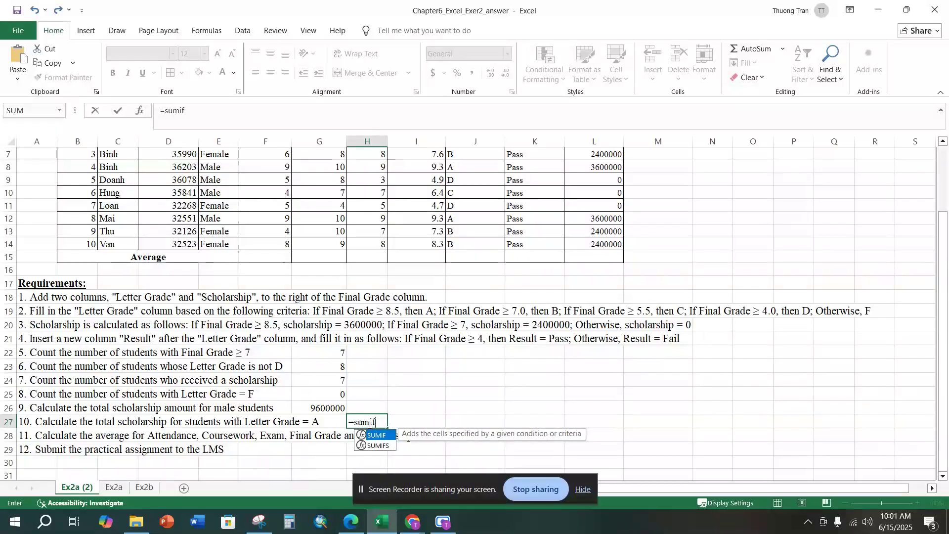
text(()
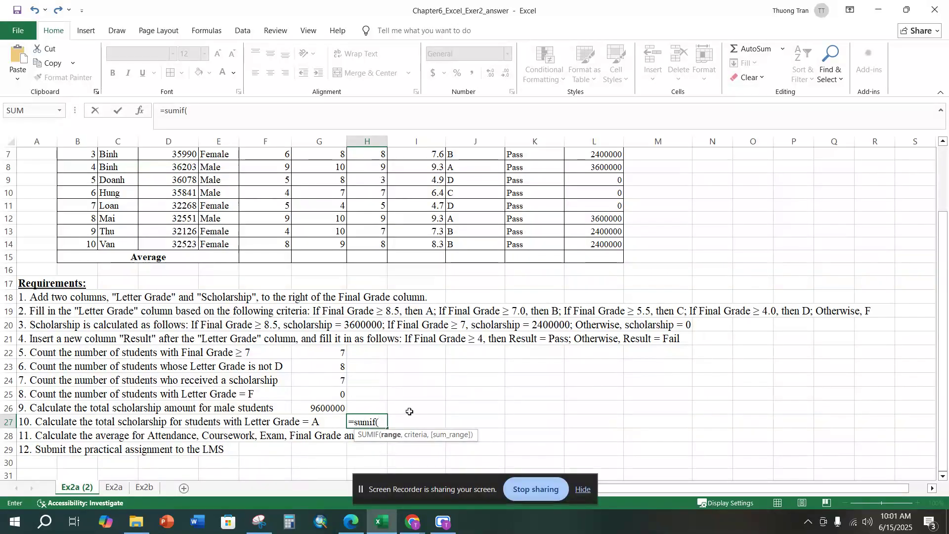
scroll(409, 412, up, 1)
scroll(409, 412, down, 1)
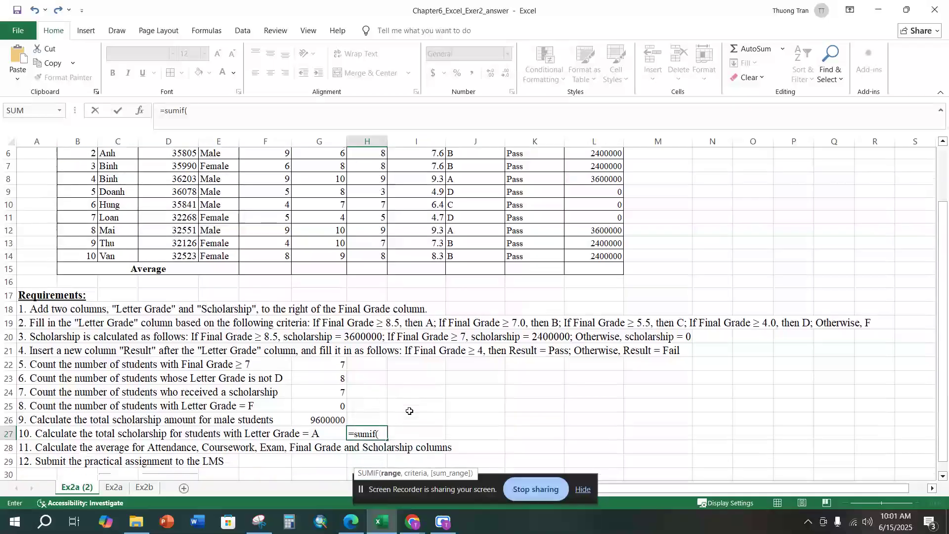
scroll(410, 412, up, 2)
drag(469, 194, 460, 322)
text(,")
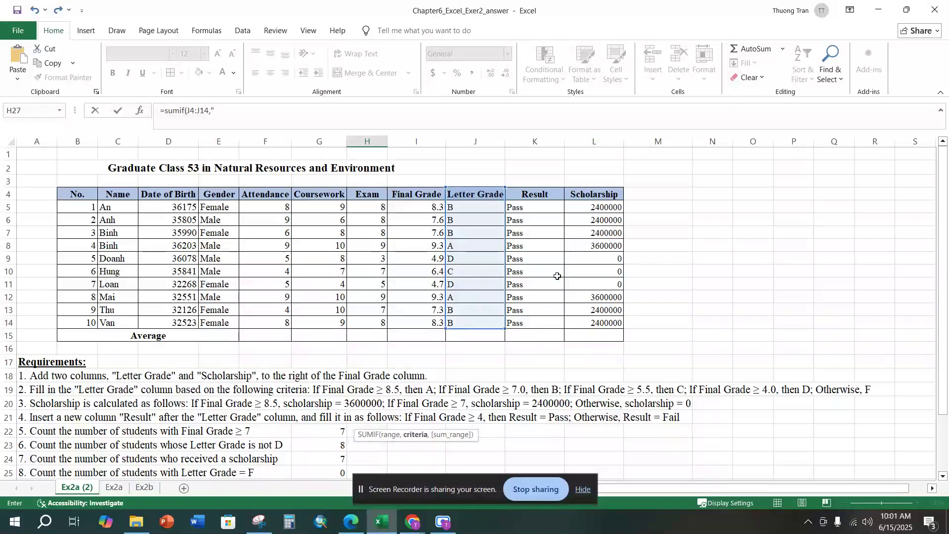
scroll(557, 276, down, 3)
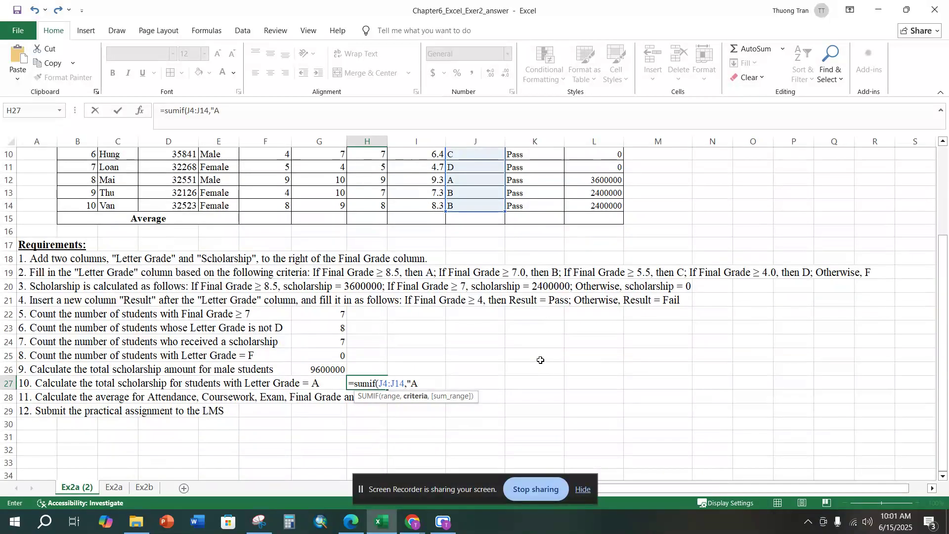
text(A",)
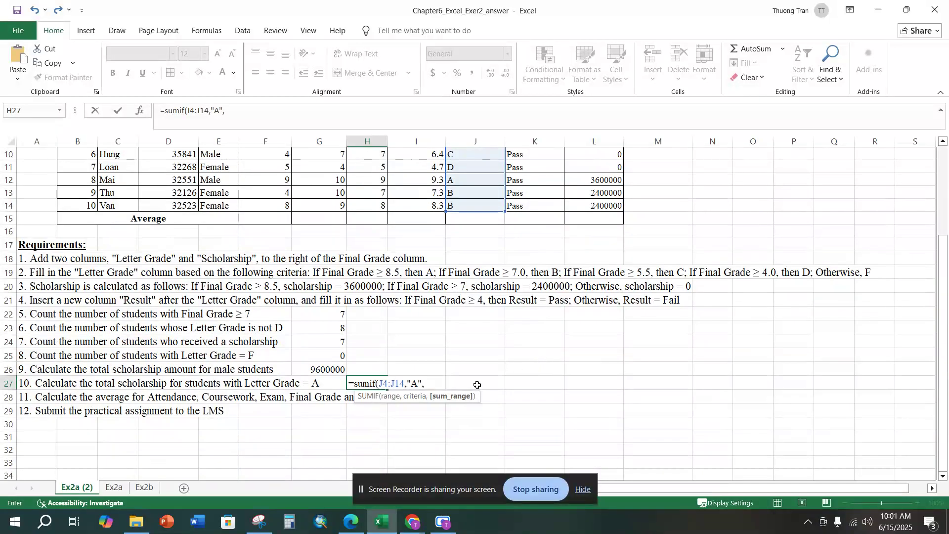
scroll(533, 330, up, 3)
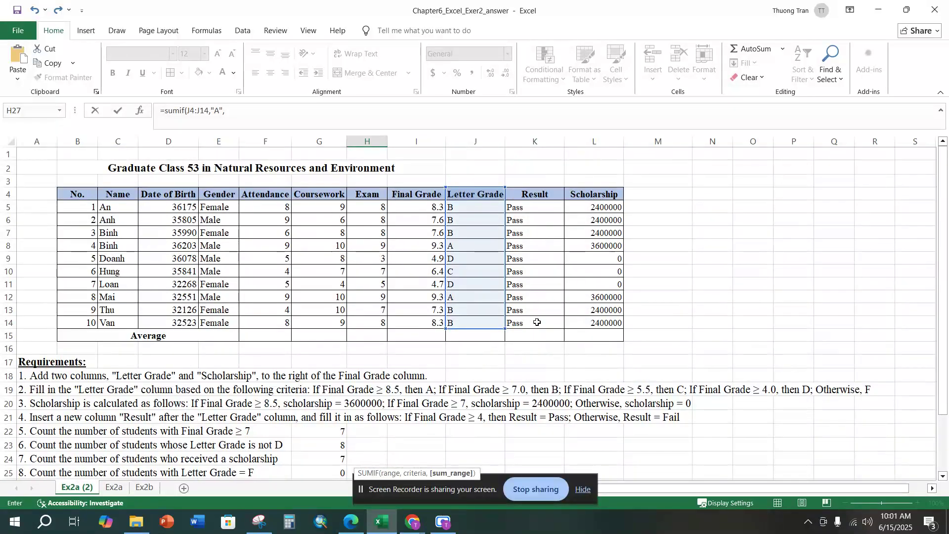
drag(591, 193, 583, 320)
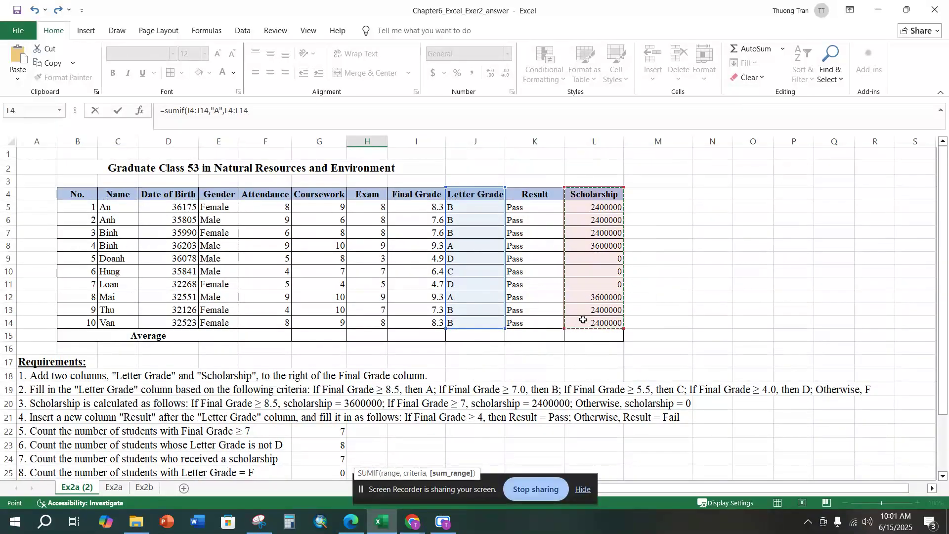
key(Return)
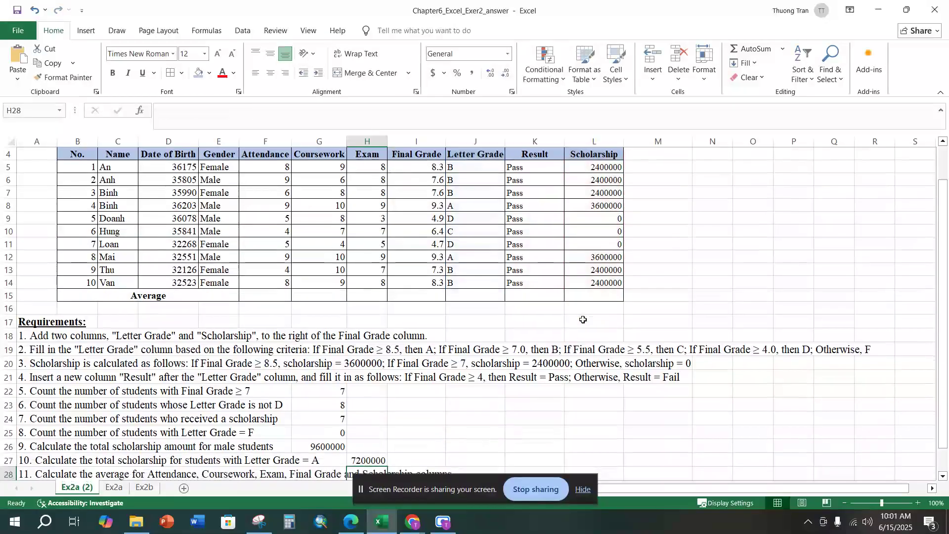
scroll(584, 320, down, 2)
click(370, 386)
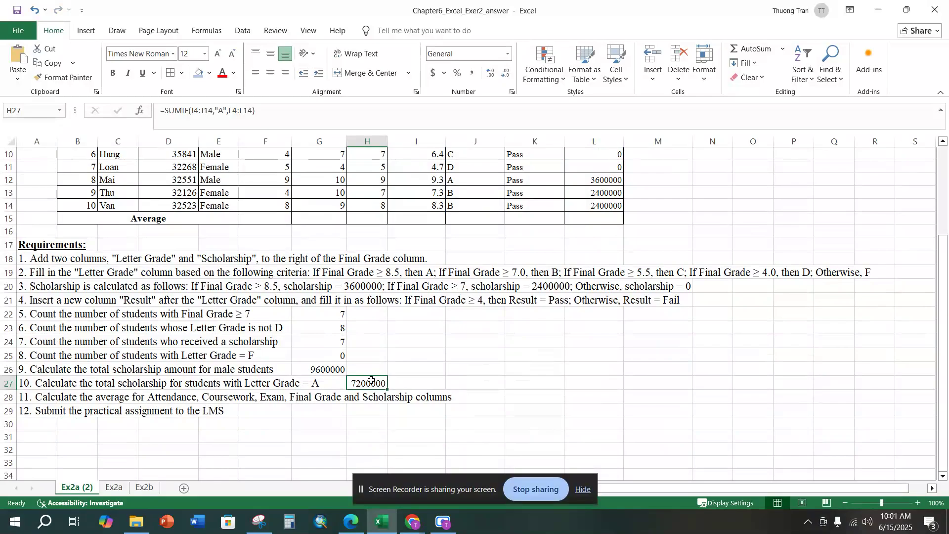
Step: For requirement 11, enter =AVERAGE(F5:F14) in F15 to average the Attendance column
click(9, 398)
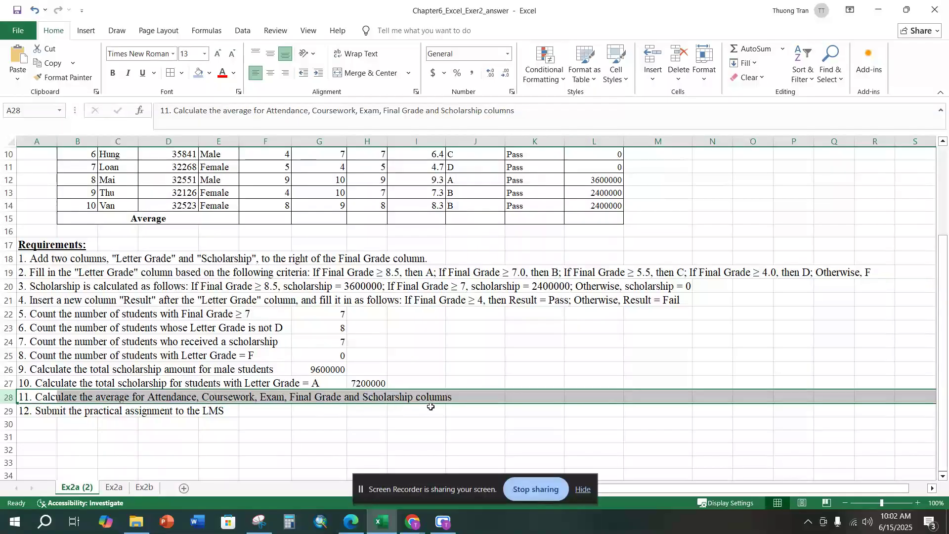
scroll(420, 411, up, 2)
click(262, 294)
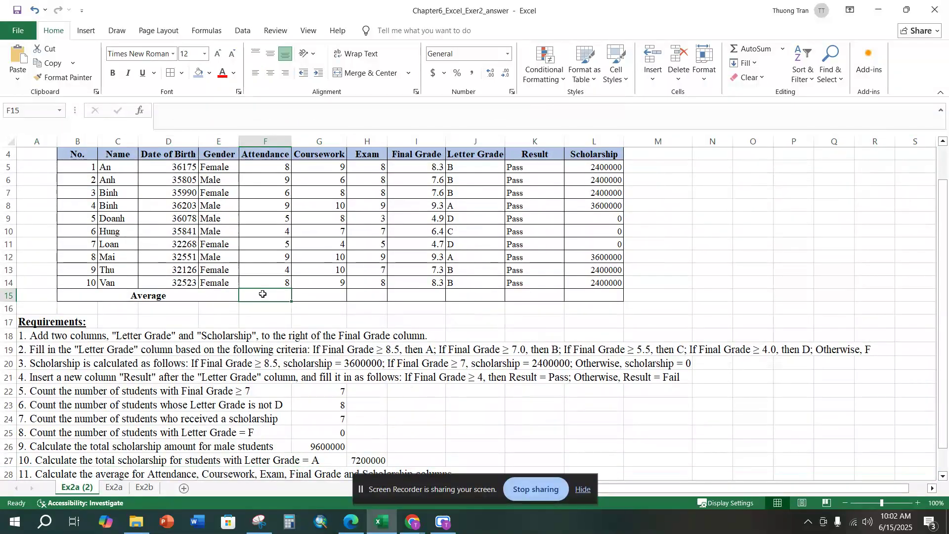
text(=av)
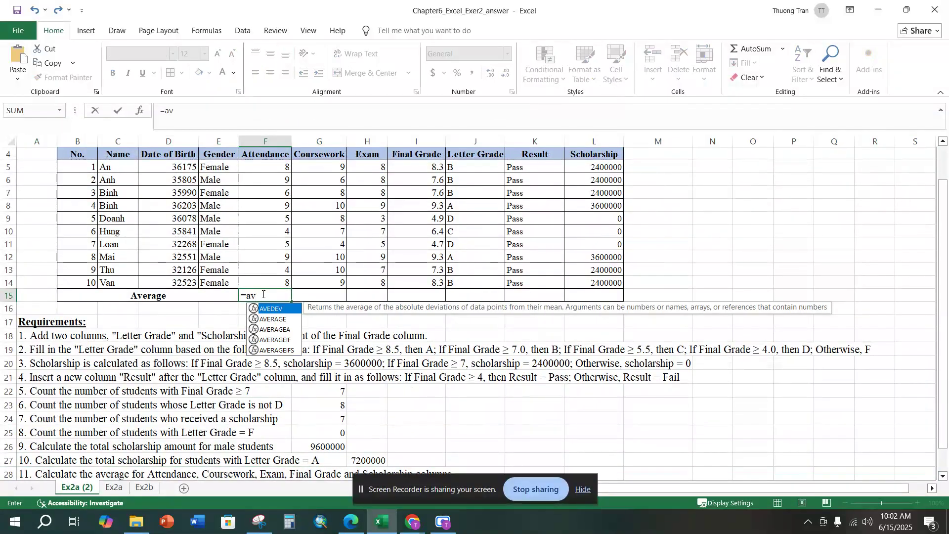
double_click(269, 320)
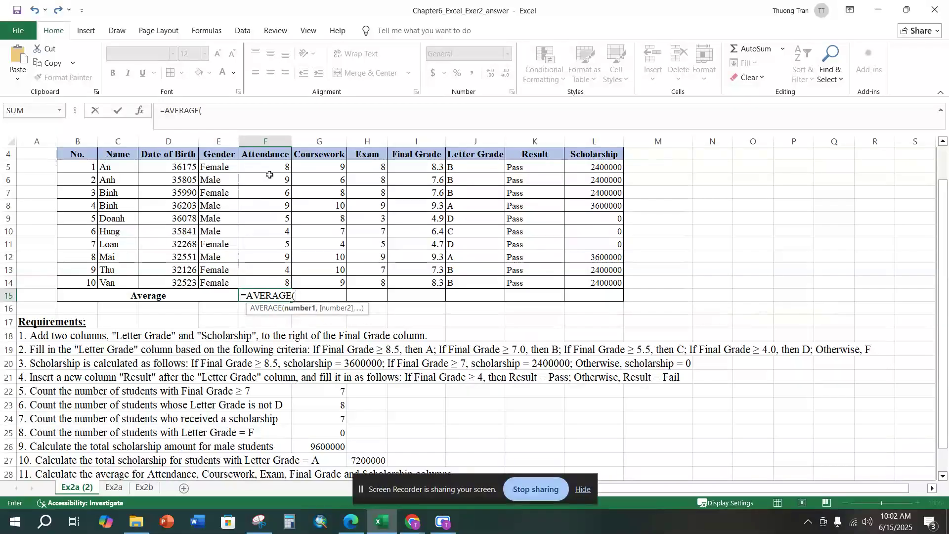
drag(270, 169, 271, 286)
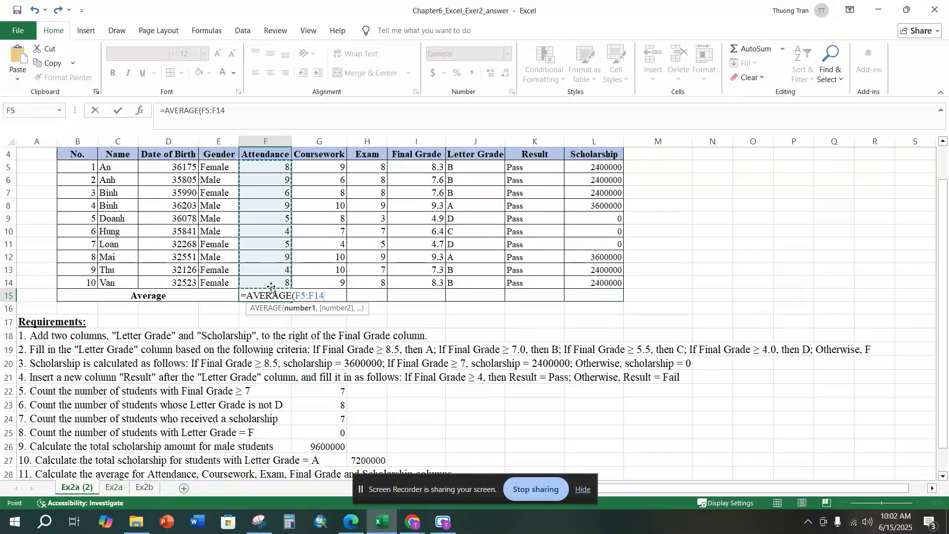
text())
key(Return)
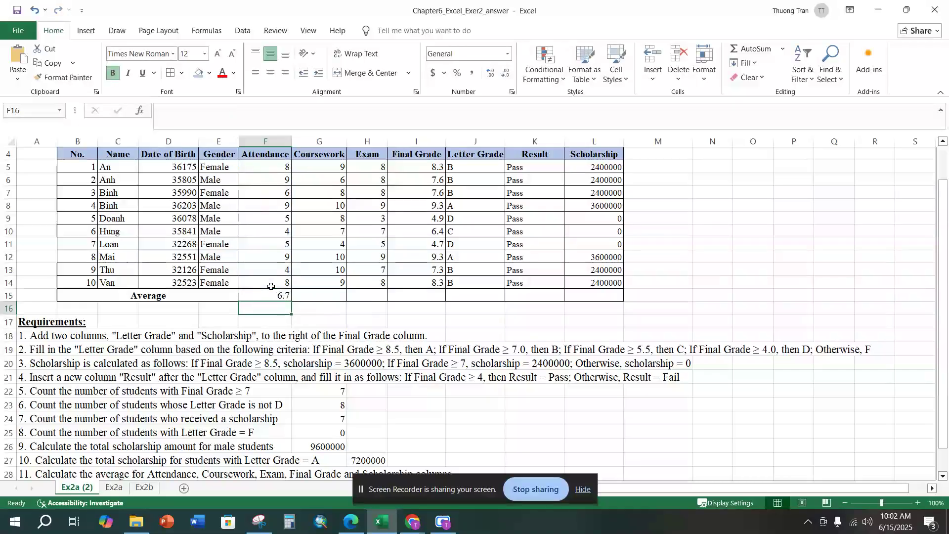
Step: Fill the average formula from F15 across to the Final Grade column and leave the Letter Grade cell J15 empty
click(273, 295)
drag(292, 304, 474, 300)
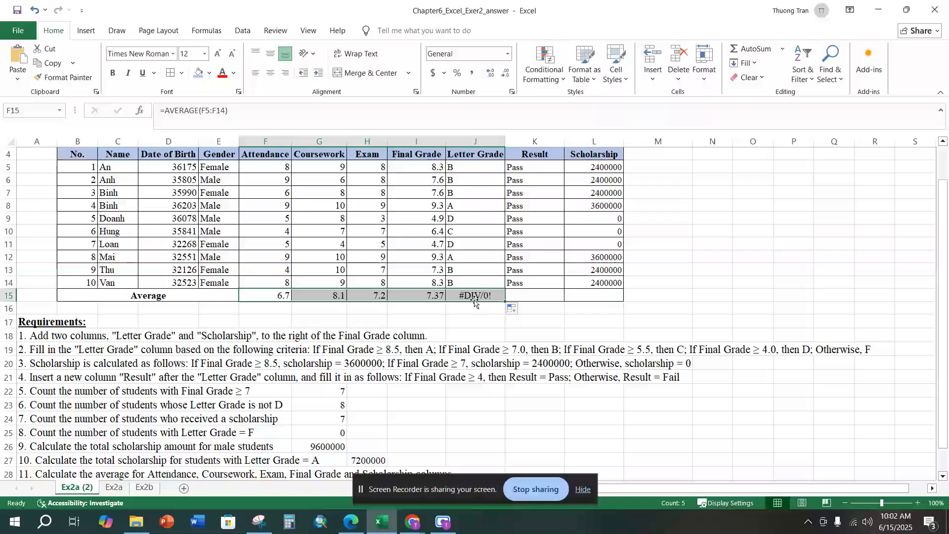
click(475, 296)
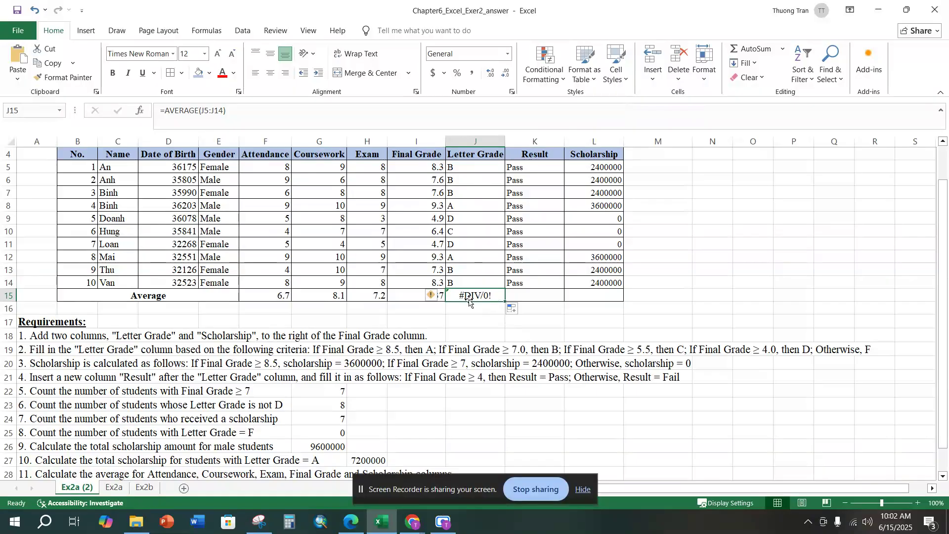
key(Delete)
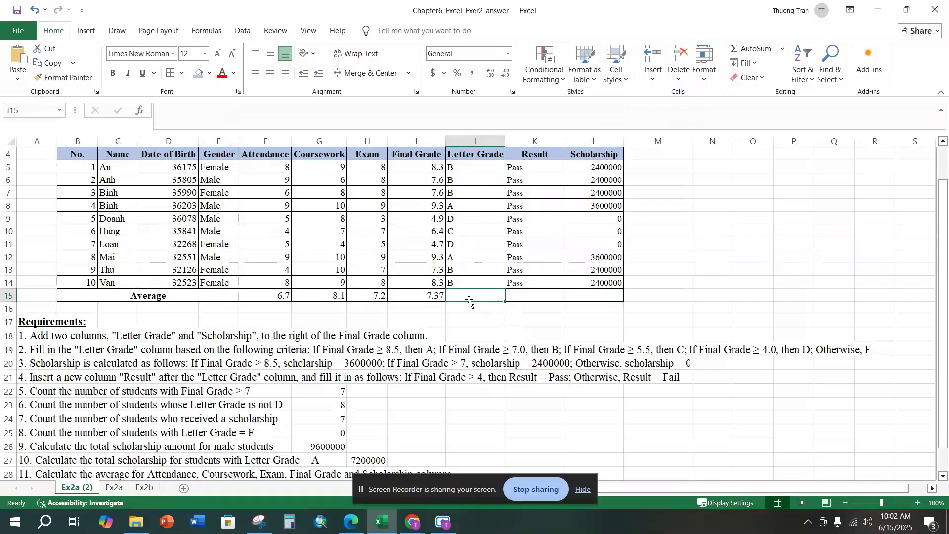
Step: Copy the Final Grade average formula from I15 into L15 to average the Scholarship column
click(427, 294)
key(ctrl+c)
click(609, 295)
key(ctrl+v)
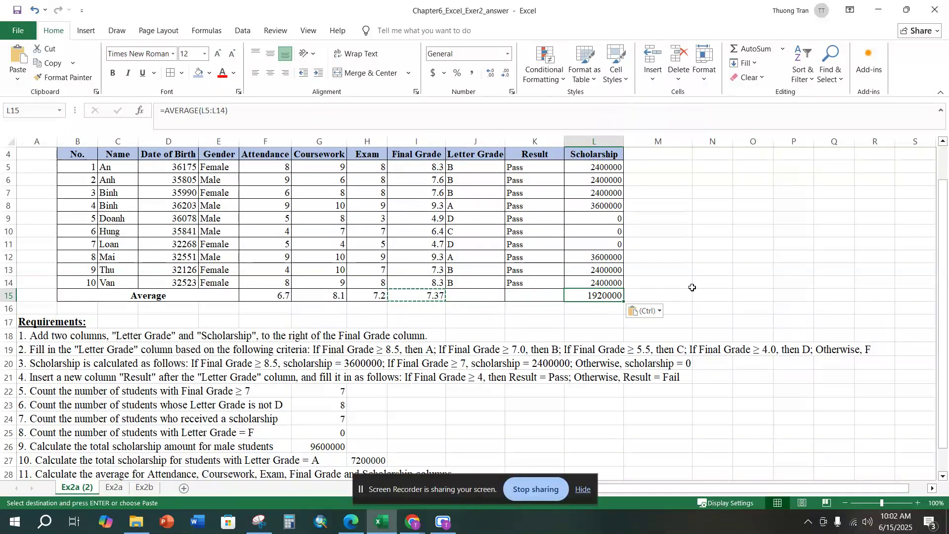
click(695, 286)
Step: Merge and center the title "Graduate Class 53 in Natural Resources and Environment" across B2:L2
scroll(299, 366, down, 3)
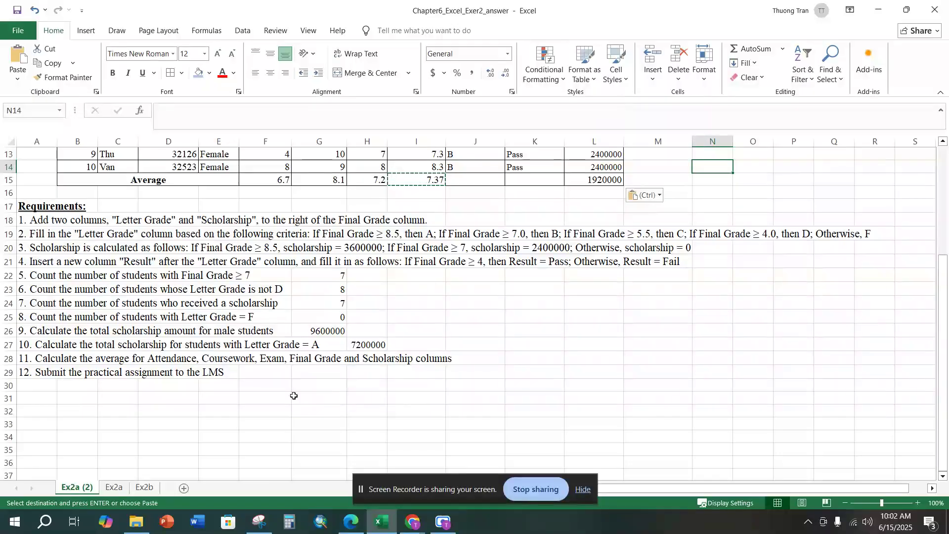
scroll(215, 303, up, 4)
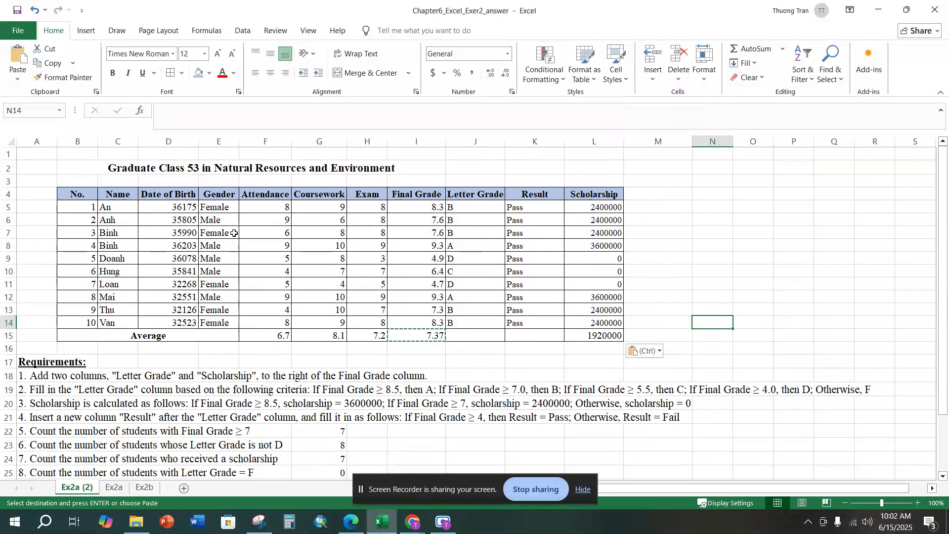
scroll(222, 438, down, 3)
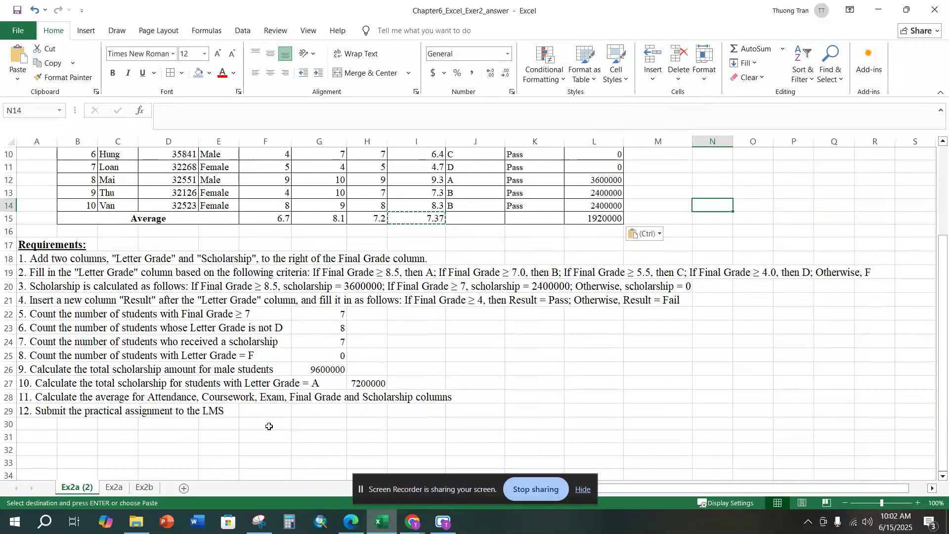
scroll(274, 410, up, 3)
drag(583, 170, 309, 169)
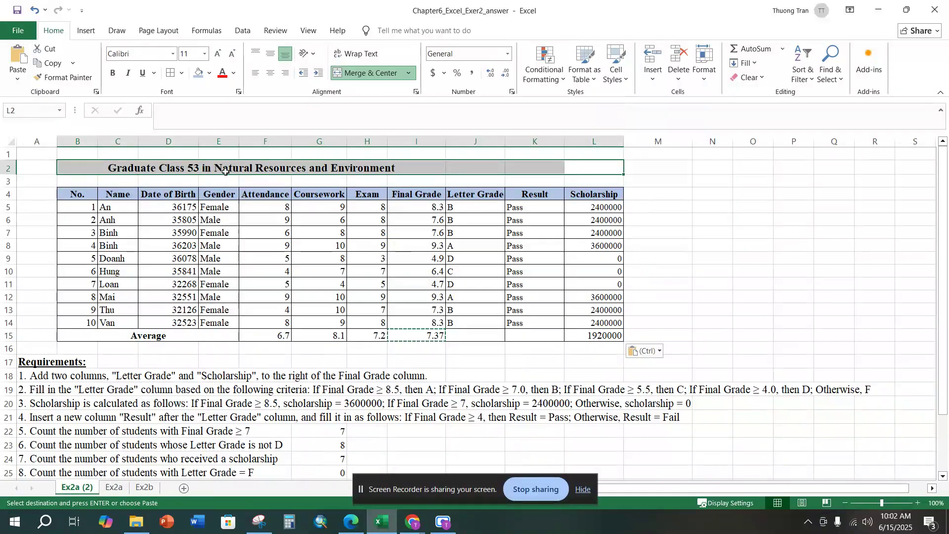
click(352, 72)
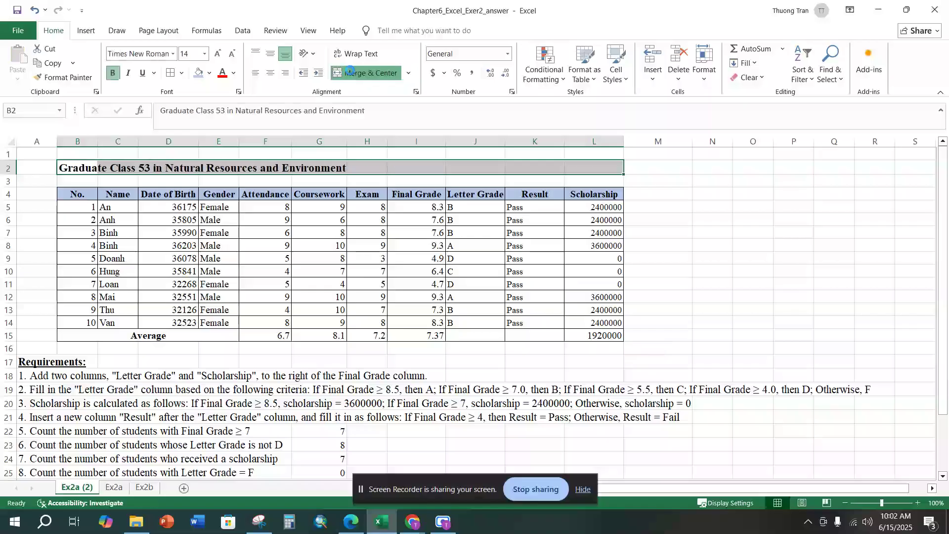
click(354, 74)
click(726, 243)
Step: Format the Scholarship values in L5:L15 in Comma Style without decimals and widen column L to fit them
drag(608, 208, 604, 342)
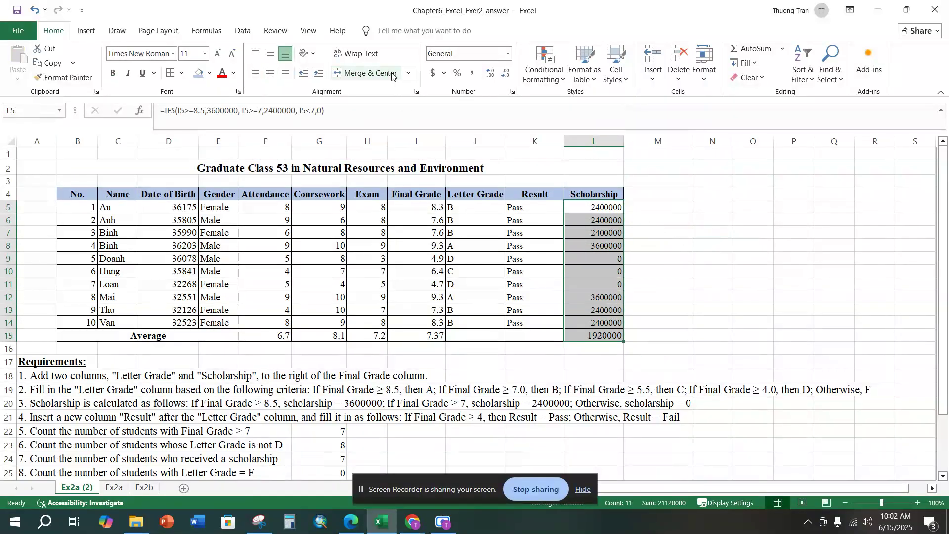
click(473, 75)
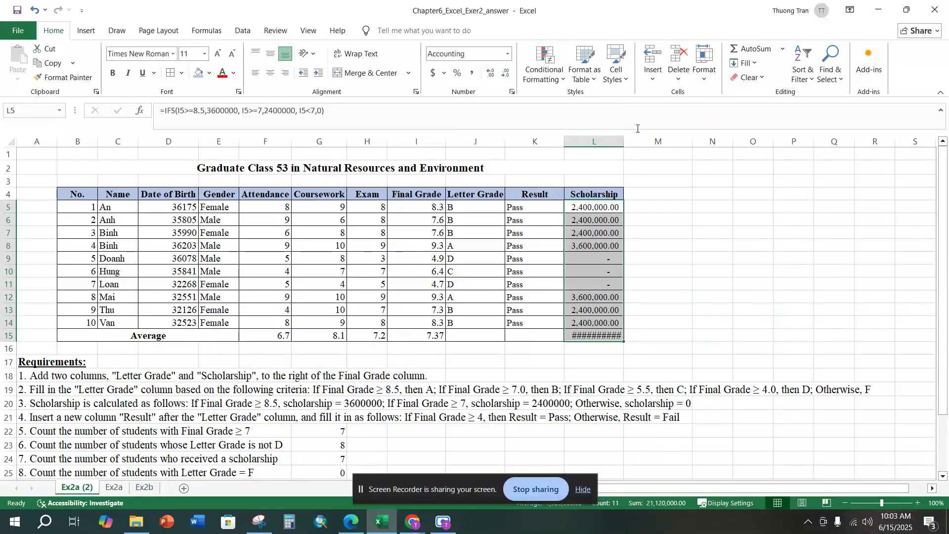
drag(627, 138, 642, 141)
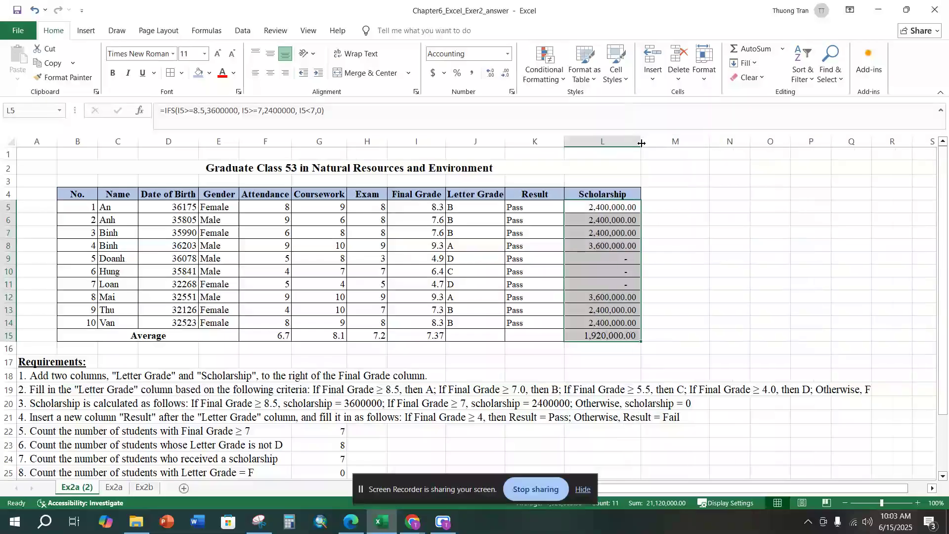
click(503, 75)
click(504, 75)
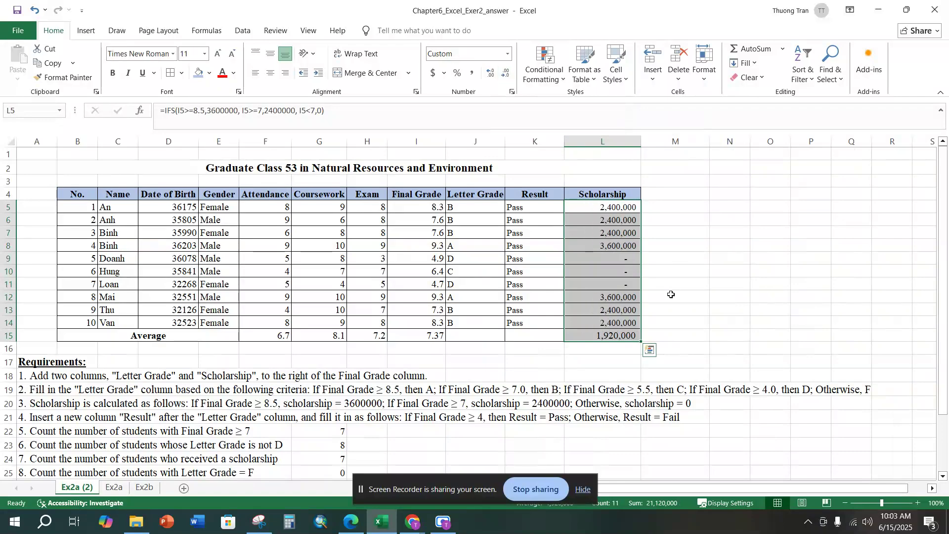
Step: Copy the number format of Scholarship cell L12 to the male students' scholarship total in G26
scroll(642, 310, down, 2)
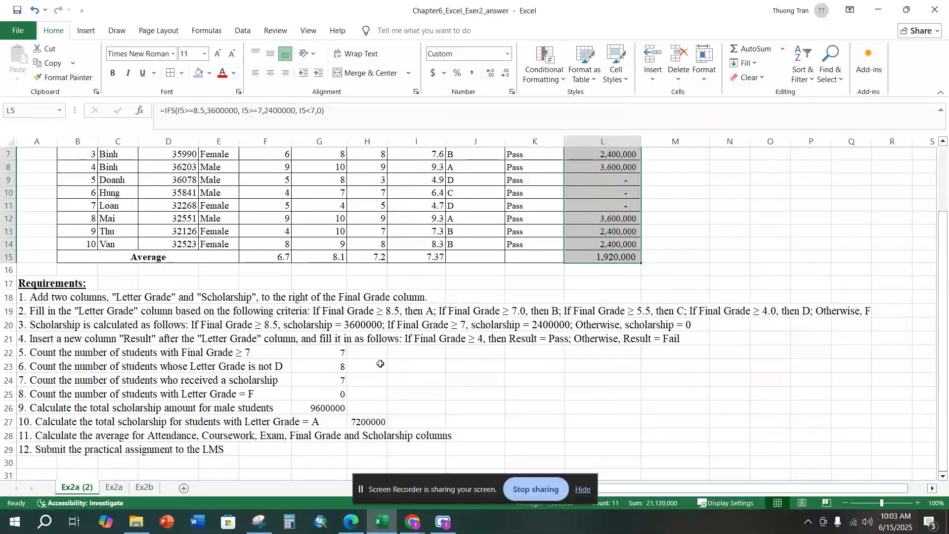
click(625, 218)
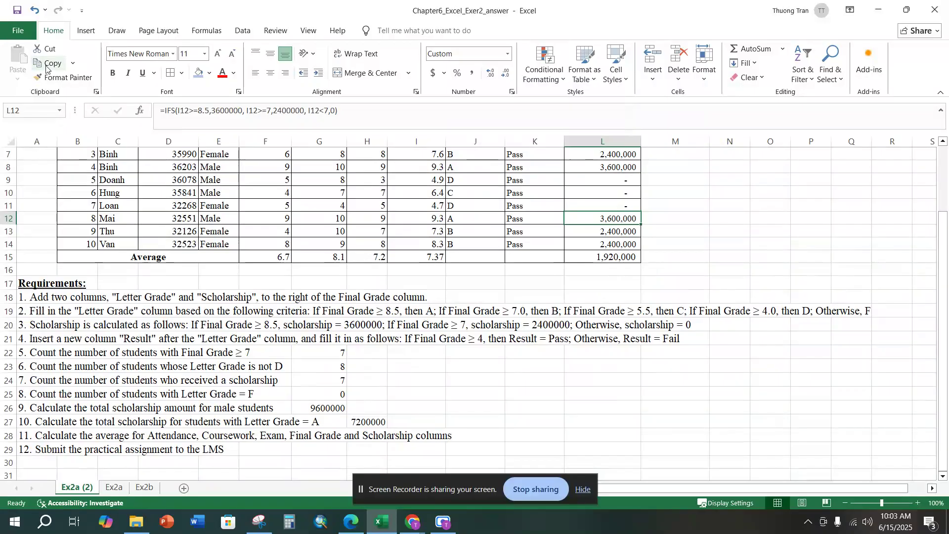
click(72, 78)
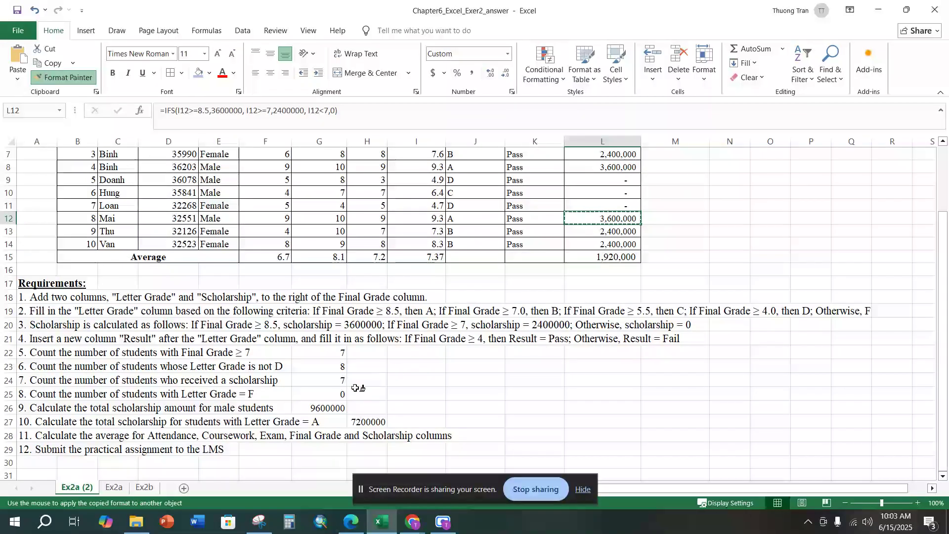
click(330, 408)
click(378, 422)
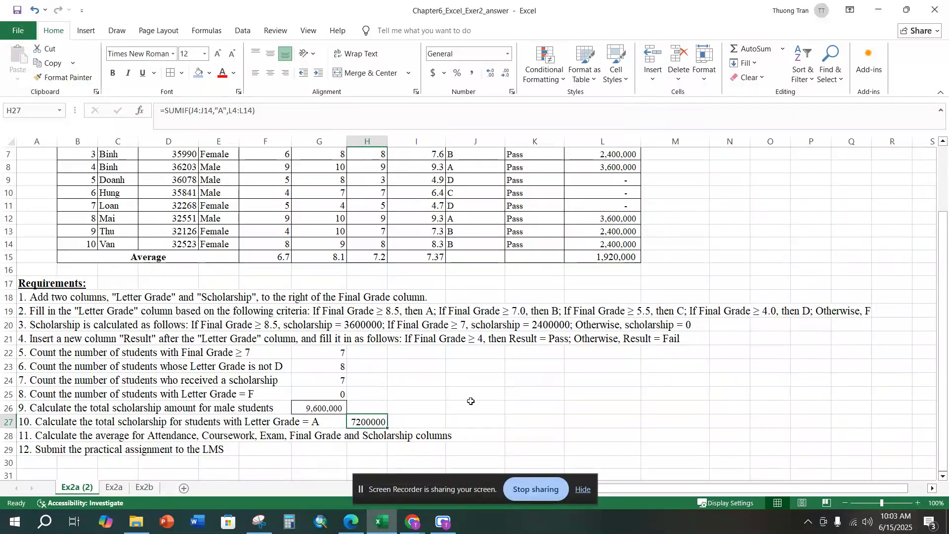
Step: Copy the format of G26 to the Letter Grade A scholarship total in H27 and widen column H to fit it
click(331, 410)
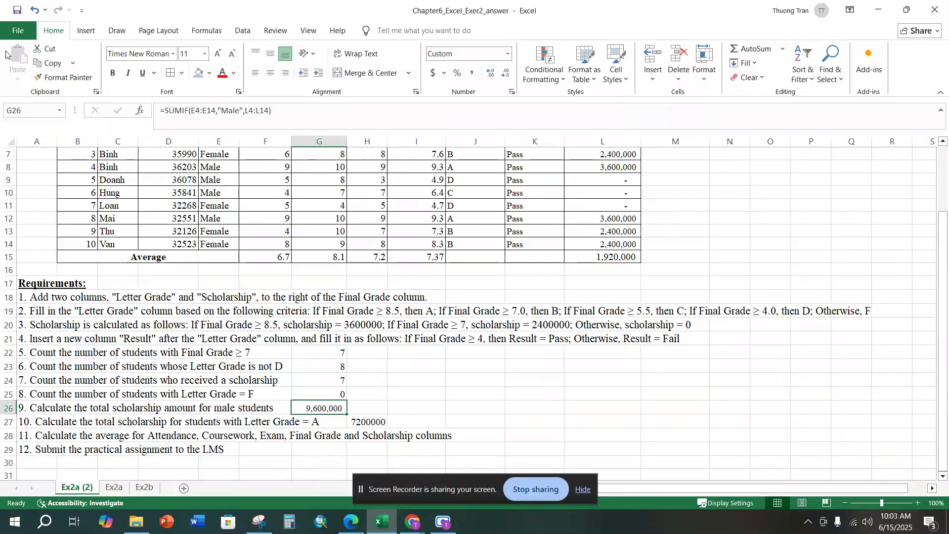
click(65, 77)
click(374, 423)
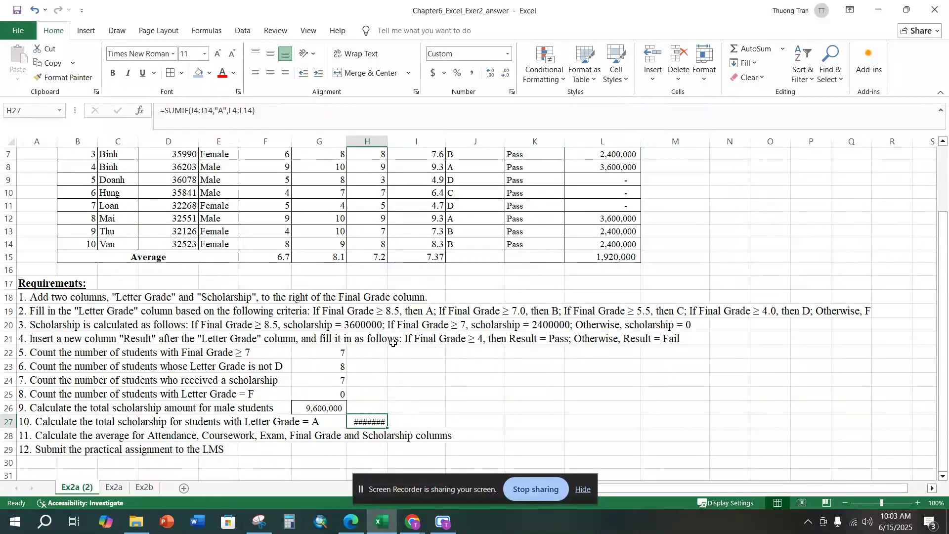
drag(388, 145, 403, 147)
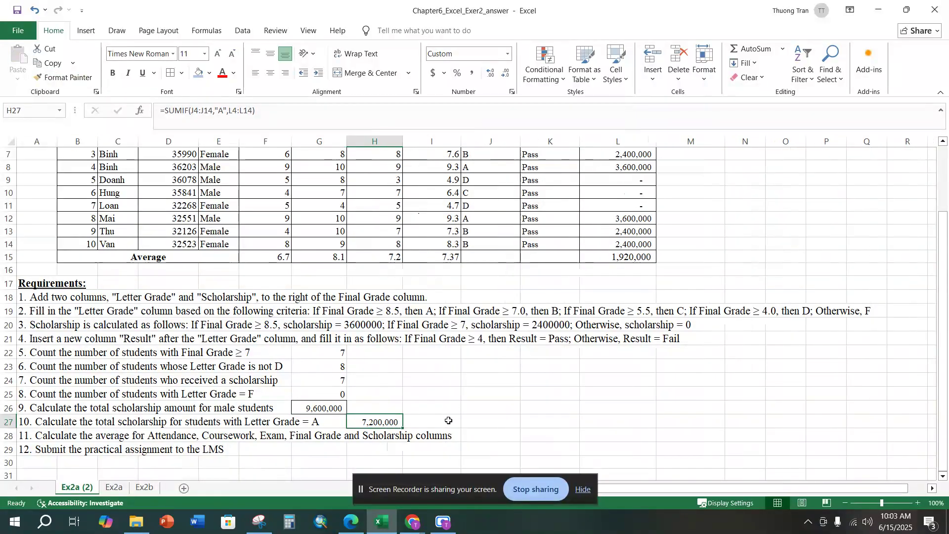
Step: Remove all borders from the scholarship total cells G26:H27
drag(327, 409, 392, 424)
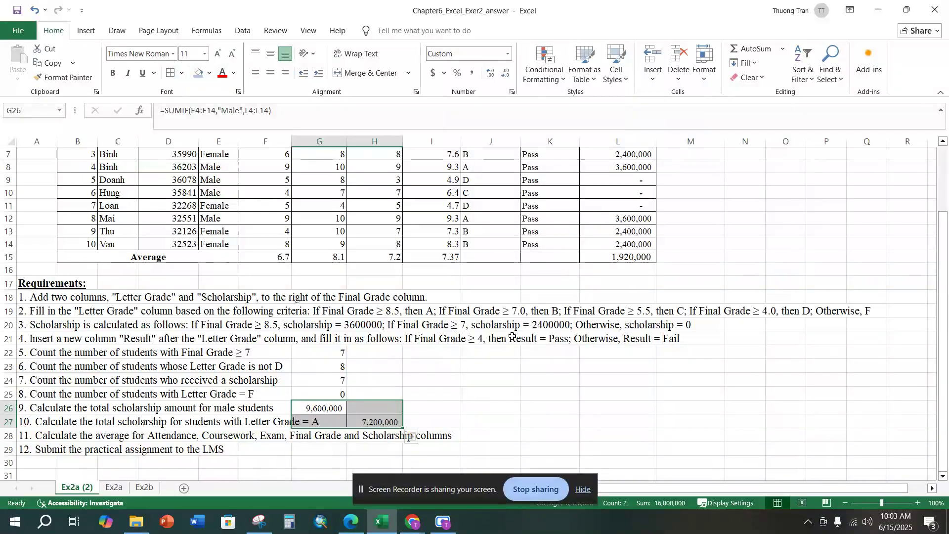
click(180, 74)
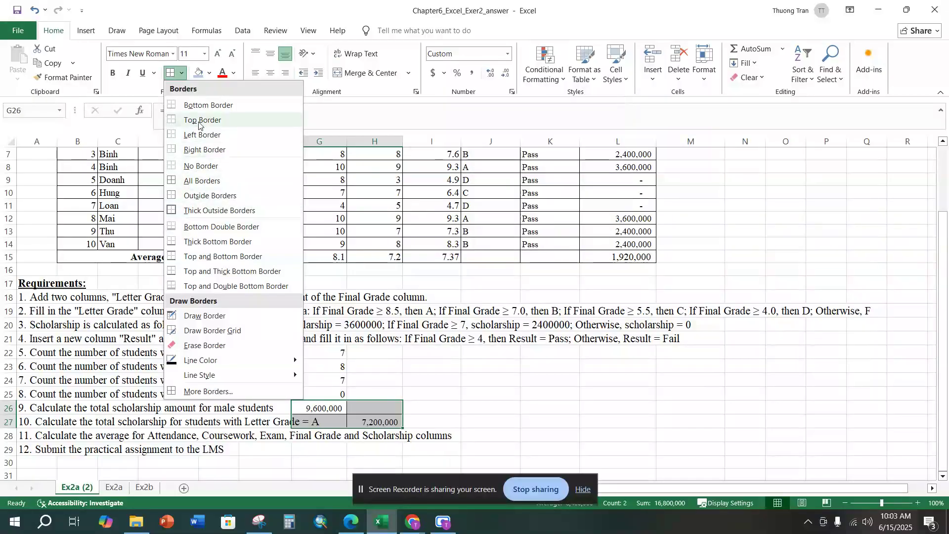
click(206, 166)
click(499, 392)
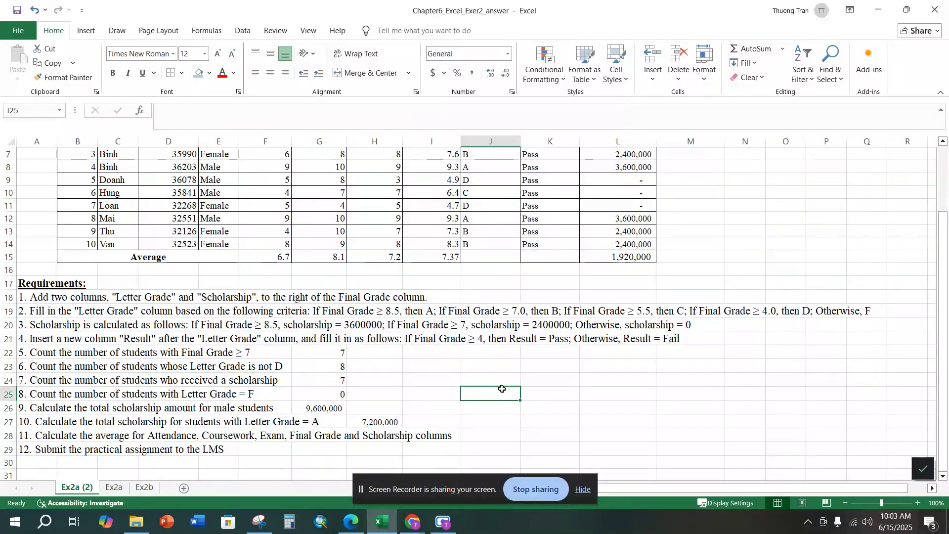
Step: Make the requirement results in G22:G26 and H27 bold
click(331, 407)
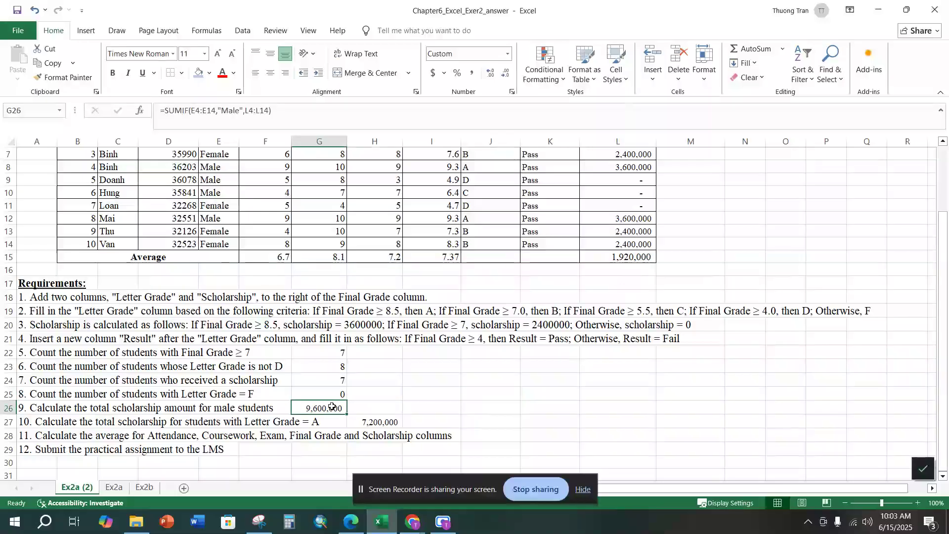
key(ctrl+b)
click(375, 421)
key(ctrl+b)
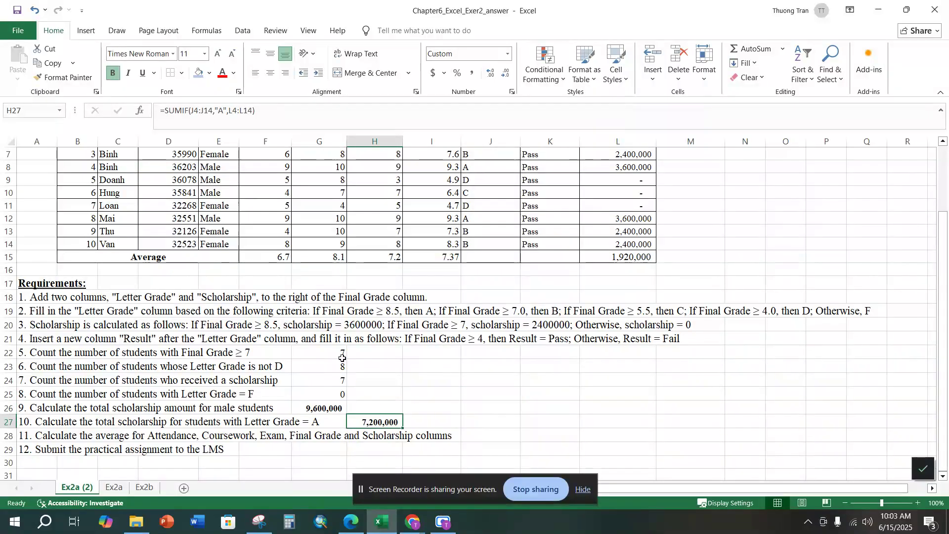
click(339, 353)
drag(339, 353, 339, 394)
key(ctrl+b)
click(468, 391)
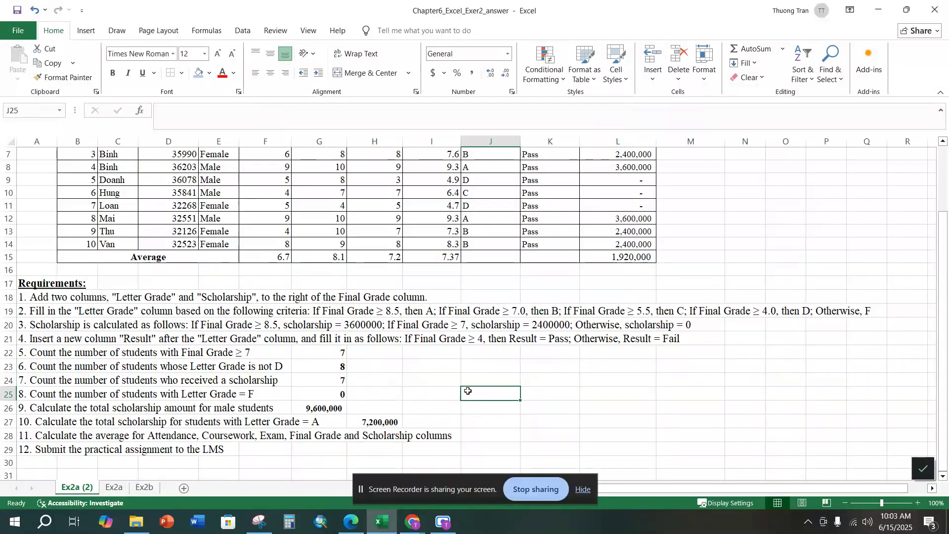
click(923, 468)
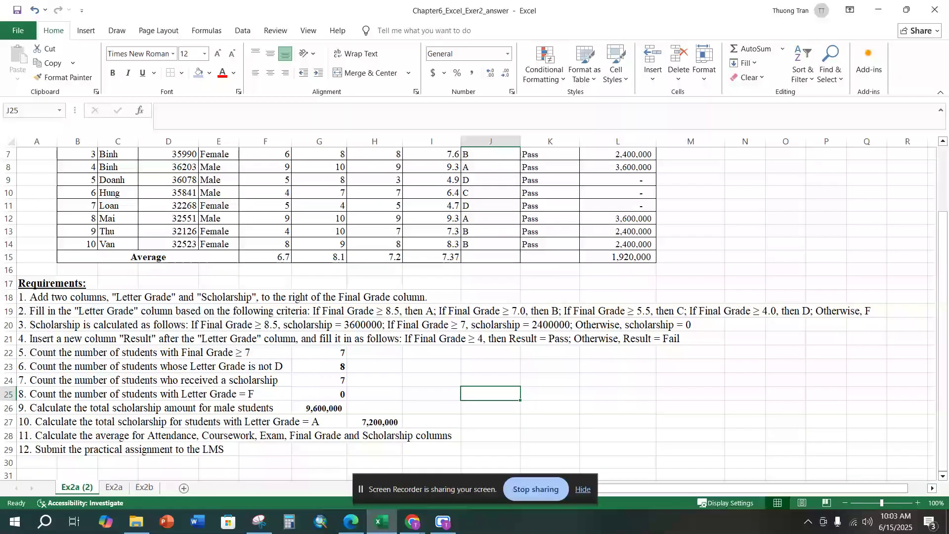